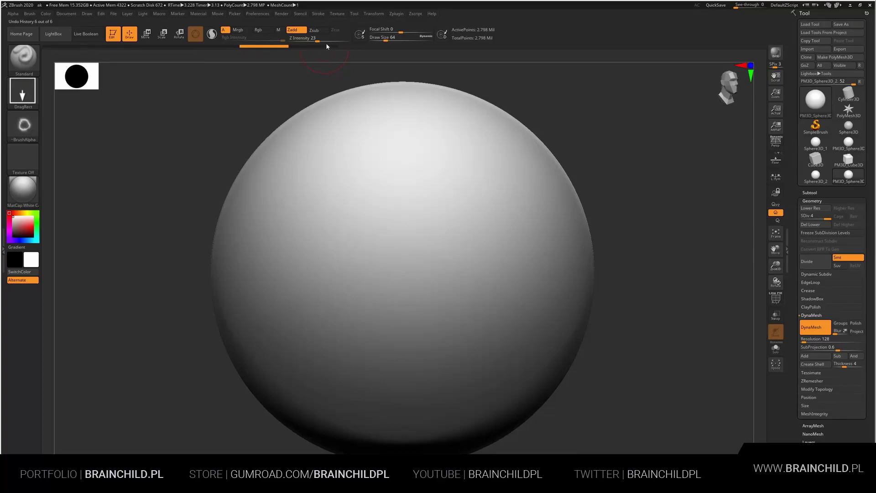
# Set Z Intensity to 47 and stamp a large crater near the sphere's upper right
pyautogui.moveTo(326, 41); pyautogui.dragTo(329, 41)
pyautogui.hotkey('ctrl', 'z')
pyautogui.moveTo(438, 211)
pyautogui.mouseDown()
pyautogui.moveTo(640, 147)
pyautogui.moveTo(585, 154)
pyautogui.moveTo(611, 153)
pyautogui.mouseUp()
pyautogui.hotkey('ctrl', 'z')
pyautogui.moveTo(465, 156)
pyautogui.mouseDown()
pyautogui.moveTo(597, 192)
pyautogui.moveTo(598, 168)
pyautogui.mouseUp()
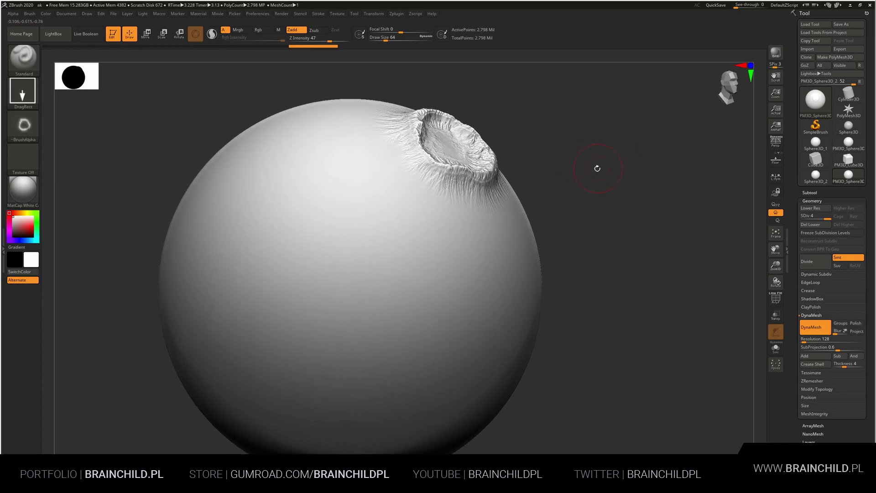
# Switch to the Erosion alpha and drag a large eroded crater onto the upper left
pyautogui.click(24, 125)
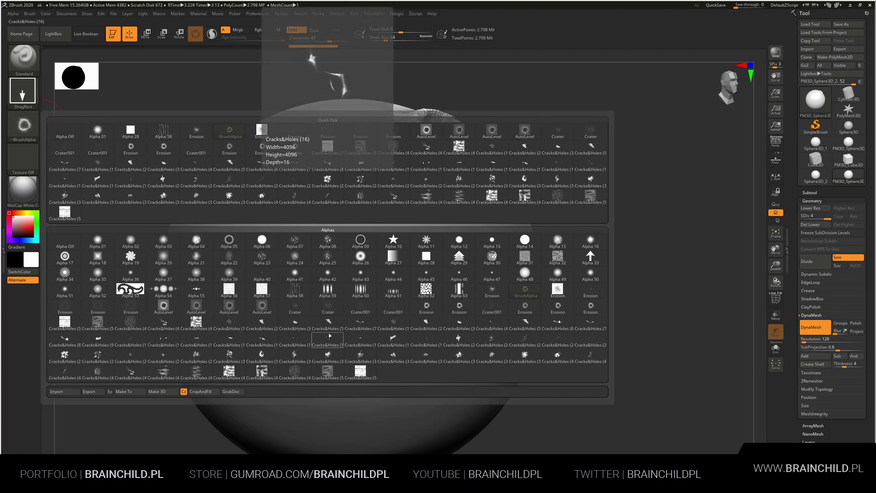
pyautogui.moveTo(557, 308)
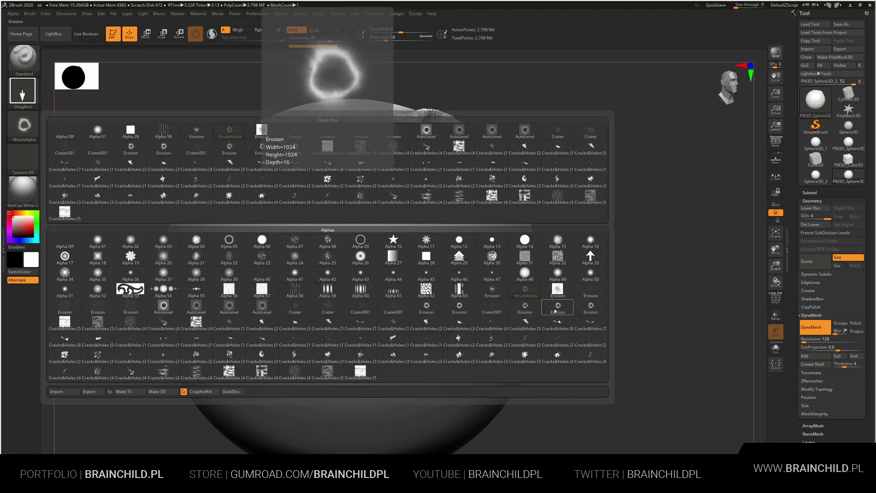
pyautogui.click(555, 310)
pyautogui.moveTo(249, 161); pyautogui.dragTo(261, 153)
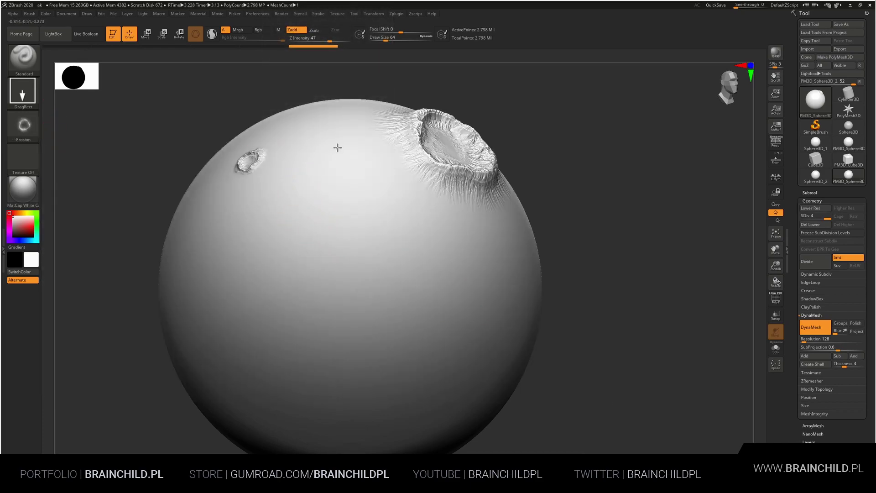
pyautogui.moveTo(337, 147)
pyautogui.mouseDown()
pyautogui.moveTo(412, 138)
pyautogui.moveTo(463, 156)
pyautogui.mouseUp()
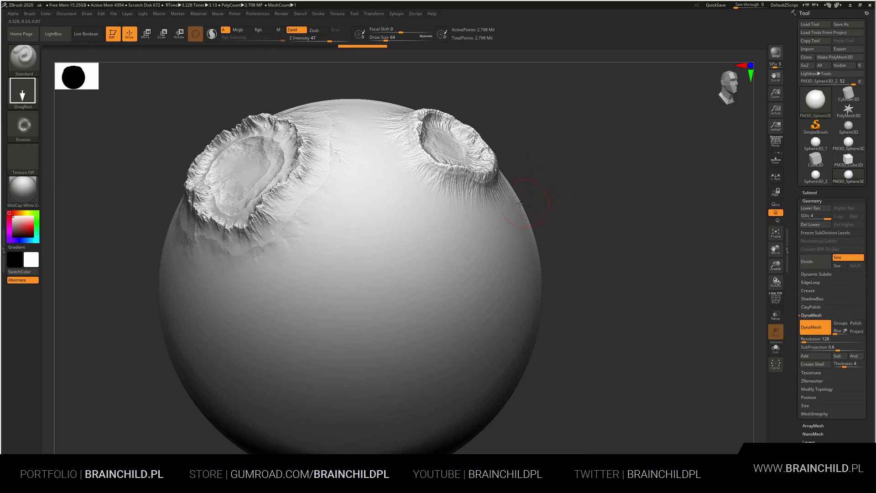
# Keep the Erosion alpha and stamp a trial crater at the top centre
pyautogui.click(24, 125)
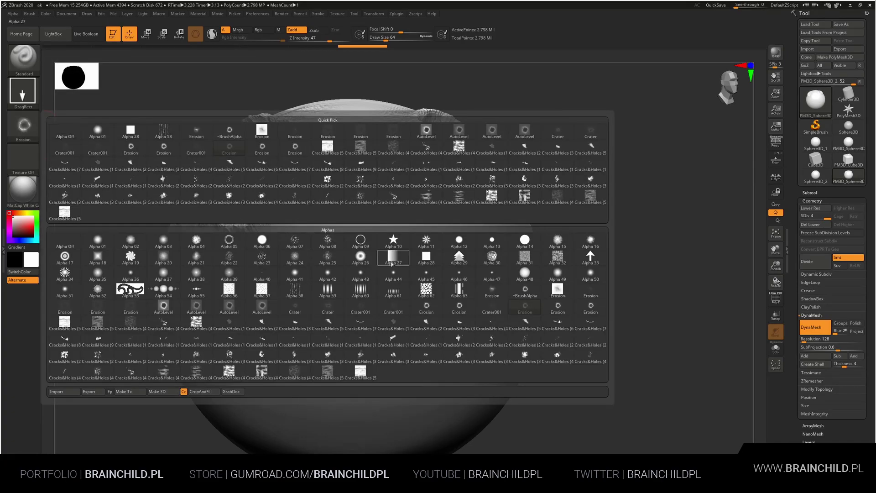
pyautogui.click(262, 147)
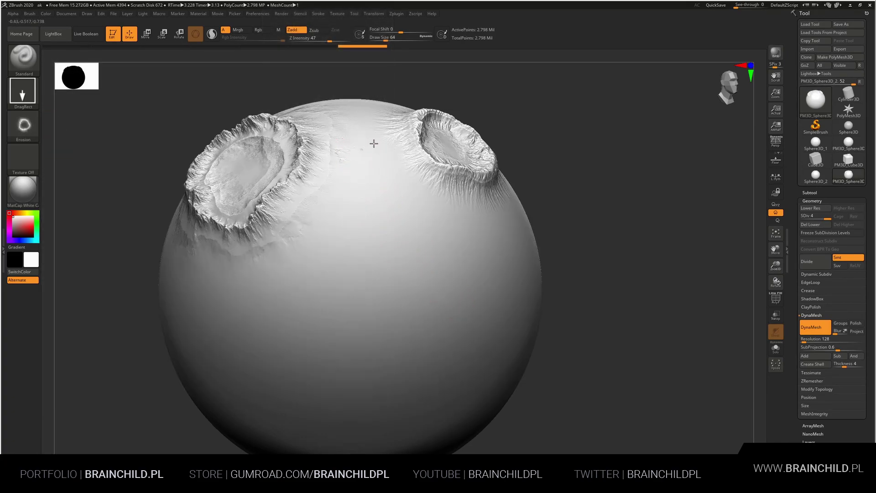
pyautogui.moveTo(374, 143); pyautogui.dragTo(402, 164)
# Remove the trial crater, reselect Erosion, and try a crater between the top two, undoing it
pyautogui.hotkey('ctrl', 'z')
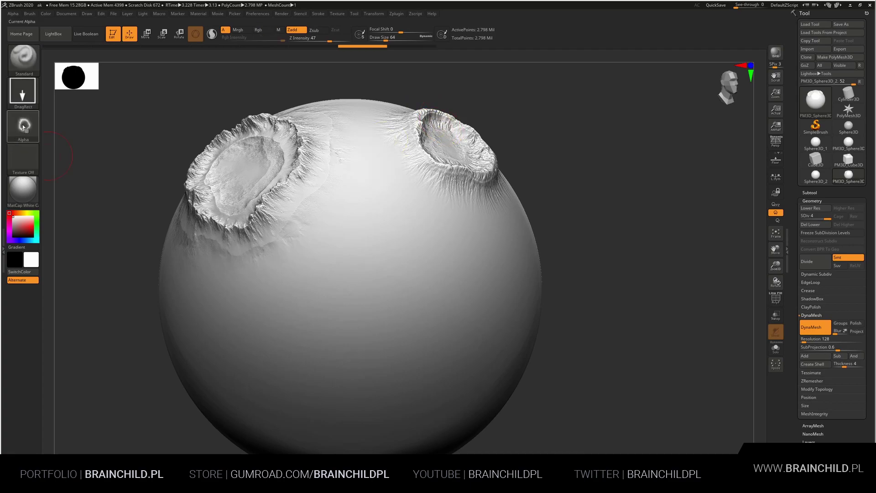
pyautogui.click(24, 127)
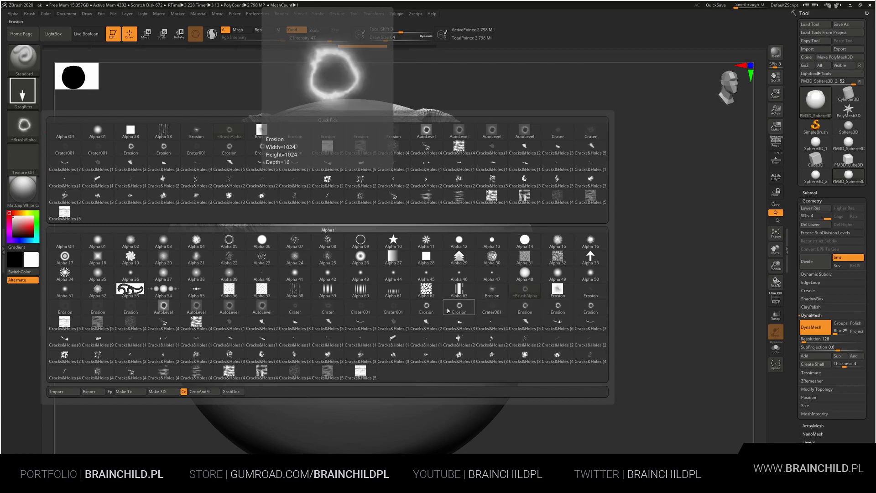
pyautogui.click(555, 313)
pyautogui.moveTo(361, 139); pyautogui.dragTo(436, 109)
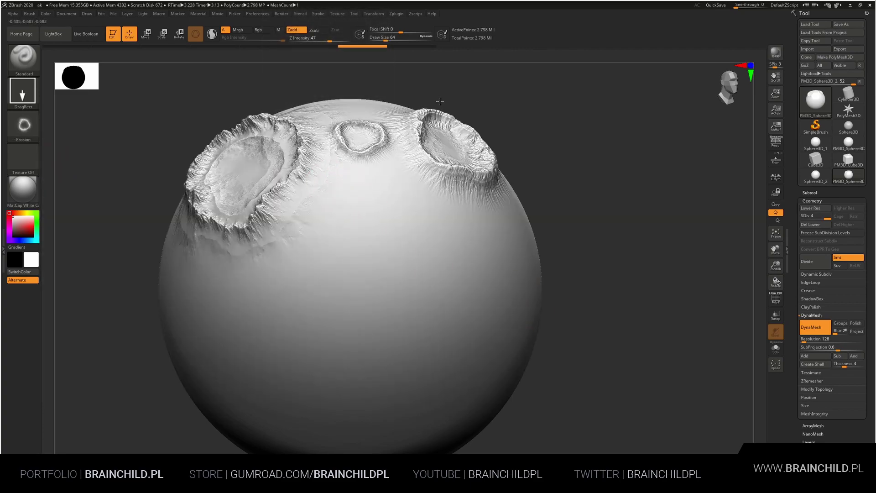
pyautogui.press('ctrl')
pyautogui.hotkey('ctrl', 'z')
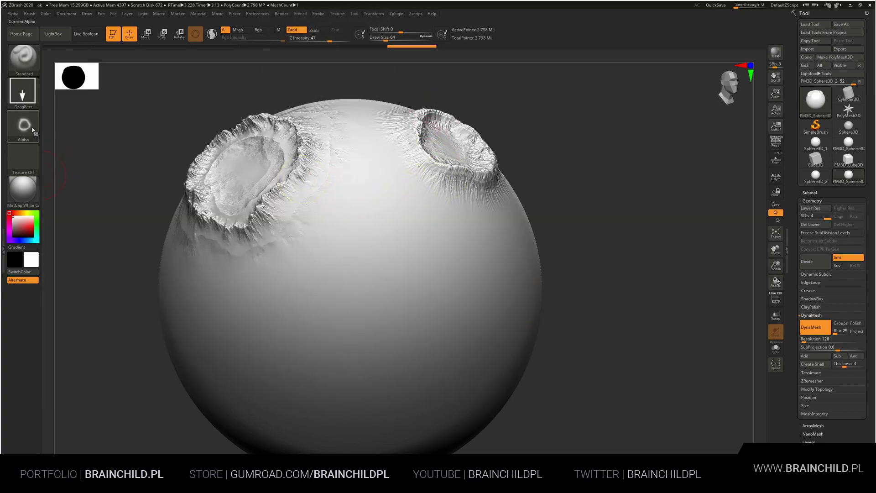
# With Erosion, stamp a crater mid-surface and a large one at the lower-left edge
pyautogui.hotkey('alt', 'a')
pyautogui.moveTo(261, 133)
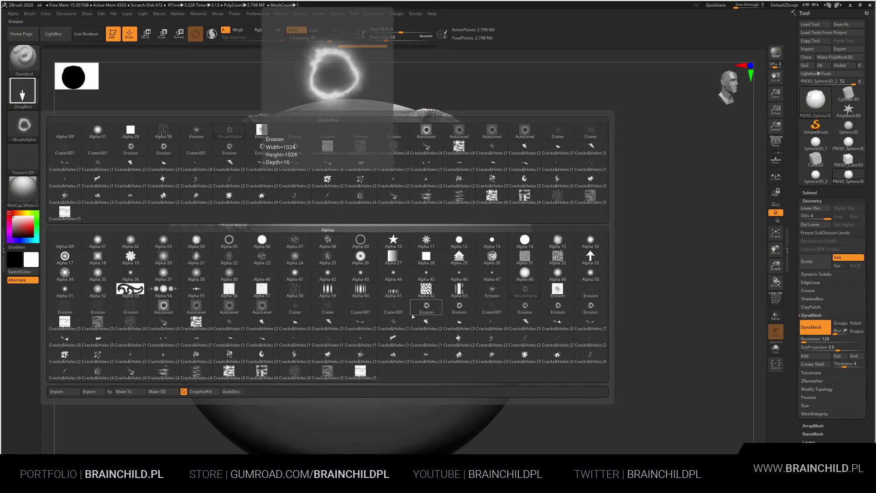
pyautogui.click(413, 315)
pyautogui.moveTo(381, 188); pyautogui.dragTo(489, 119)
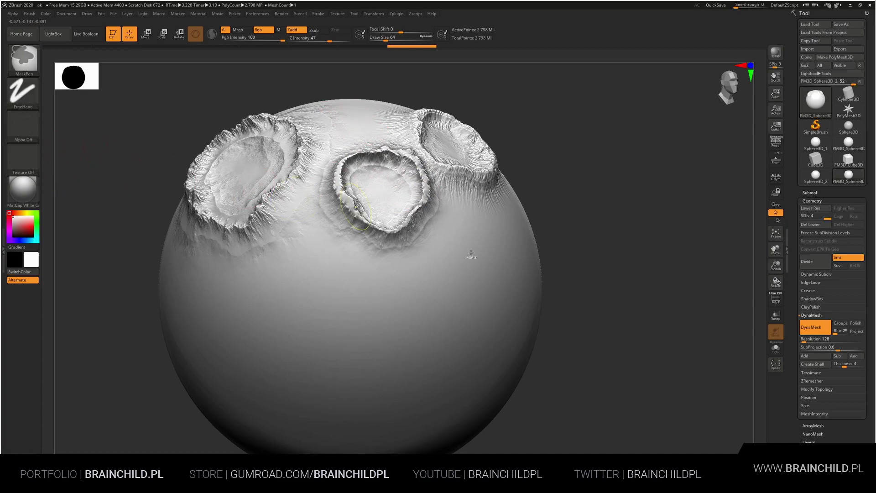
pyautogui.hotkey('ctrl', 'z')
pyautogui.moveTo(401, 284); pyautogui.dragTo(530, 182)
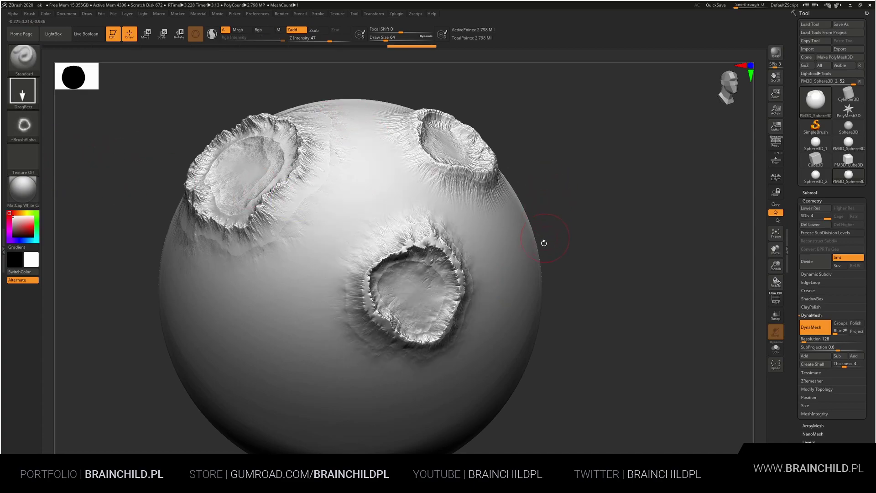
pyautogui.moveTo(180, 353); pyautogui.dragTo(256, 274)
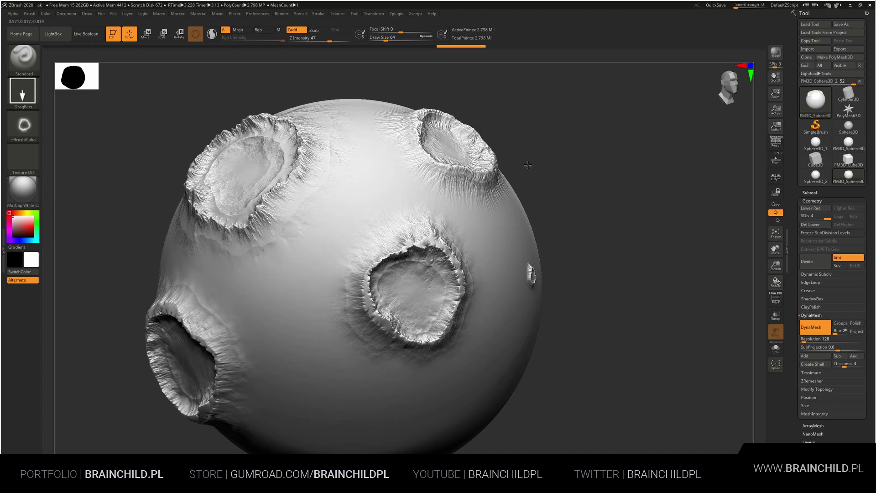
# Choose the Cracks&Holes (32) alpha and test a large crack stamp on the centre, then undo it
pyautogui.click(21, 128)
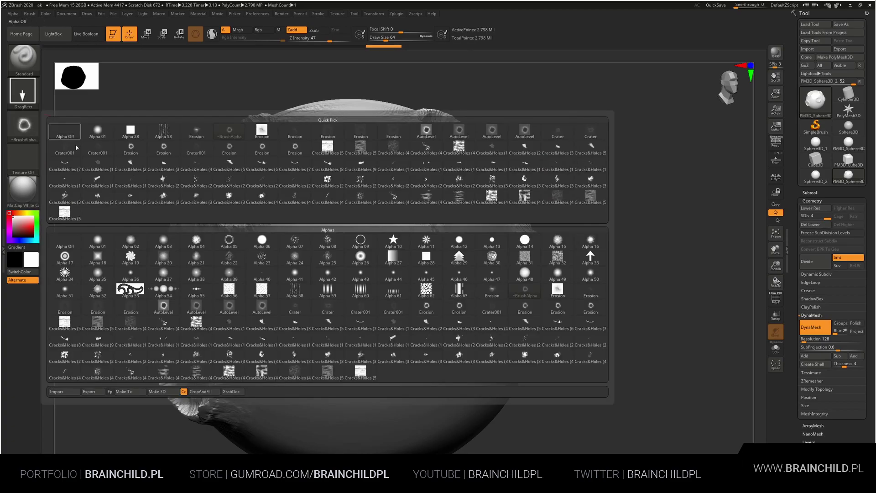
pyautogui.click(274, 356)
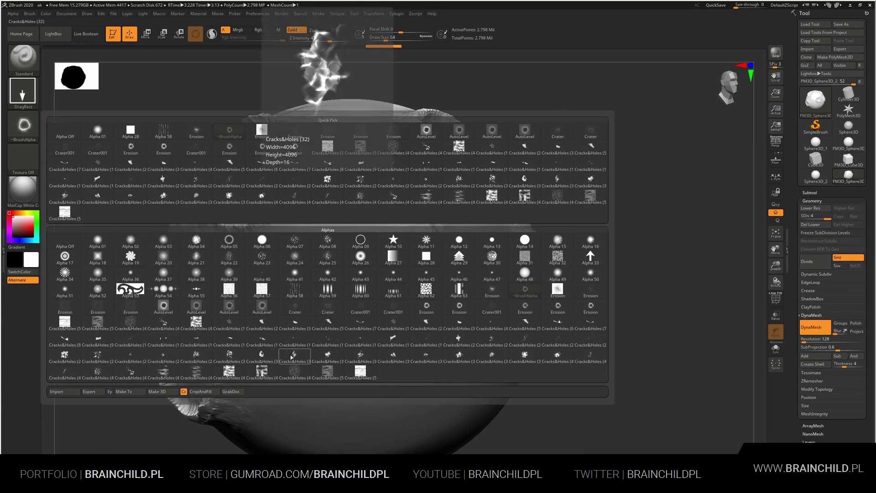
pyautogui.moveTo(352, 235); pyautogui.dragTo(509, 128)
pyautogui.hotkey('ctrl', 'z')
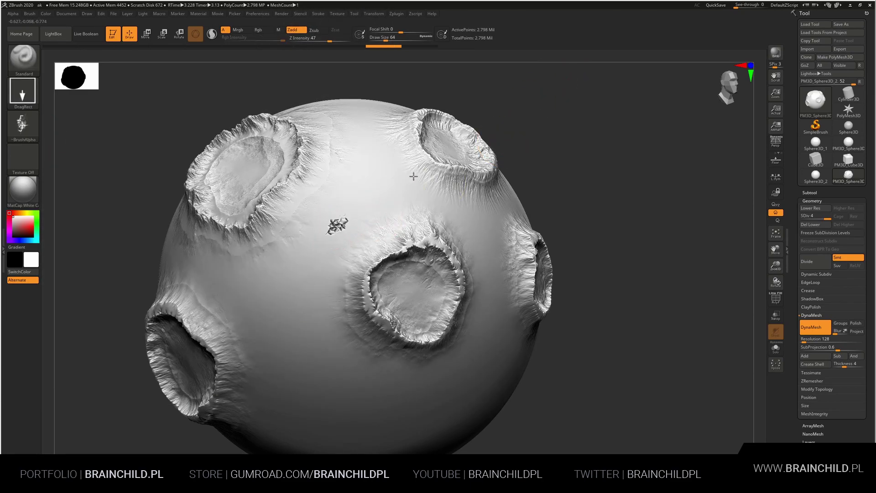
pyautogui.hotkey('ctrl', 'shift', 'z')
pyautogui.hotkey('ctrl', 'z')
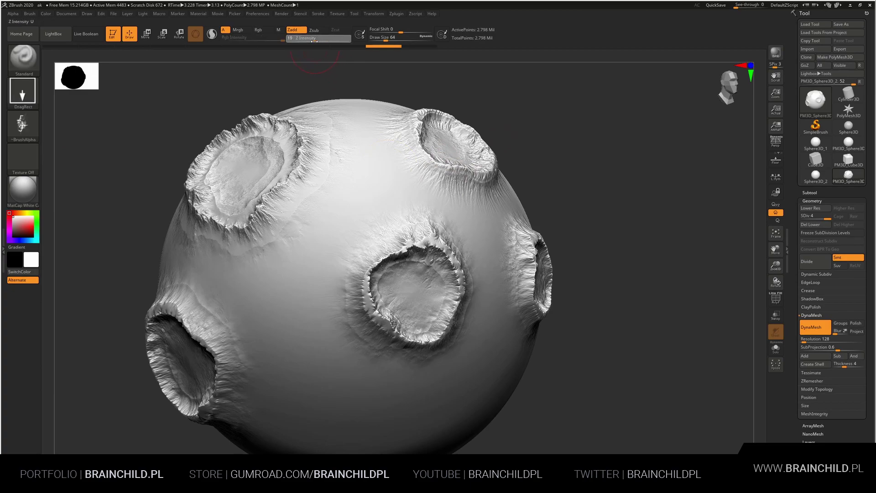
# Lower Z Intensity to about 7 and stamp faint cracks on the upper middle and lower left
pyautogui.moveTo(329, 40); pyautogui.dragTo(305, 40)
pyautogui.moveTo(360, 184); pyautogui.dragTo(363, 160)
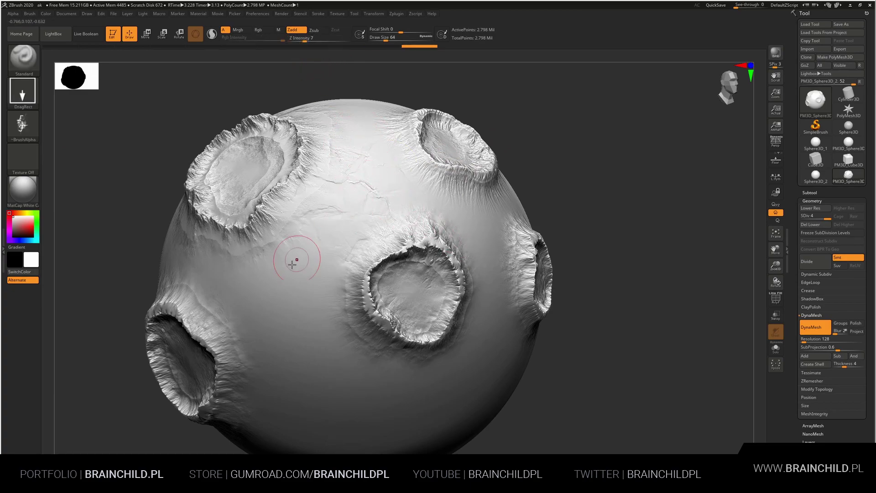
pyautogui.moveTo(256, 233); pyautogui.dragTo(129, 211)
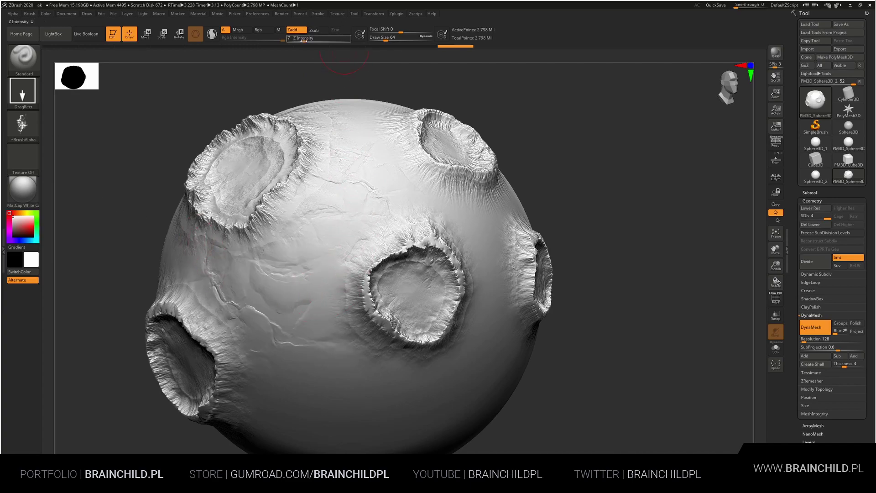
pyautogui.moveTo(304, 41); pyautogui.dragTo(308, 41)
pyautogui.moveTo(345, 360); pyautogui.dragTo(175, 358)
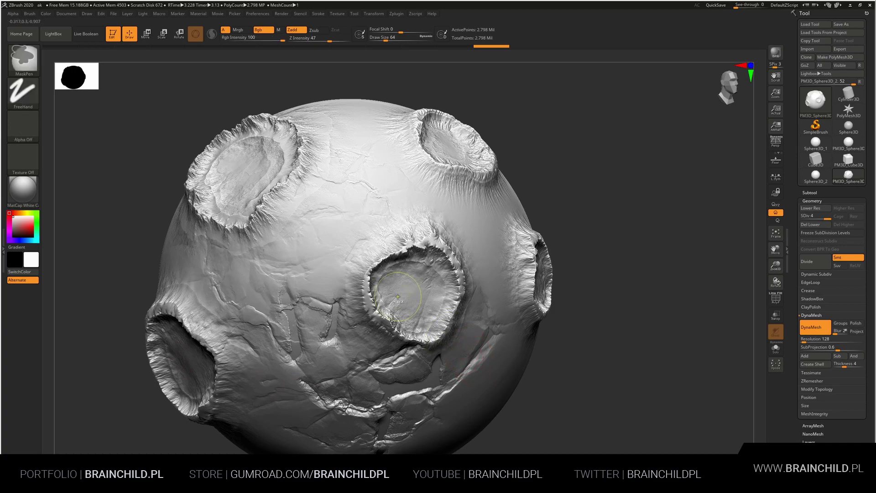
pyautogui.hotkey('ctrl', 'z')
pyautogui.moveTo(351, 346); pyautogui.dragTo(406, 374)
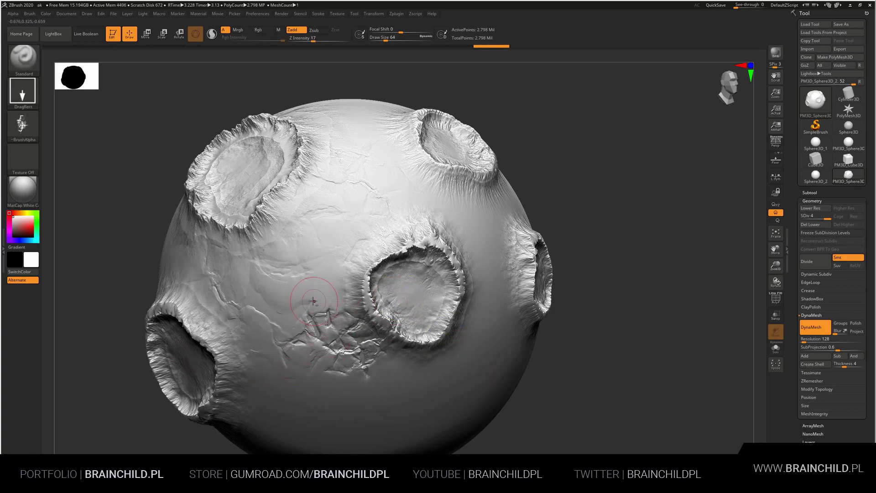
pyautogui.moveTo(312, 286); pyautogui.dragTo(331, 269)
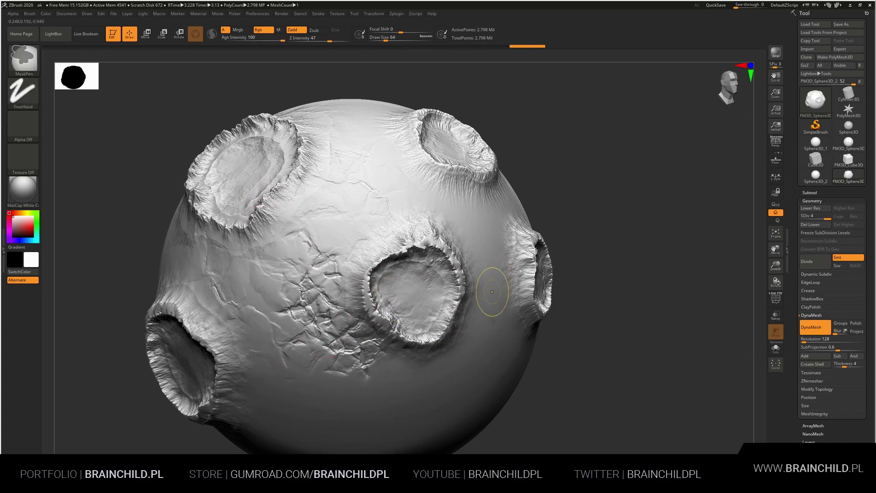
pyautogui.hotkey('ctrl', 'z')
pyautogui.hotkey('ctrl', 'z')
# At Z Intensity 11, add subtle cracks left of the central crater and on the right side
pyautogui.moveTo(314, 40); pyautogui.dragTo(308, 41)
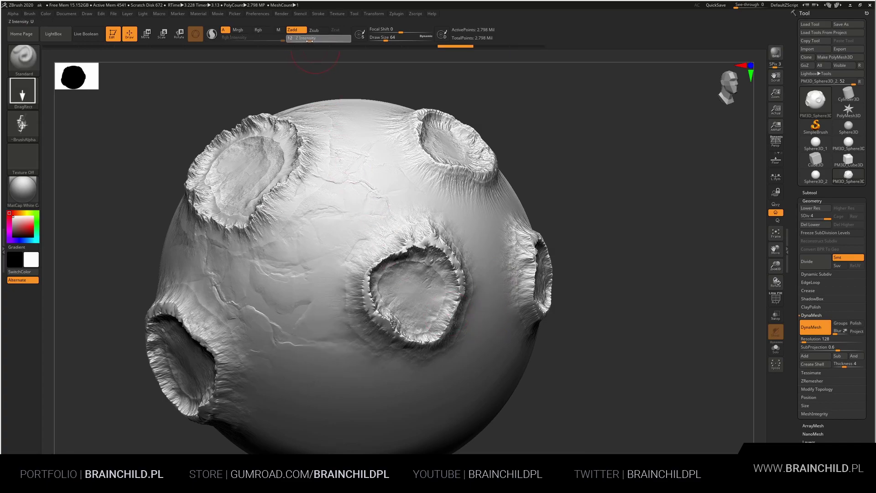
pyautogui.moveTo(357, 347); pyautogui.dragTo(392, 375)
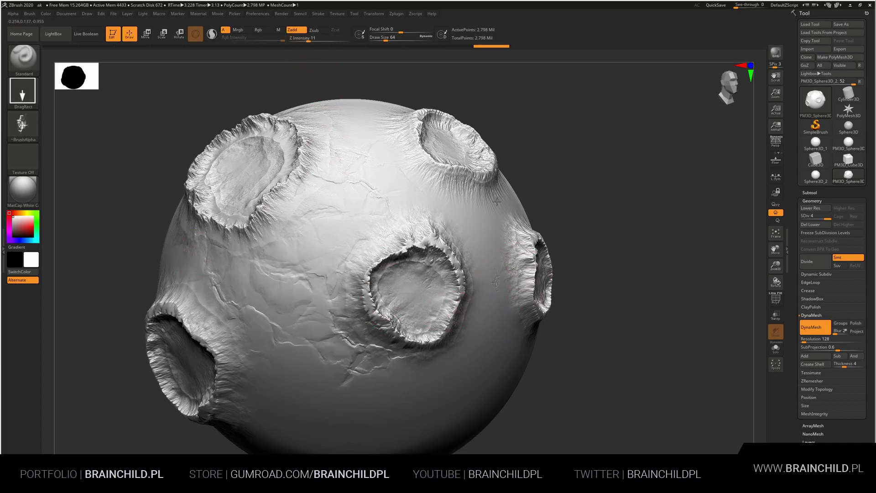
pyautogui.moveTo(496, 282); pyautogui.dragTo(502, 205)
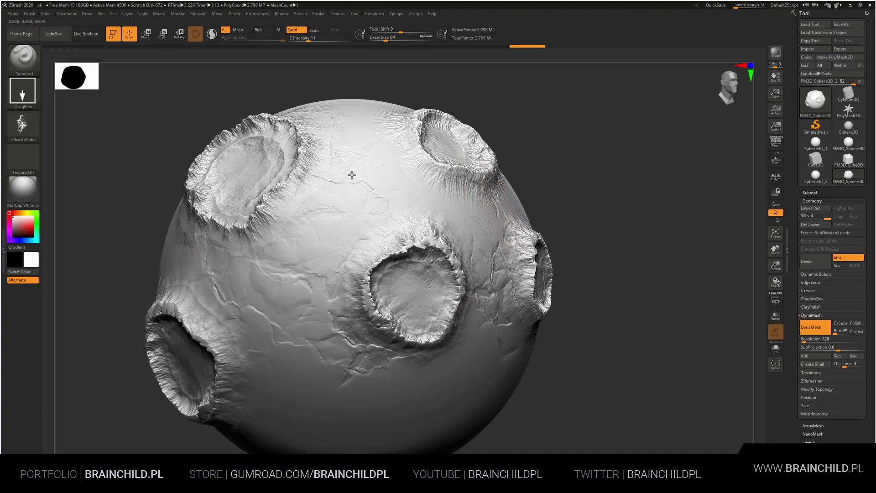
pyautogui.moveTo(455, 187); pyautogui.dragTo(441, 177)
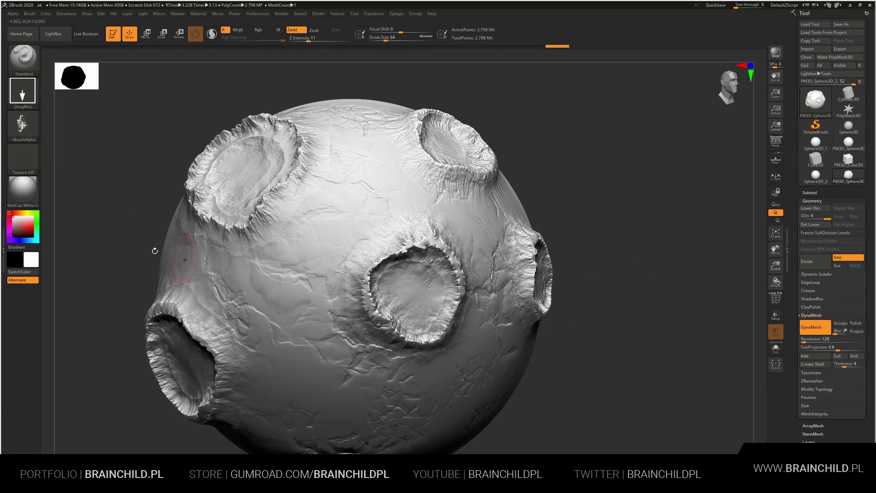
pyautogui.click(22, 124)
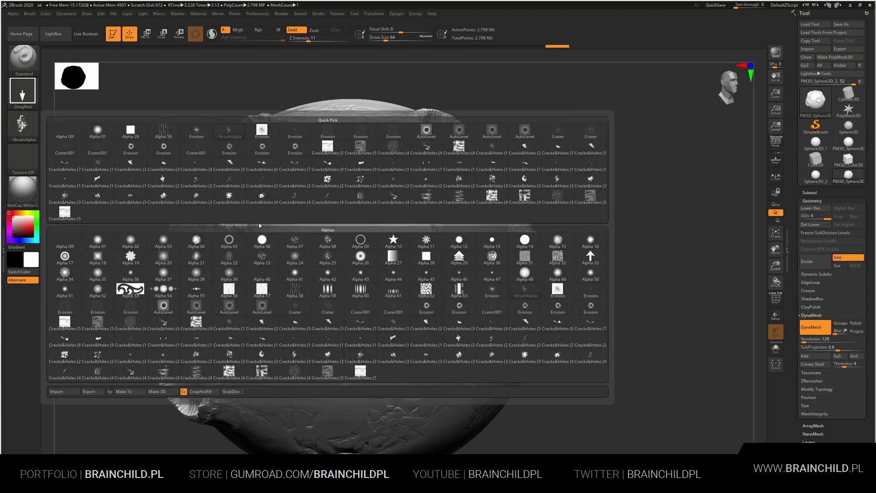
# Pick the Cracks&Holes (33) alpha and stamp cracks on the lower and lower-left sphere
pyautogui.click(335, 356)
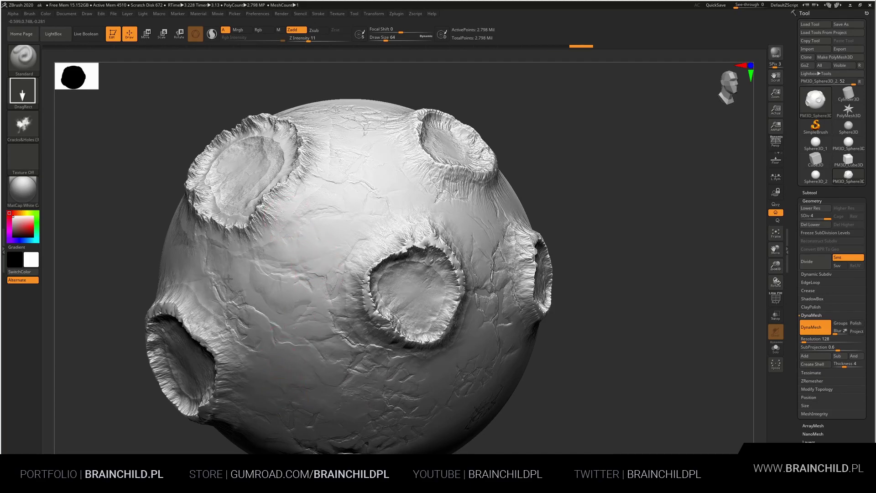
pyautogui.moveTo(306, 405); pyautogui.dragTo(294, 363)
pyautogui.moveTo(265, 310); pyautogui.dragTo(283, 267)
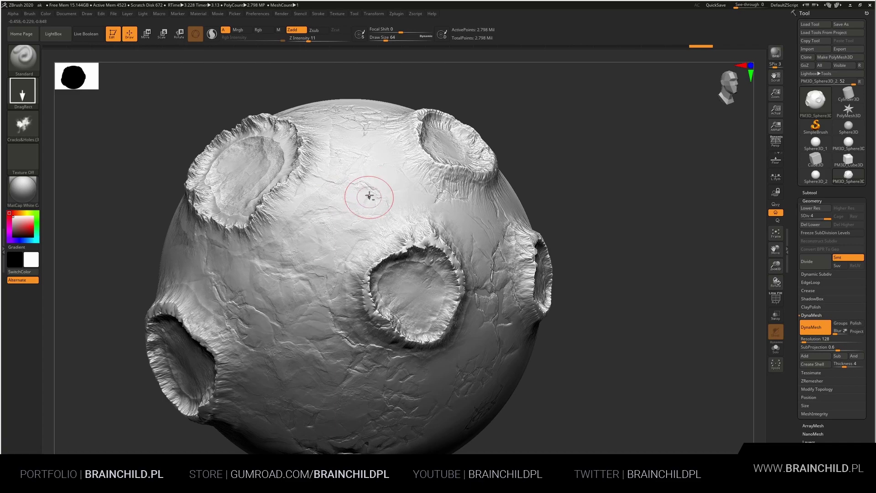
# Step back and forth through the undo history to restore the crack detail
pyautogui.hotkey('ctrl', 'shift', 'z')
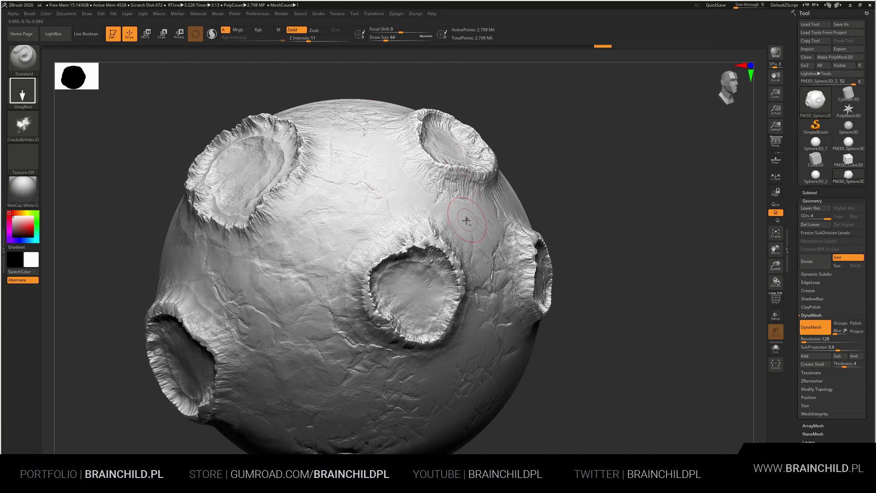
pyautogui.hotkey('ctrl', 'shift', 'z')
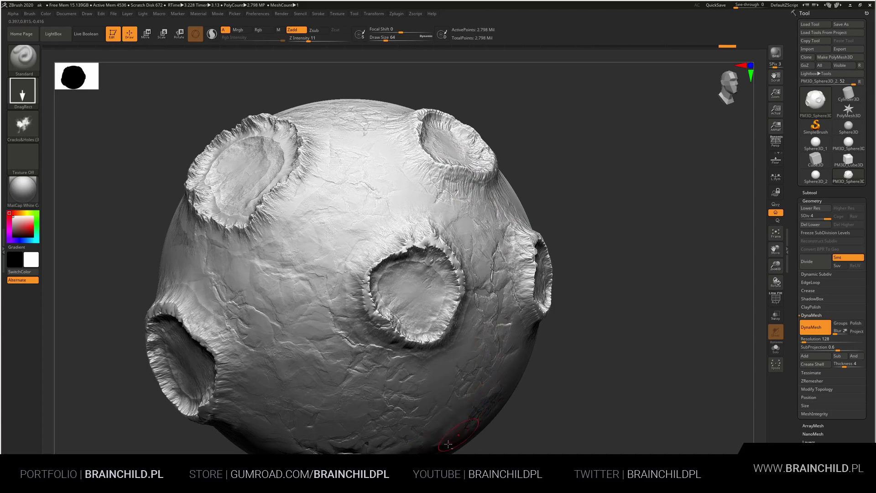
pyautogui.hotkey('ctrl', 'z')
pyautogui.hotkey('ctrl', 'z')
pyautogui.hotkey('ctrl', 'z')
pyautogui.hotkey('ctrl', 'shift', 'z')
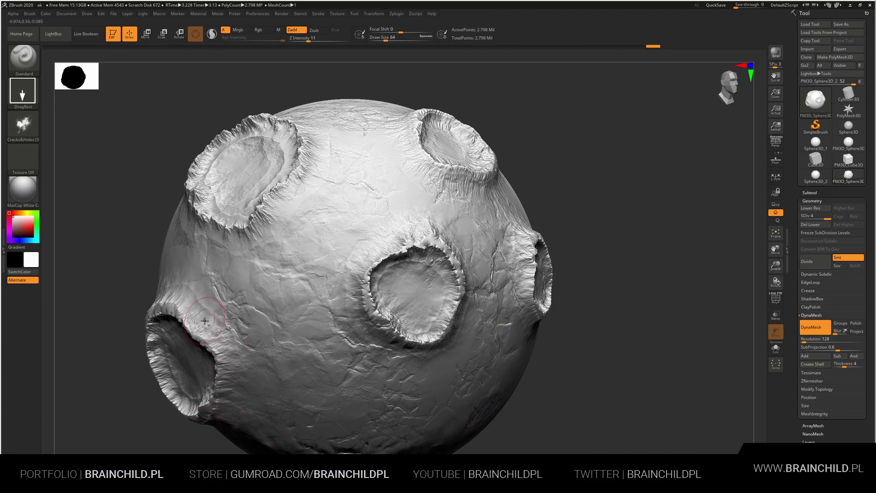
pyautogui.hotkey('ctrl', 'shift', 'z')
pyautogui.hotkey('ctrl', 'shift', 'z')
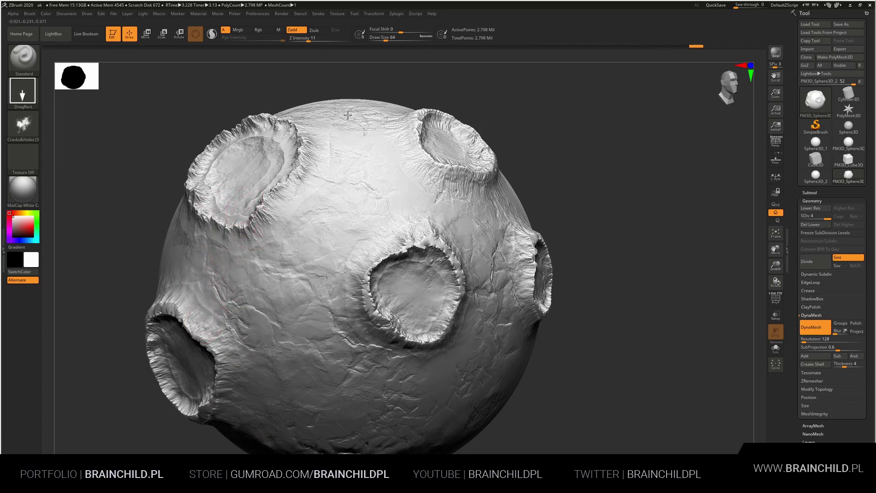
pyautogui.hotkey('ctrl', 'shift', 'z')
pyautogui.hotkey('ctrl', 'shift', 'z')
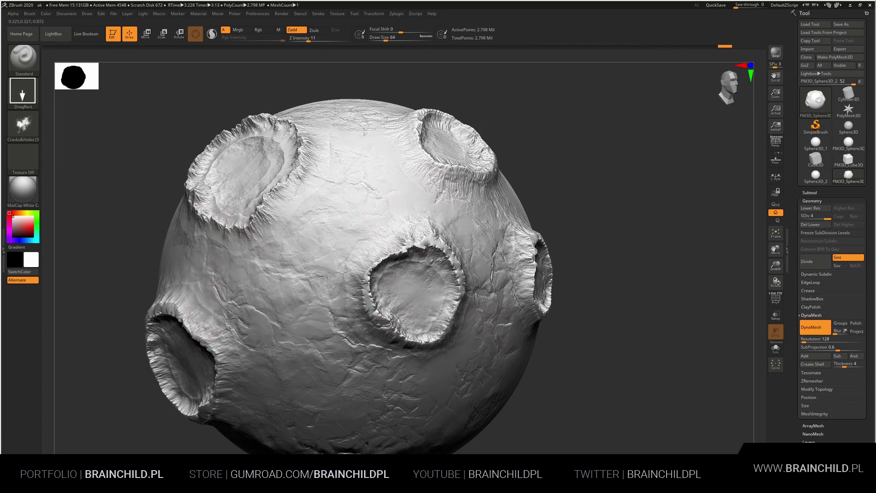
pyautogui.hotkey('ctrl', 'shift', 'z')
pyautogui.hotkey('ctrl', 'shift', 'z')
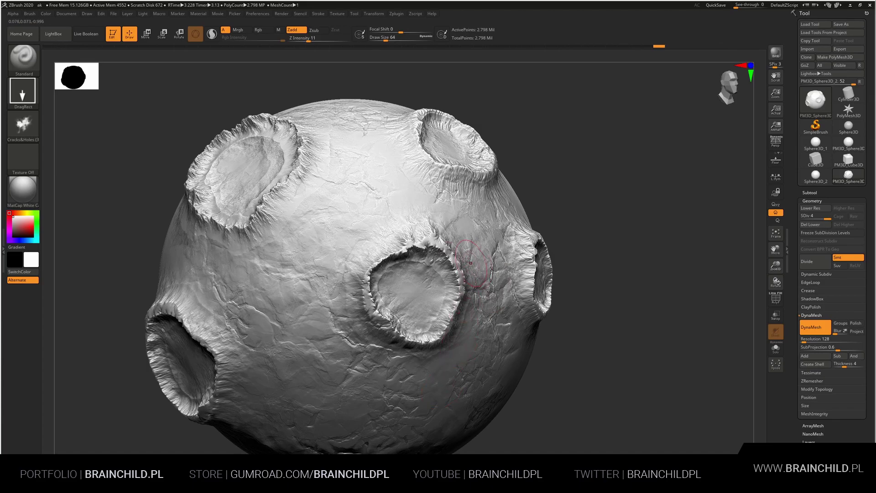
pyautogui.hotkey('ctrl', 'shift', 'z')
# Pick a Cracks&Holes alpha at Z Intensity 27 and carve a long gash across the top centre
pyautogui.click(23, 128)
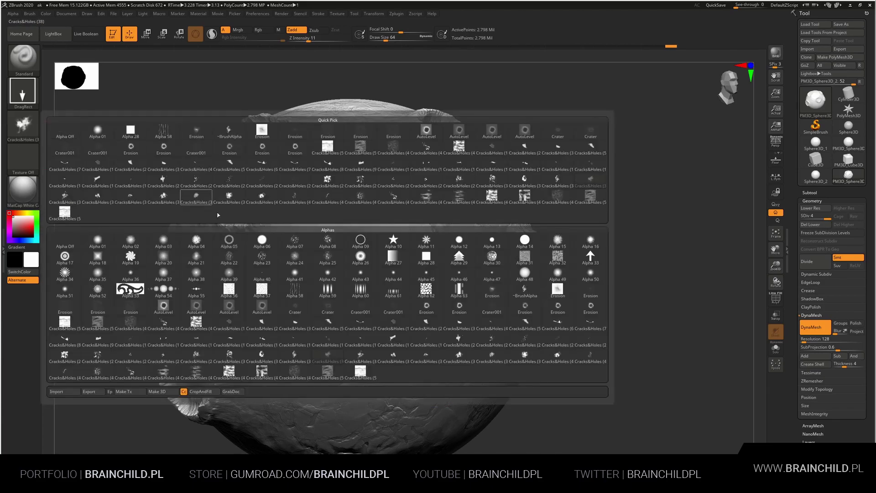
pyautogui.click(432, 342)
pyautogui.click(313, 40)
pyautogui.write('51')
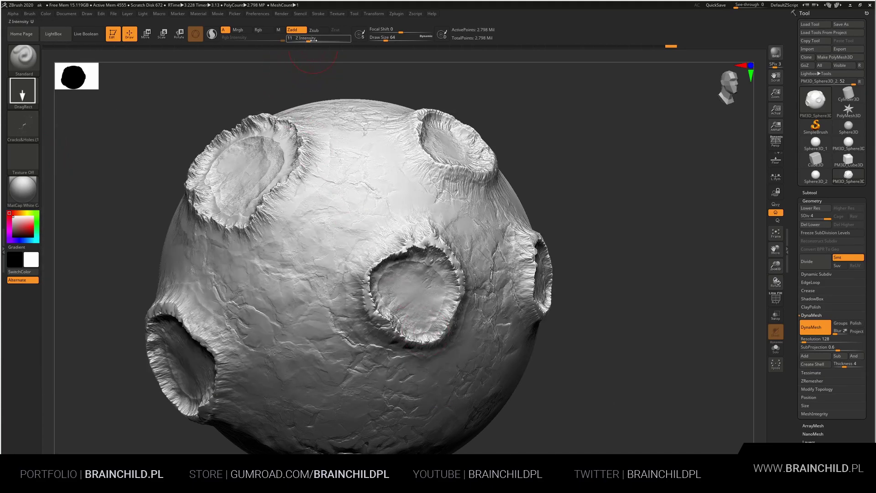
pyautogui.press('Return')
pyautogui.moveTo(356, 260); pyautogui.dragTo(397, 322)
pyautogui.press('ctrl')
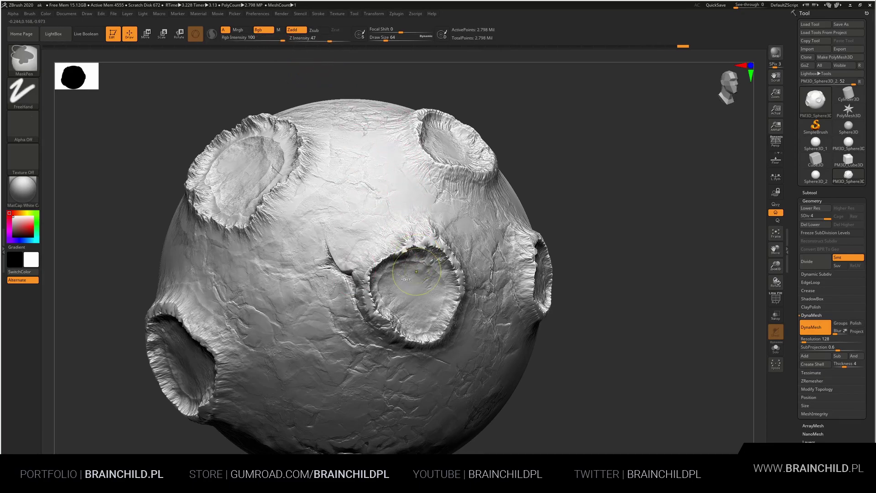
pyautogui.hotkey('ctrl', 'z')
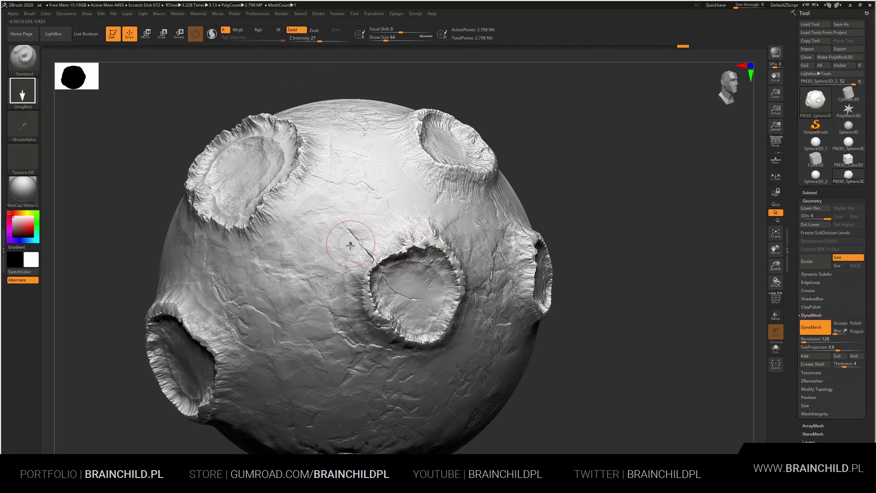
pyautogui.moveTo(347, 232); pyautogui.dragTo(334, 225)
pyautogui.moveTo(309, 154); pyautogui.dragTo(401, 139)
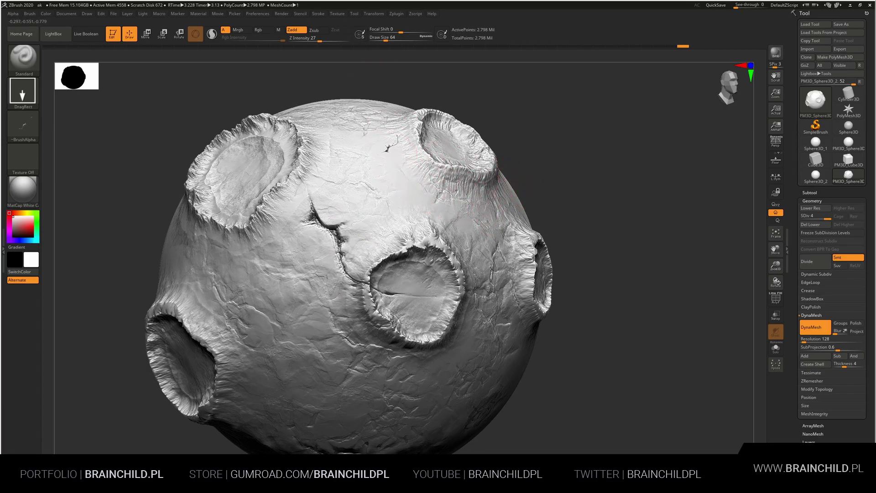
pyautogui.moveTo(388, 148); pyautogui.dragTo(418, 121)
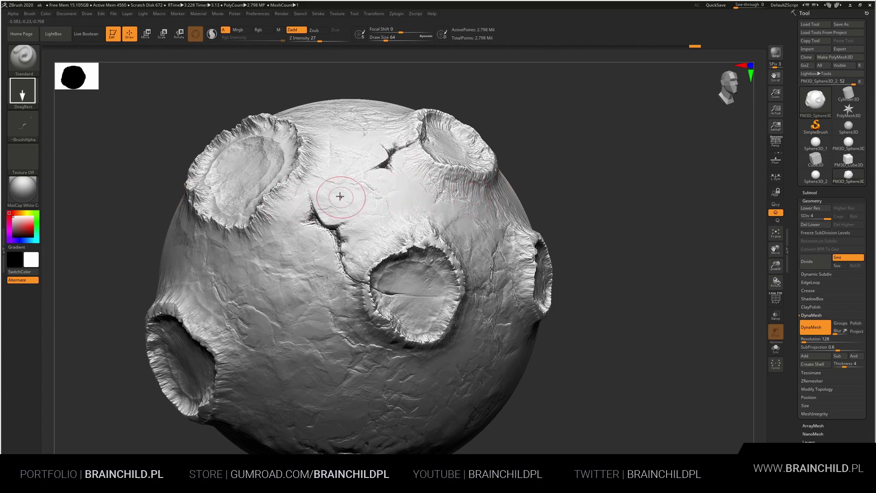
# Switch to another Cracks&Holes alpha and carve long cracks down the right side and through the centre
pyautogui.click(37, 124)
pyautogui.click(357, 328)
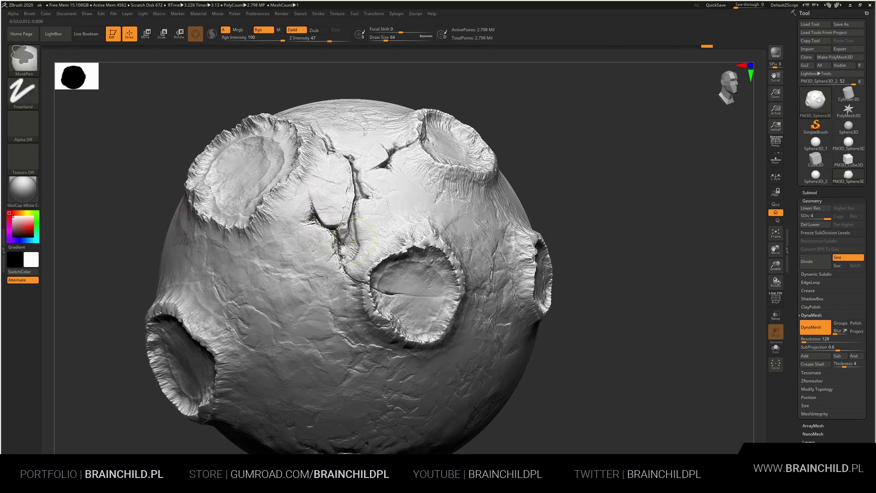
pyautogui.hotkey('ctrl', 'z')
pyautogui.moveTo(507, 288)
pyautogui.mouseDown()
pyautogui.moveTo(607, 286)
pyautogui.moveTo(586, 286)
pyautogui.mouseUp()
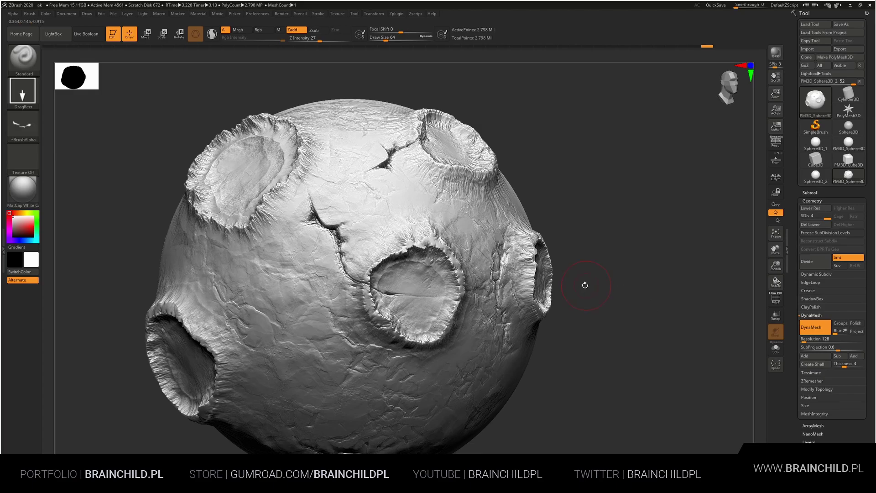
pyautogui.moveTo(499, 213); pyautogui.dragTo(548, 134)
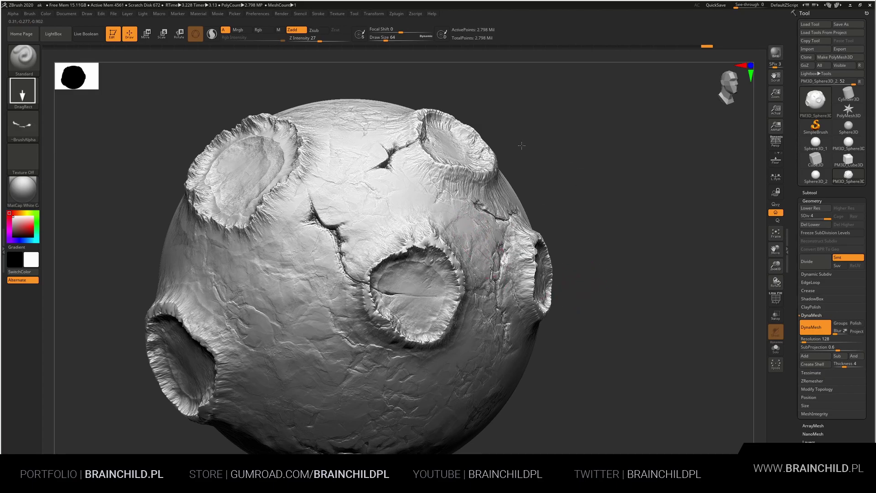
pyautogui.keyDown('shift'); pyautogui.moveTo(599, 113); pyautogui.dragTo(579, 168); pyautogui.keyUp('shift')
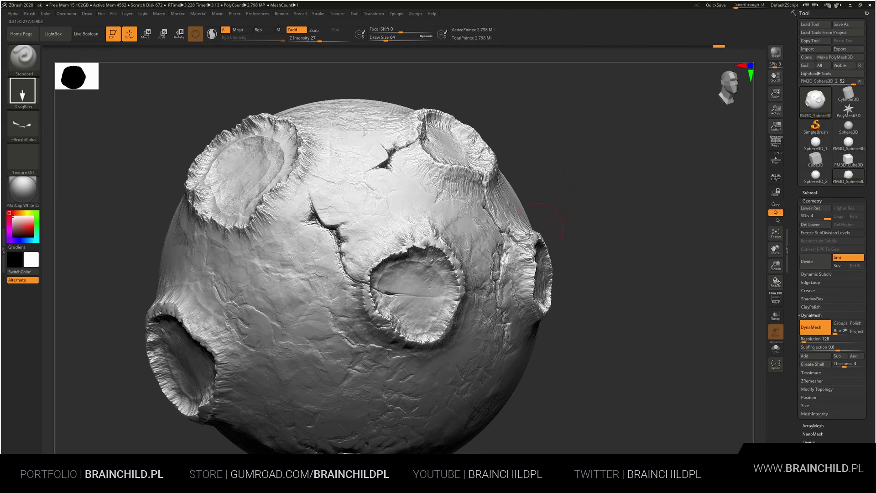
pyautogui.moveTo(415, 192)
pyautogui.mouseDown()
pyautogui.moveTo(409, 158)
pyautogui.moveTo(485, 103)
pyautogui.moveTo(479, 97)
pyautogui.mouseUp()
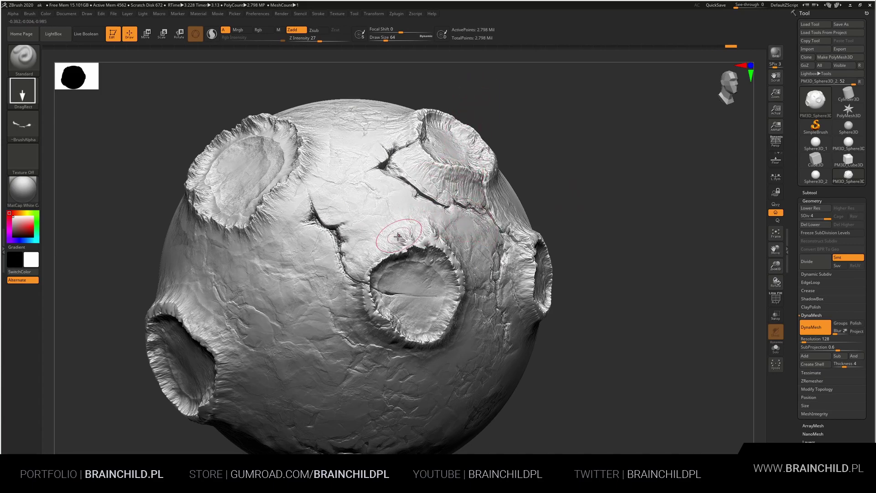
pyautogui.moveTo(363, 100); pyautogui.dragTo(384, 168)
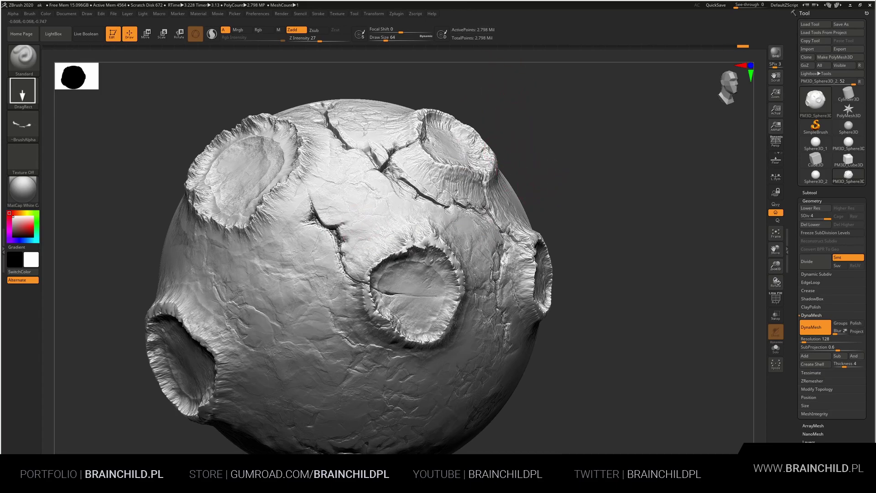
pyautogui.moveTo(345, 227); pyautogui.dragTo(343, 274)
pyautogui.moveTo(339, 206); pyautogui.dragTo(372, 121)
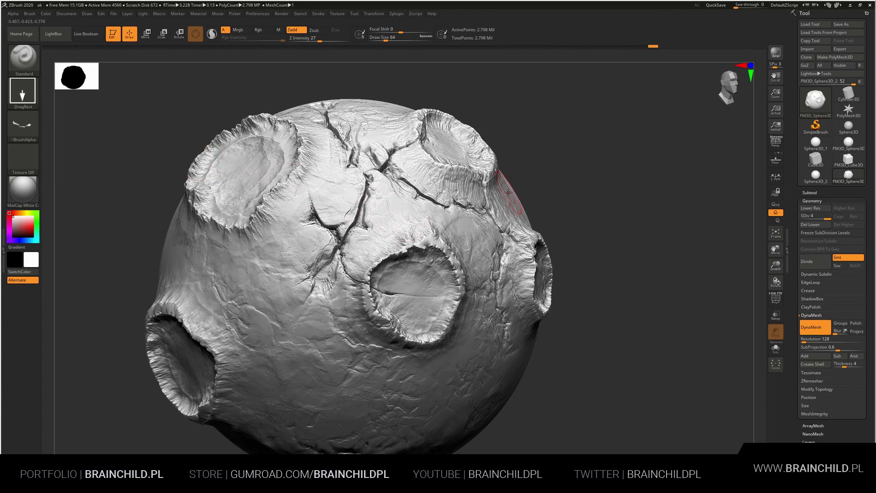
# Try other Cracks&Holes alphas and stamp new cracks near the top-centre fissure
pyautogui.click(23, 124)
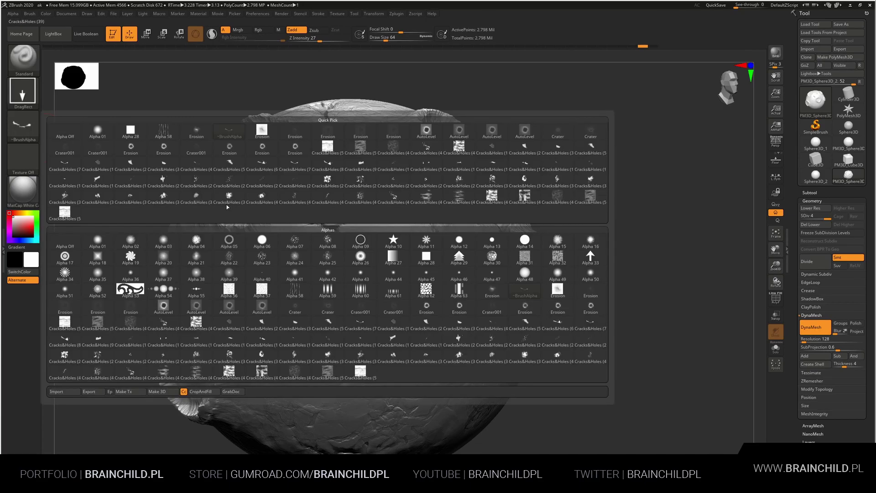
pyautogui.click(356, 328)
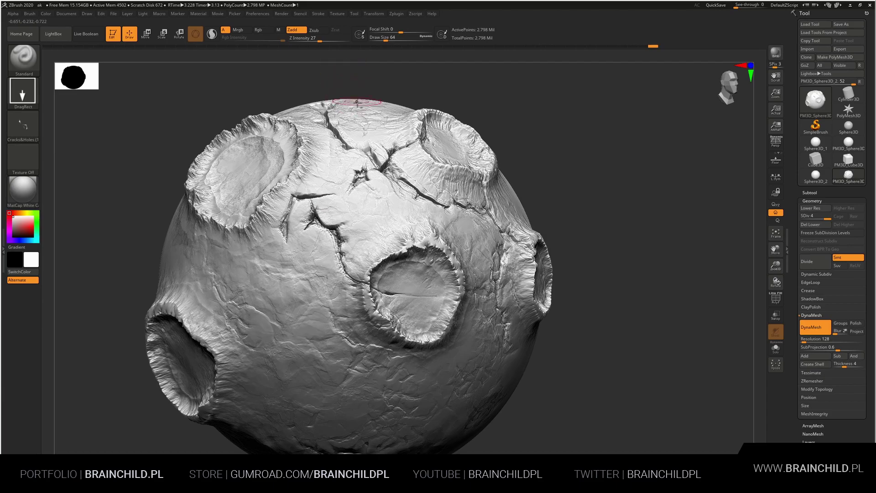
pyautogui.hotkey('ctrl', 'z')
pyautogui.hotkey('ctrl', 'z')
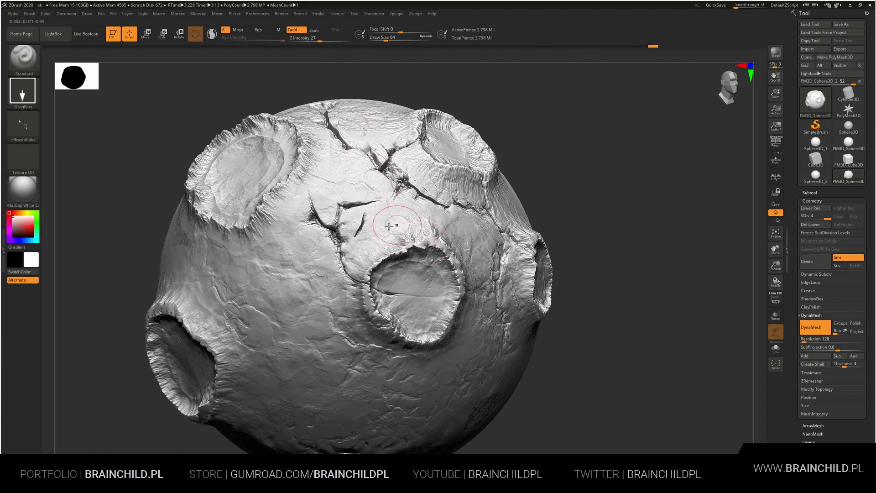
pyautogui.click(23, 126)
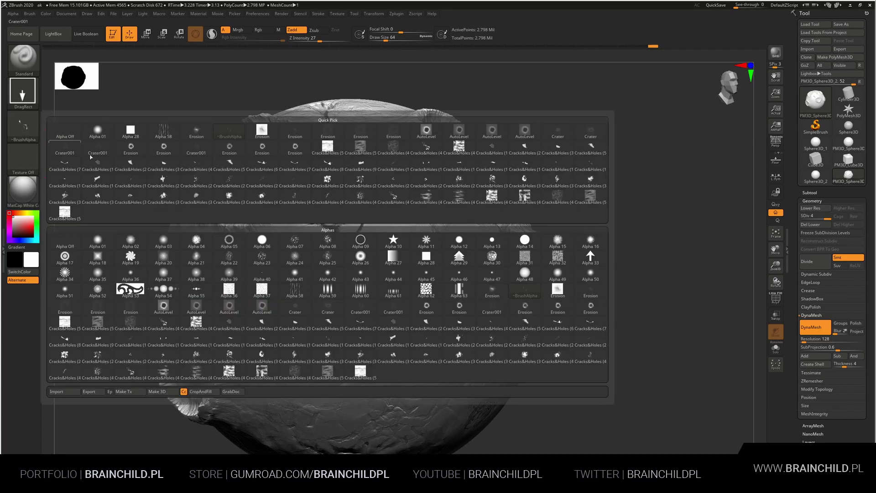
pyautogui.click(558, 347)
pyautogui.moveTo(338, 174); pyautogui.dragTo(361, 160)
pyautogui.moveTo(347, 203)
pyautogui.mouseDown()
pyautogui.moveTo(352, 222)
pyautogui.moveTo(340, 244)
pyautogui.mouseUp()
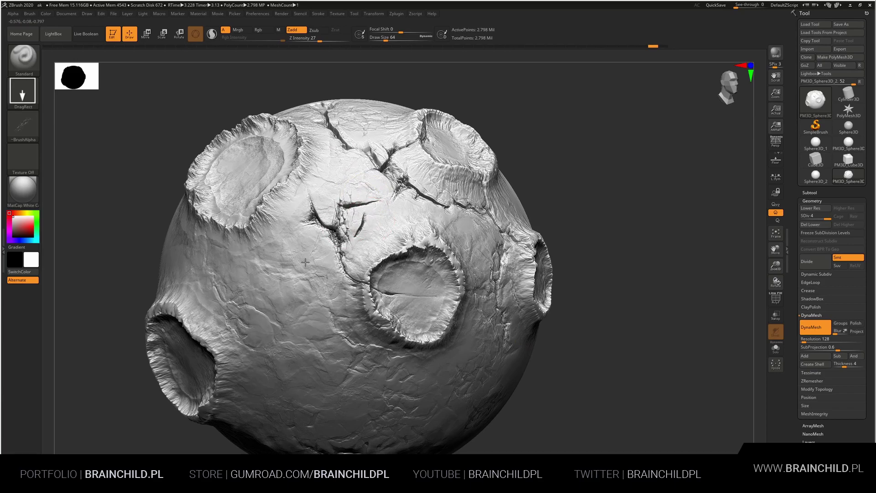
# Stamp more branching cracks on the upper sphere and along the crack left of centre
pyautogui.moveTo(396, 173); pyautogui.dragTo(419, 194)
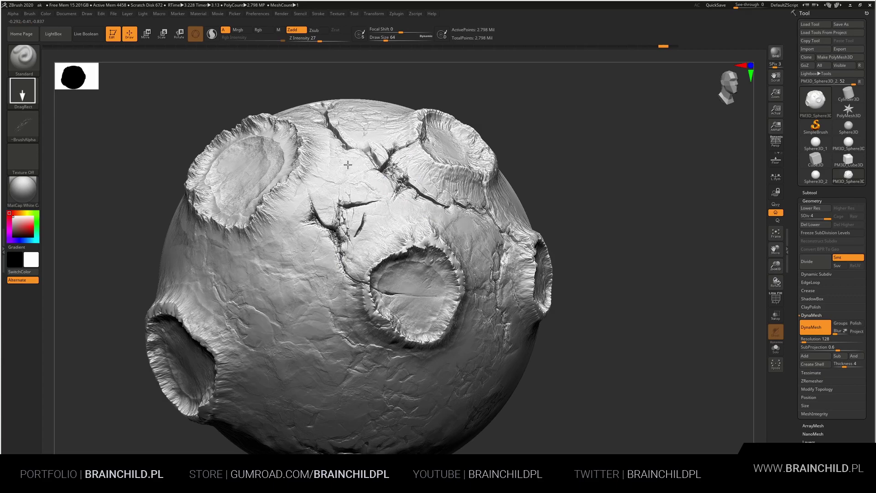
pyautogui.moveTo(379, 165); pyautogui.dragTo(368, 125)
pyautogui.moveTo(349, 99)
pyautogui.mouseDown()
pyautogui.moveTo(358, 109)
pyautogui.moveTo(351, 146)
pyautogui.mouseUp()
pyautogui.moveTo(342, 209); pyautogui.dragTo(348, 207)
pyautogui.moveTo(379, 233); pyautogui.dragTo(379, 234)
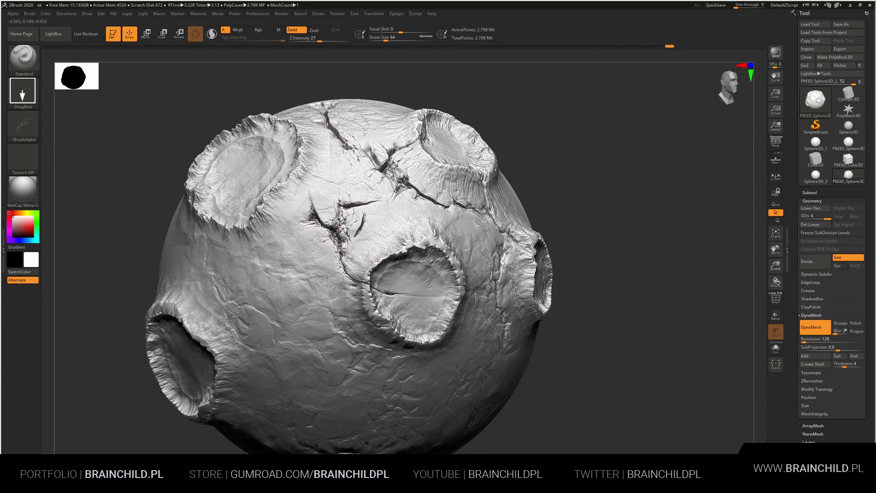
pyautogui.moveTo(340, 232); pyautogui.dragTo(347, 256)
pyautogui.moveTo(355, 187); pyautogui.dragTo(347, 210)
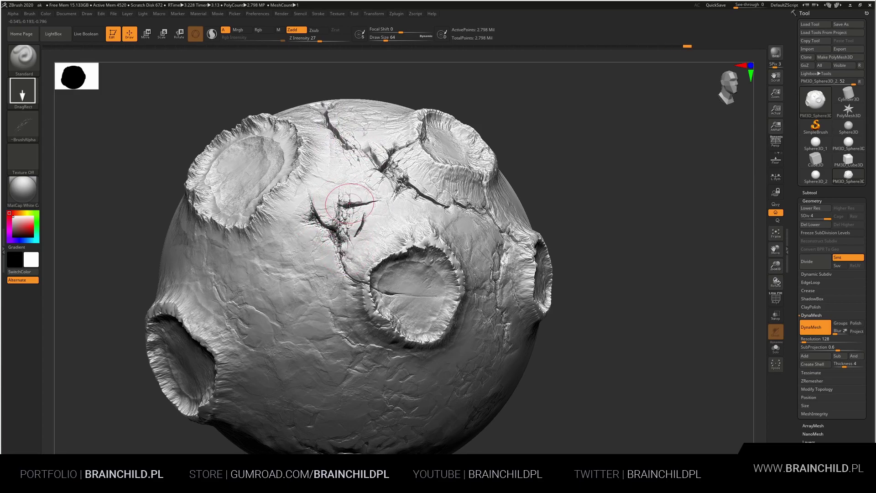
pyautogui.click(22, 125)
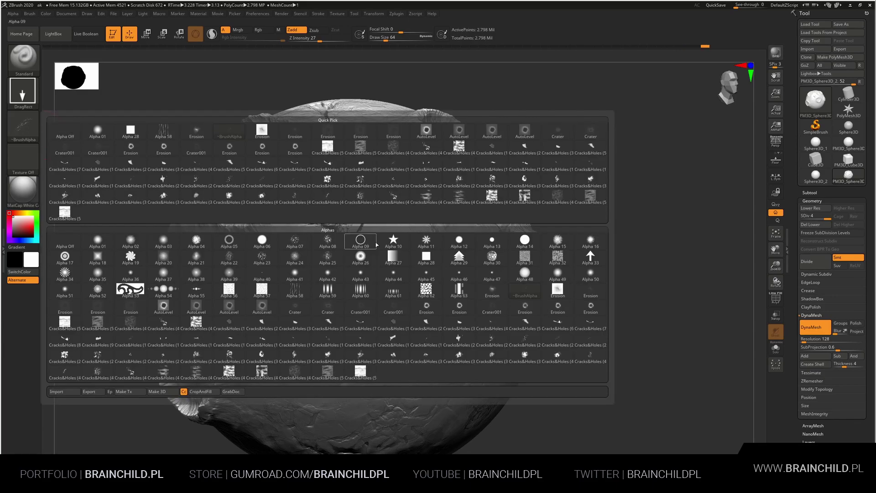
# Pick a new alpha, deepen the central crack, and trial a broken-plate stamp on the lower left, undoing it
pyautogui.click(459, 324)
pyautogui.moveTo(360, 237); pyautogui.dragTo(413, 127)
pyautogui.press('ctrl')
pyautogui.hotkey('ctrl', 'z')
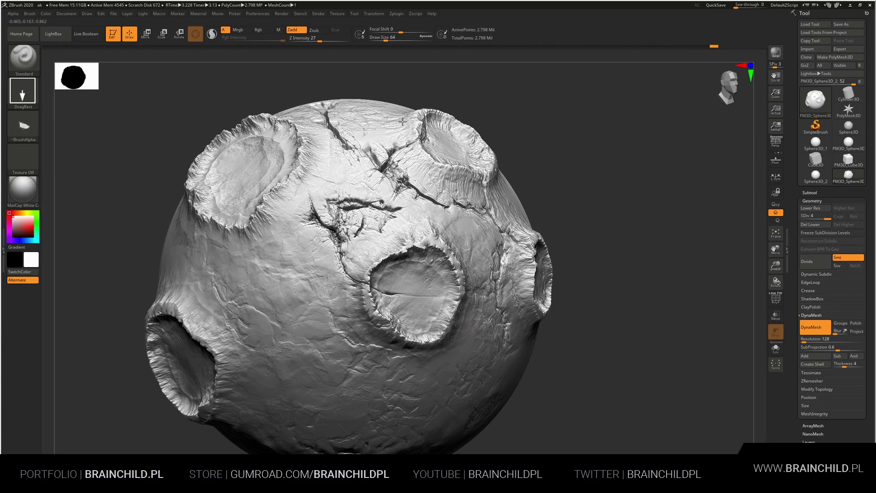
pyautogui.hotkey('ctrl', 'shift', 'z')
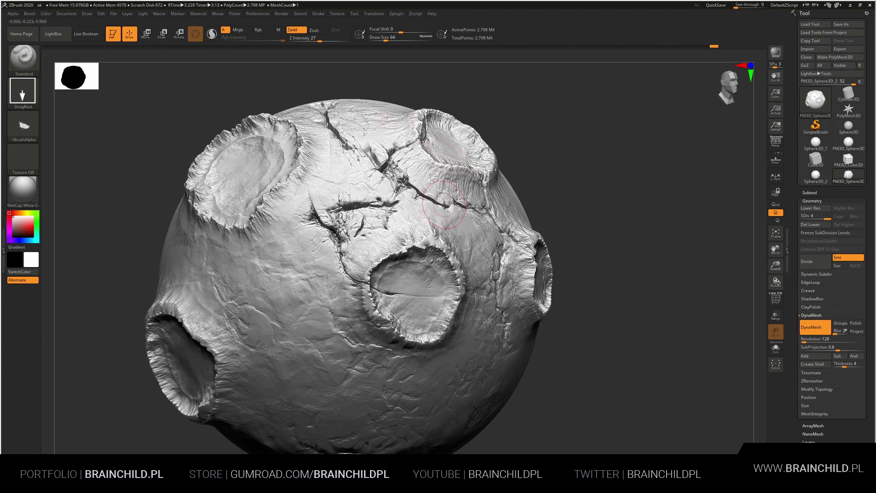
pyautogui.hotkey('ctrl', 'z')
pyautogui.hotkey('ctrl', 'z')
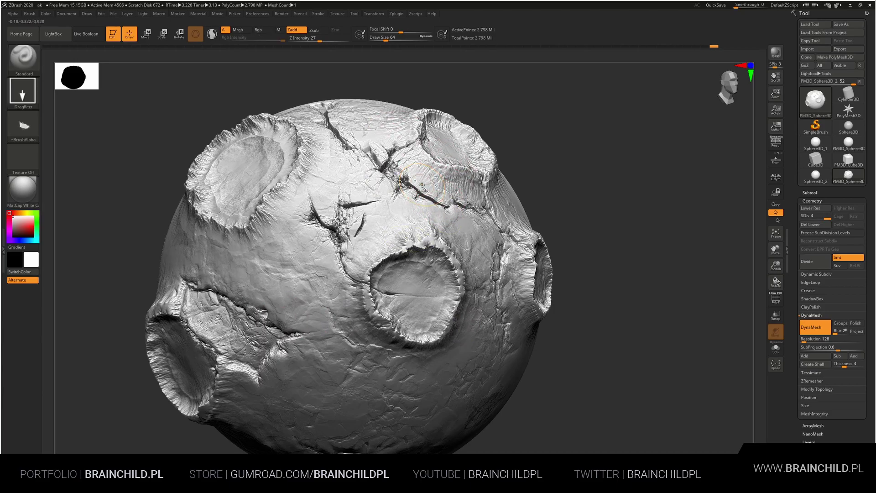
pyautogui.hotkey('ctrl', 'z')
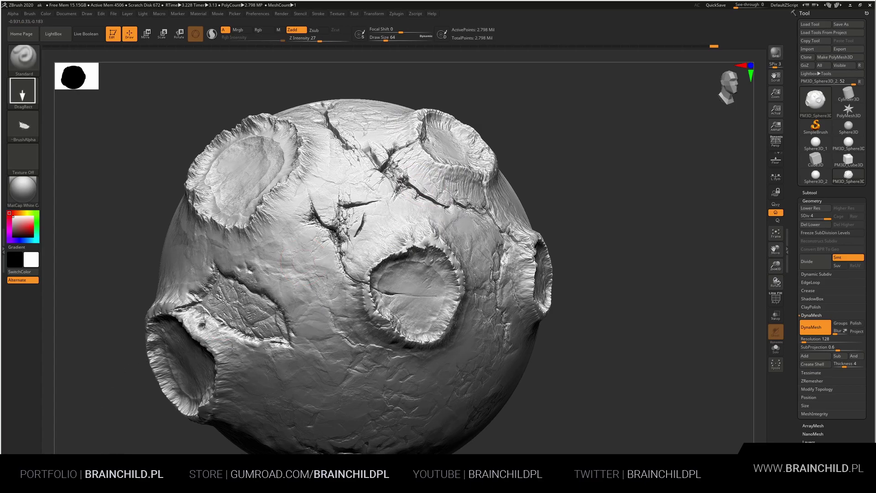
pyautogui.moveTo(204, 364); pyautogui.dragTo(216, 380)
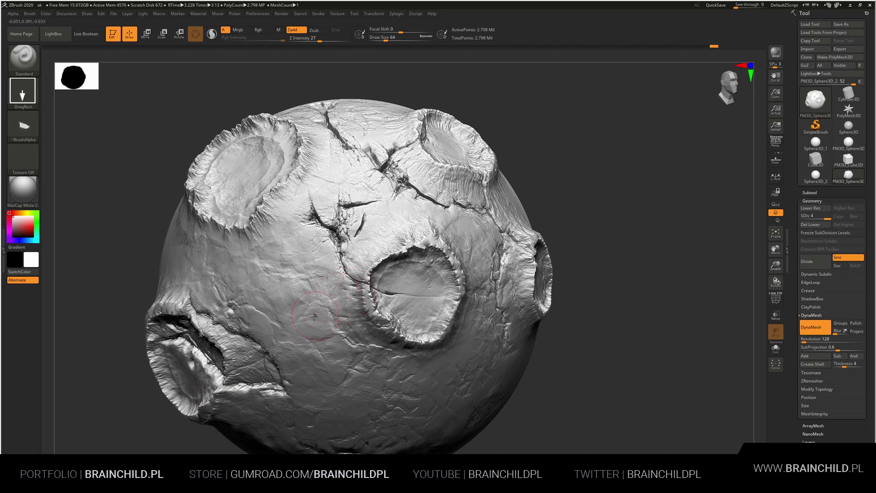
pyautogui.hotkey('ctrl', 'z')
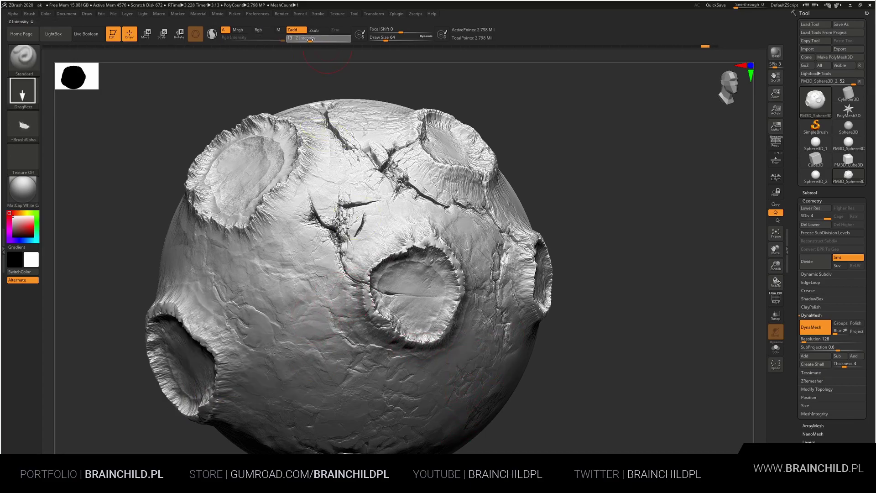
# At Z Intensity 12, add faint lower-left texture, a lower-right crease and right-side crack lines
pyautogui.moveTo(310, 40); pyautogui.dragTo(309, 40)
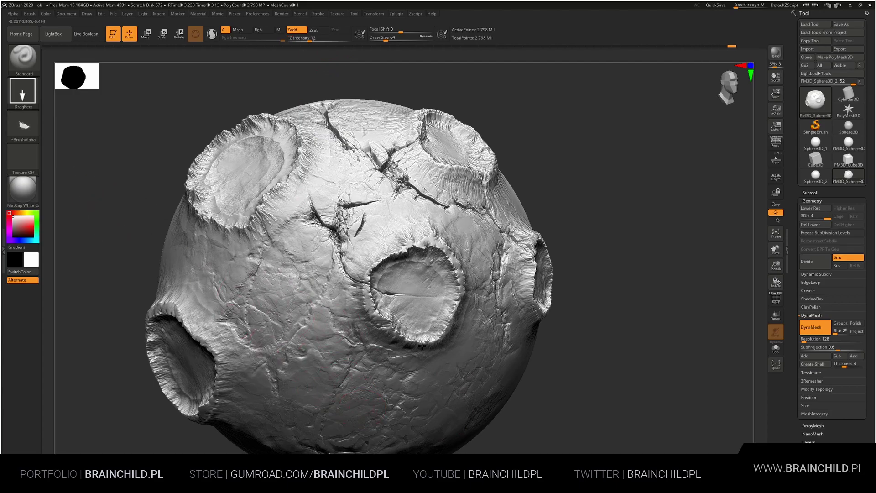
pyautogui.moveTo(411, 393); pyautogui.dragTo(335, 341)
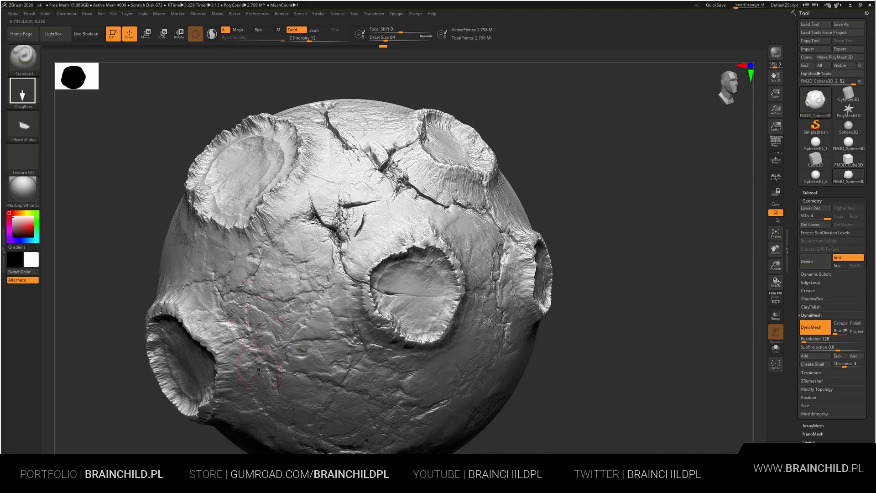
pyautogui.moveTo(457, 433); pyautogui.dragTo(513, 377)
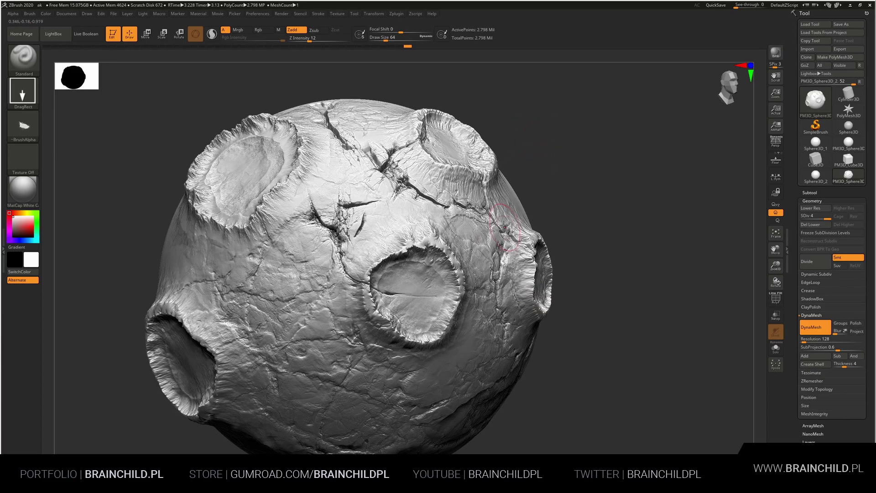
pyautogui.moveTo(507, 215); pyautogui.dragTo(470, 249)
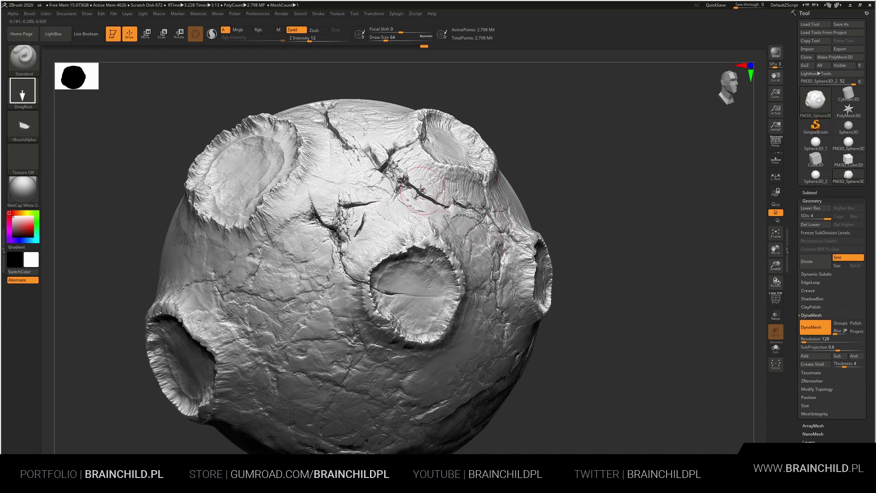
# Deepen the cracks above the front crater and add fine detail to its floor
pyautogui.moveTo(411, 206)
pyautogui.mouseDown()
pyautogui.moveTo(385, 158)
pyautogui.moveTo(350, 174)
pyautogui.mouseUp()
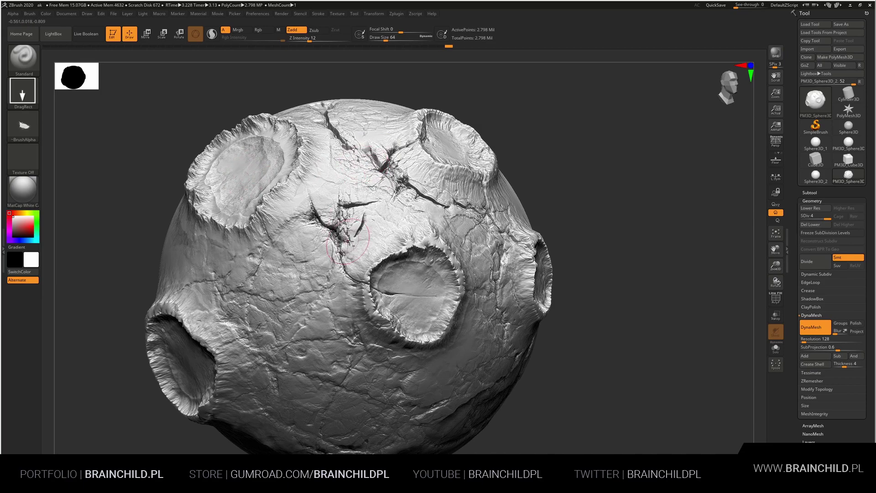
pyautogui.moveTo(365, 217); pyautogui.dragTo(343, 232)
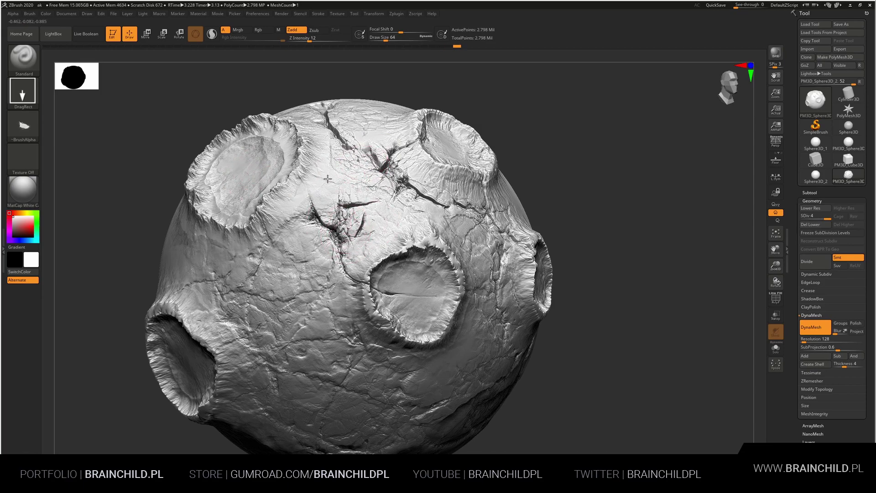
pyautogui.moveTo(391, 205)
pyautogui.mouseDown()
pyautogui.moveTo(419, 182)
pyautogui.moveTo(379, 215)
pyautogui.mouseUp()
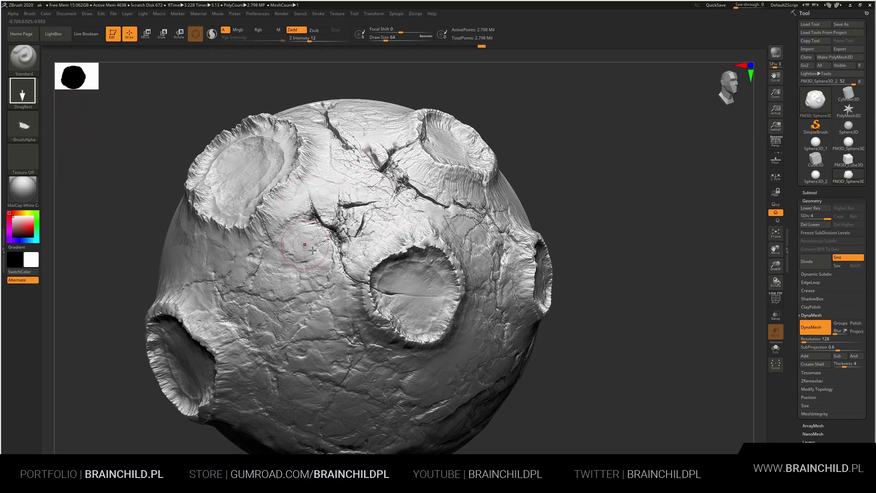
pyautogui.moveTo(414, 293)
pyautogui.mouseDown()
pyautogui.moveTo(396, 269)
pyautogui.moveTo(423, 289)
pyautogui.moveTo(365, 256)
pyautogui.mouseUp()
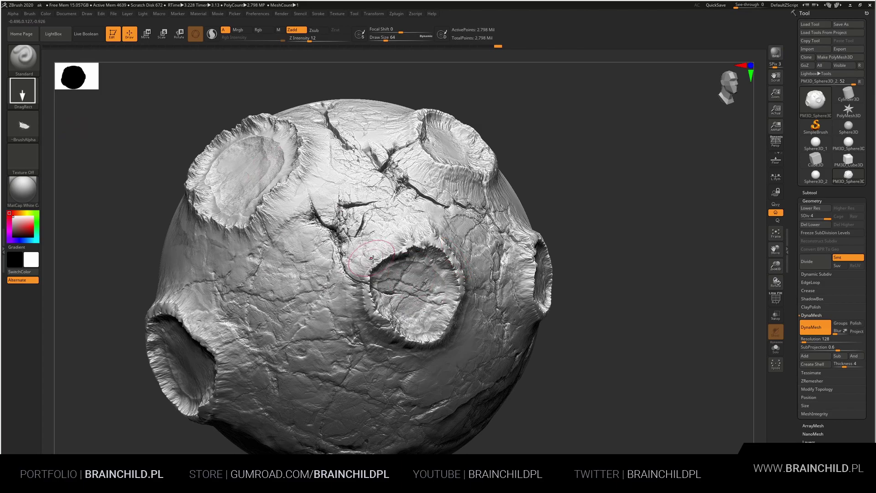
pyautogui.moveTo(403, 290); pyautogui.dragTo(391, 282)
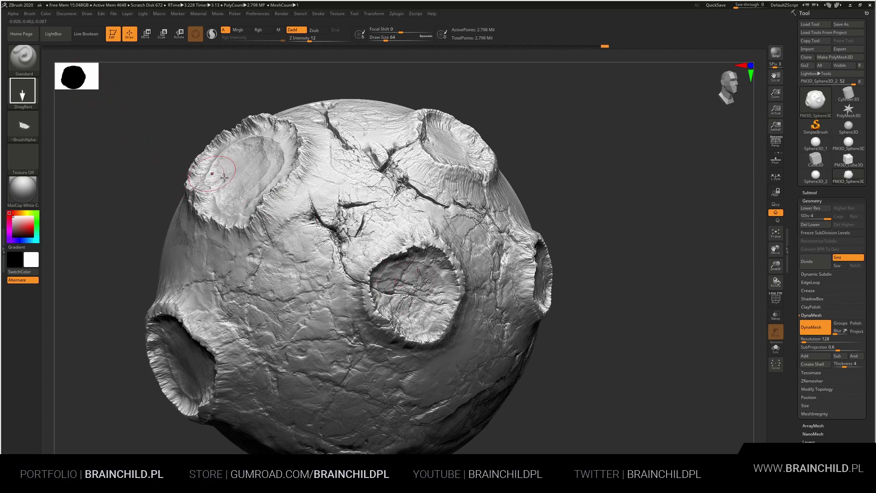
pyautogui.click(23, 126)
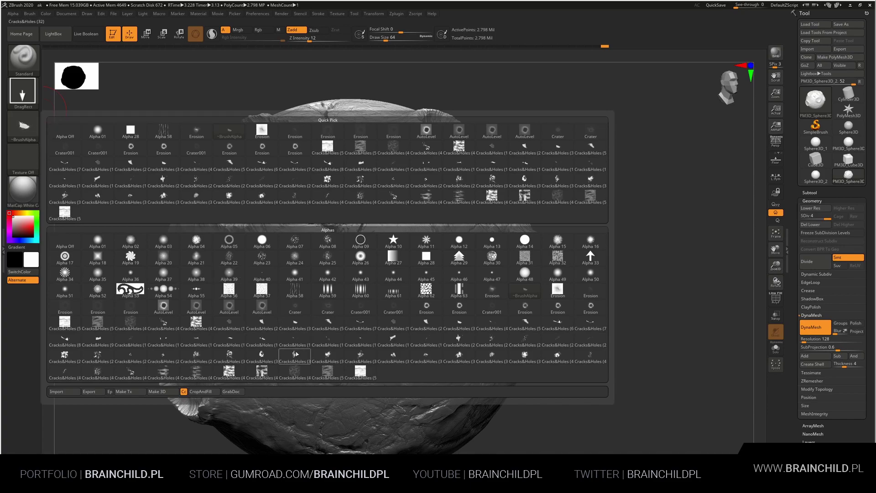
pyautogui.moveTo(328, 355)
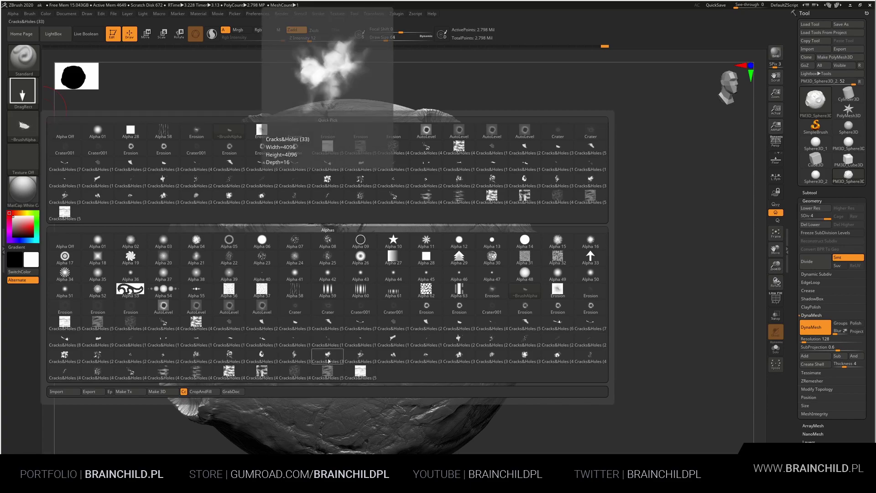
# Using Cracks&Holes (33) at Z Intensity 26, stamp cracks into the upper-left crater and left side
pyautogui.click(295, 357)
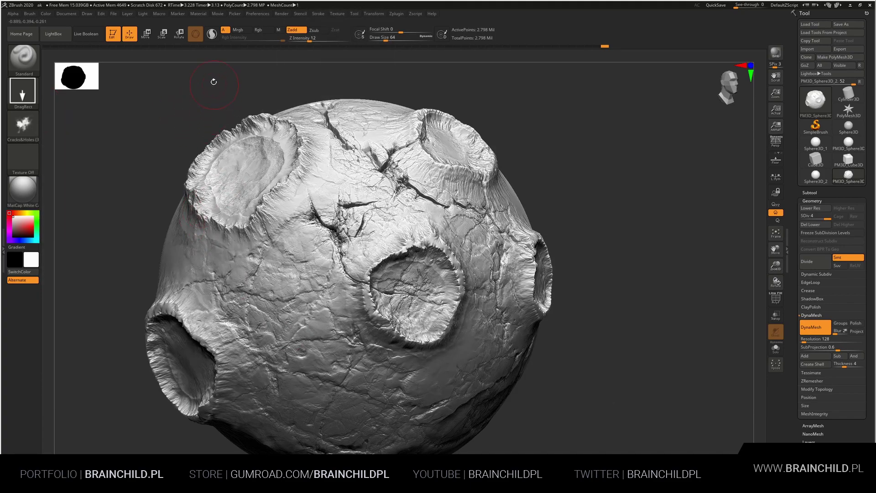
pyautogui.moveTo(301, 45); pyautogui.dragTo(310, 45)
pyautogui.moveTo(249, 187); pyautogui.dragTo(188, 83)
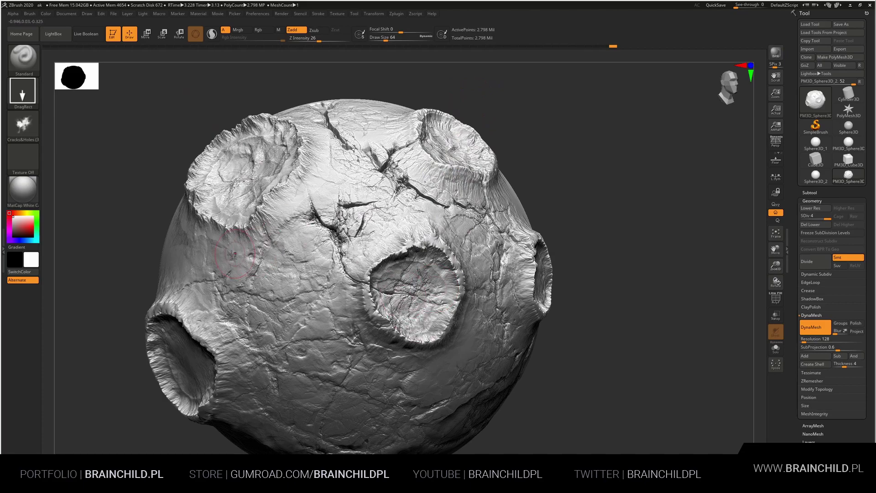
pyautogui.moveTo(194, 270); pyautogui.dragTo(170, 228)
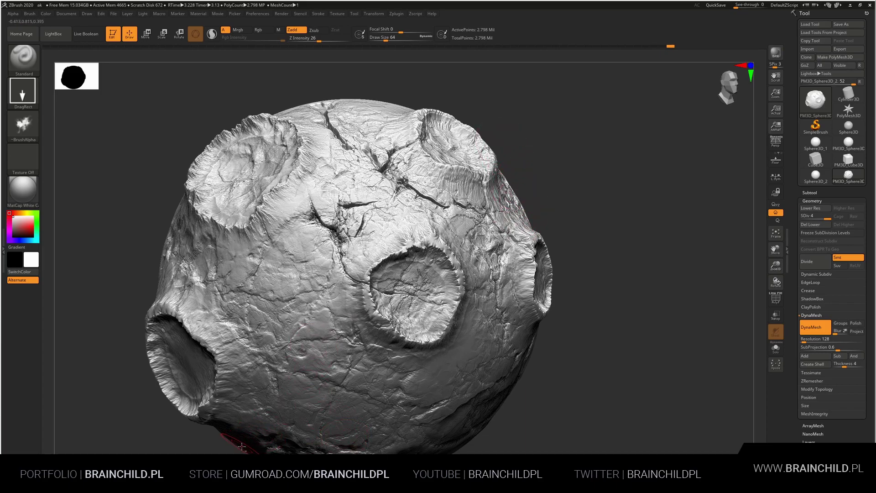
pyautogui.moveTo(236, 436); pyautogui.dragTo(274, 432)
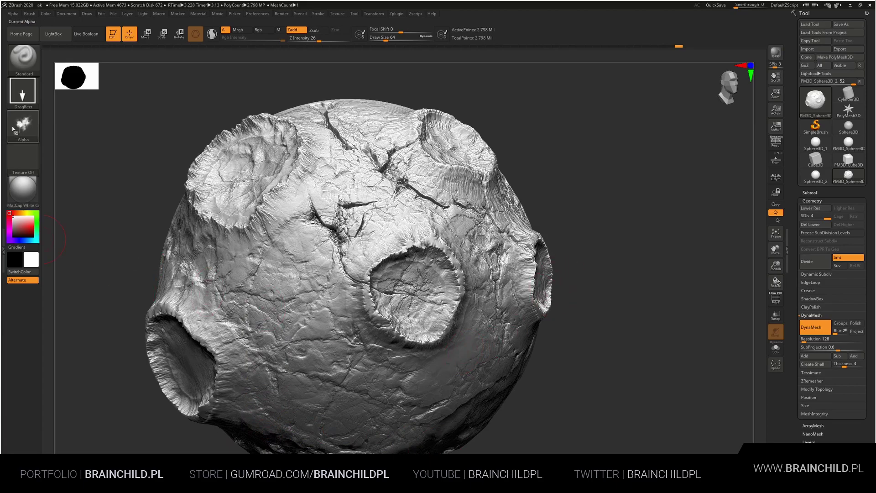
pyautogui.click(23, 124)
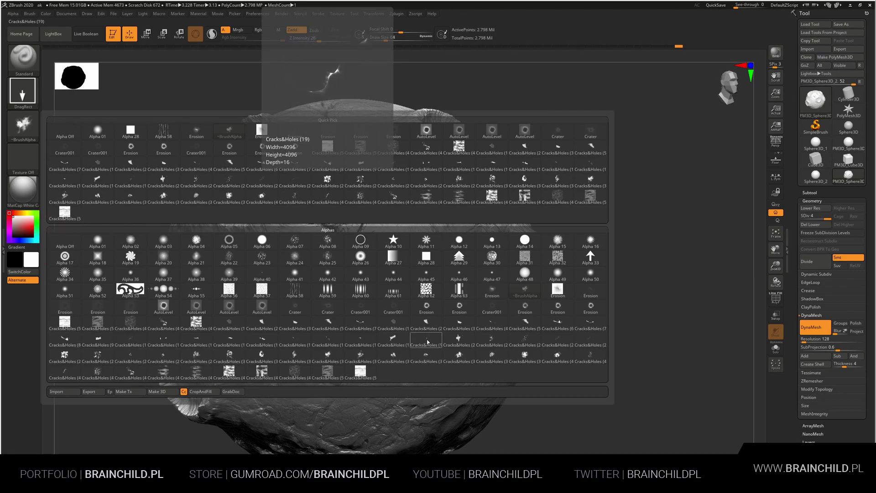
# Pick Cracks&Holes (19) and stamp a crack to the left of the front crater
pyautogui.click(361, 339)
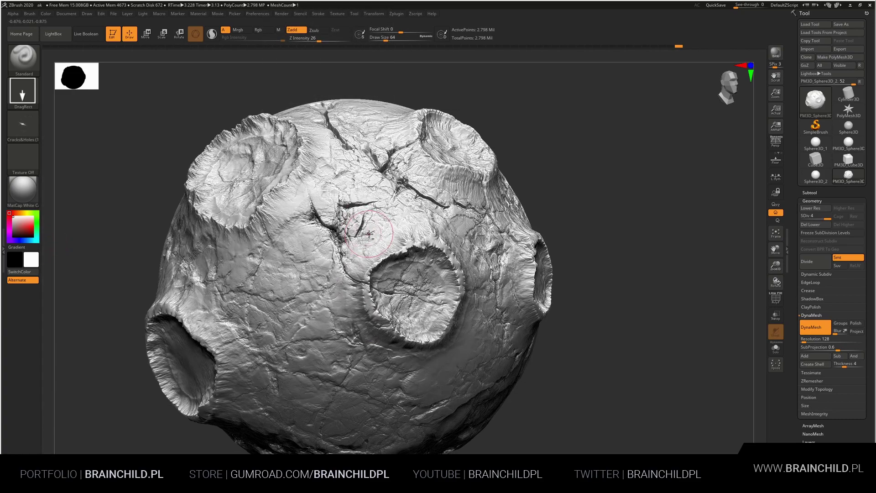
pyautogui.moveTo(286, 263); pyautogui.dragTo(310, 275)
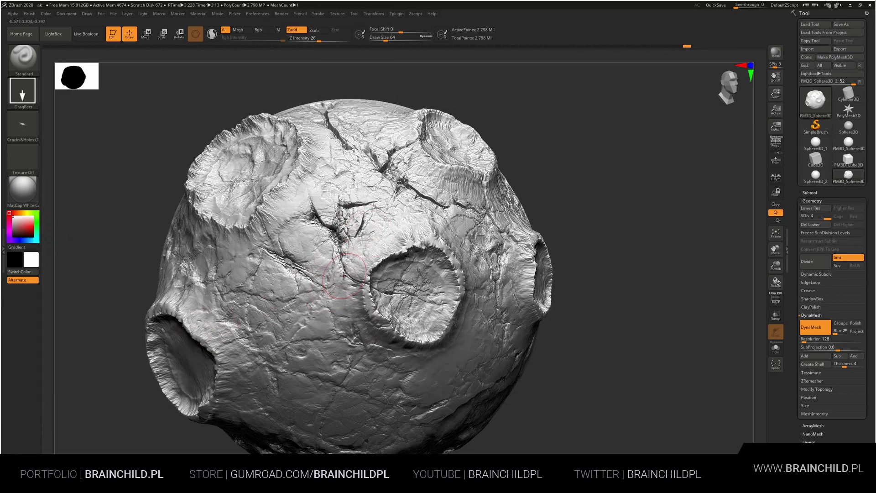
pyautogui.hotkey('ctrl', 'z')
pyautogui.moveTo(274, 249)
pyautogui.mouseDown()
pyautogui.moveTo(167, 261)
pyautogui.moveTo(137, 234)
pyautogui.mouseUp()
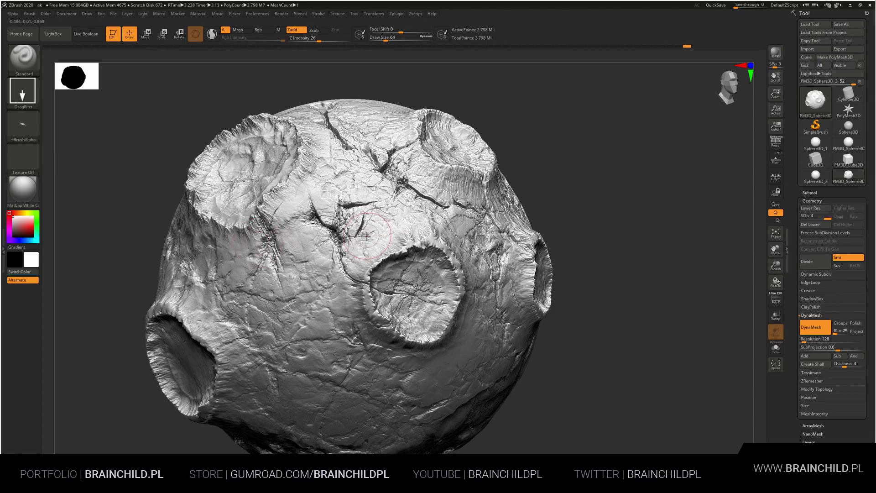
# Lower Z Intensity to 13 and scratch fine marks into the upper-left surface
pyautogui.moveTo(319, 41); pyautogui.dragTo(311, 41)
pyautogui.moveTo(297, 277); pyautogui.dragTo(277, 295)
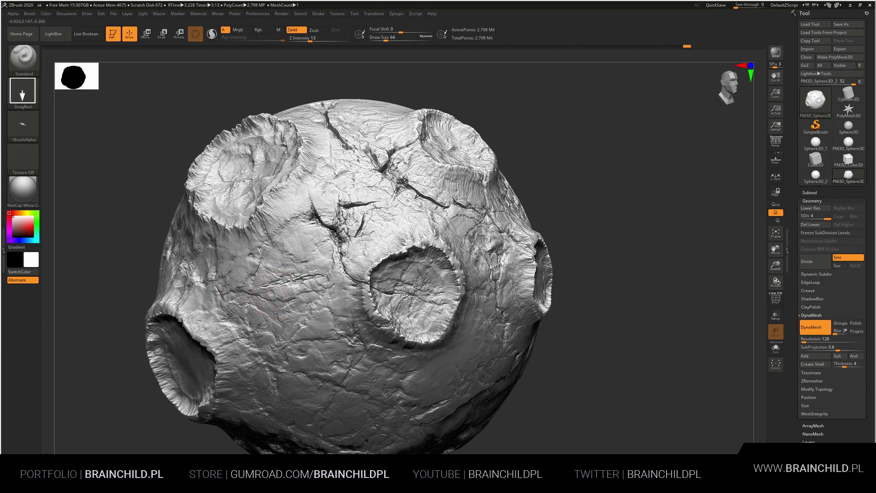
pyautogui.moveTo(324, 226); pyautogui.dragTo(310, 197)
pyautogui.hotkey('ctrl', 'z')
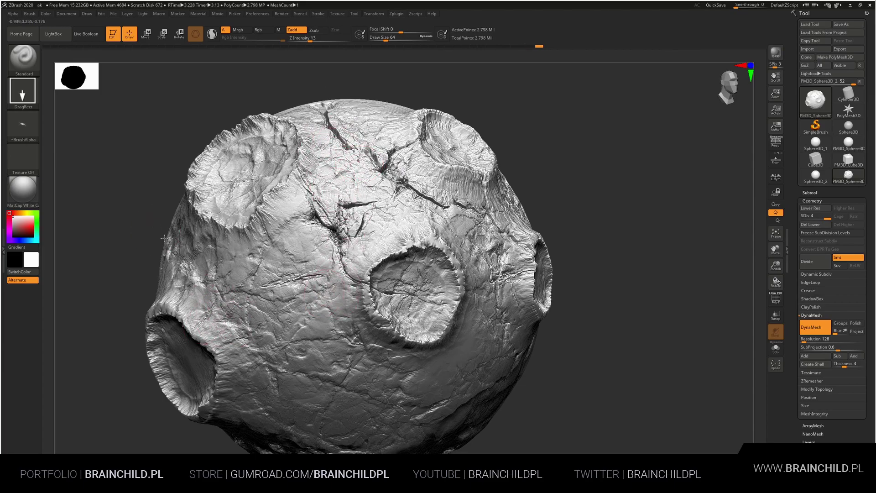
pyautogui.moveTo(218, 334)
pyautogui.mouseDown()
pyautogui.moveTo(174, 281)
pyautogui.moveTo(200, 299)
pyautogui.mouseUp()
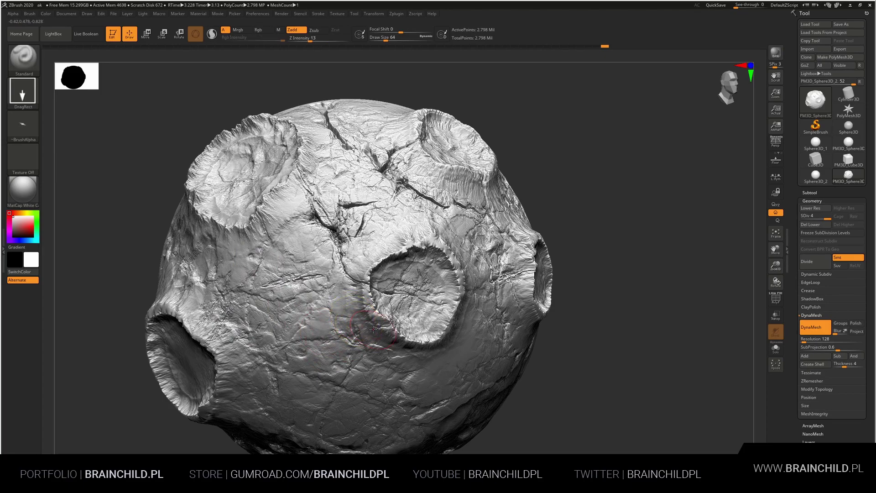
pyautogui.click(22, 124)
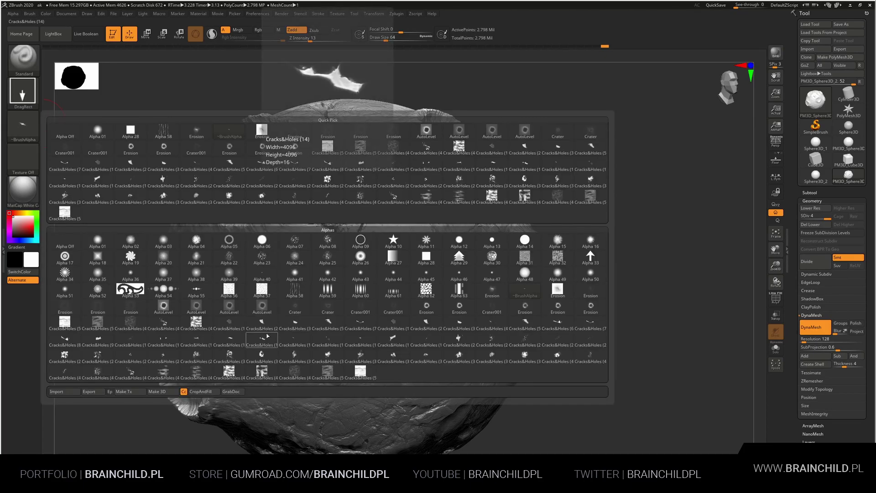
# Load the Cracks&Holes (14) crack alpha and lower sculpt intensity to 30
pyautogui.click(362, 341)
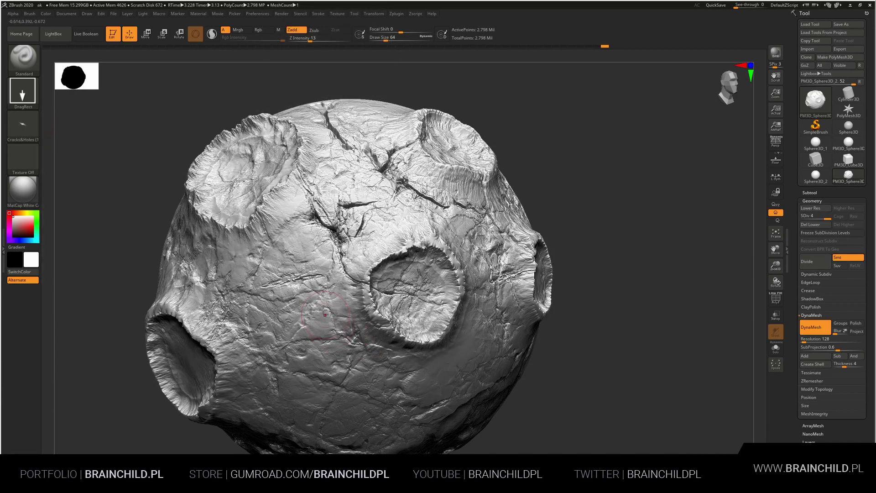
pyautogui.click(14, 198)
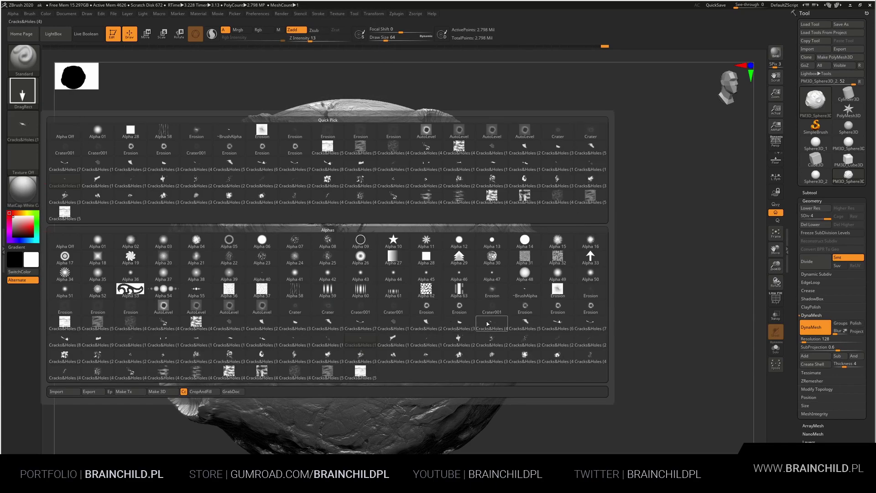
pyautogui.click(459, 324)
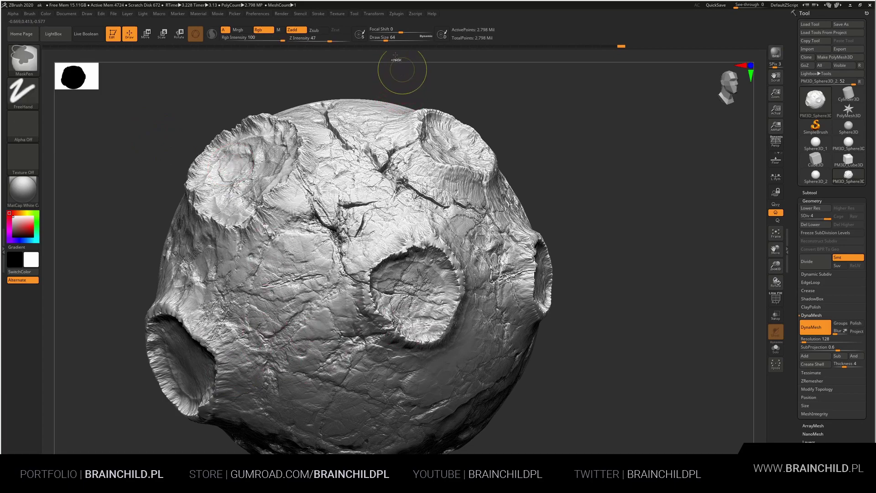
pyautogui.press('shift')
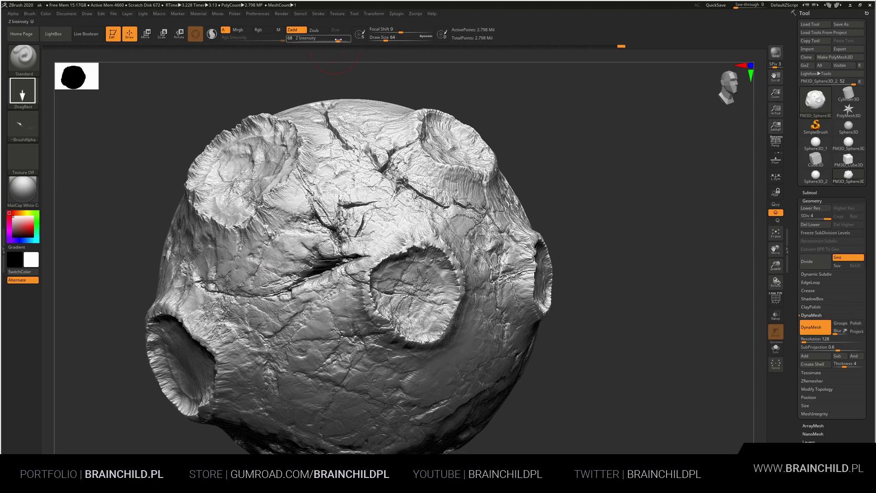
pyautogui.moveTo(310, 39); pyautogui.dragTo(294, 39)
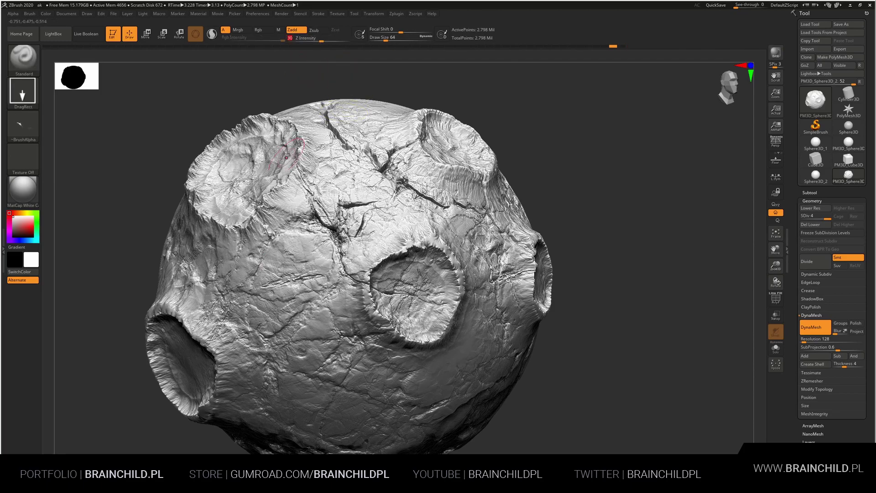
# Stamp a rotated crack below-right of the front crater, undoing two stray stamps
pyautogui.moveTo(239, 292); pyautogui.dragTo(306, 319)
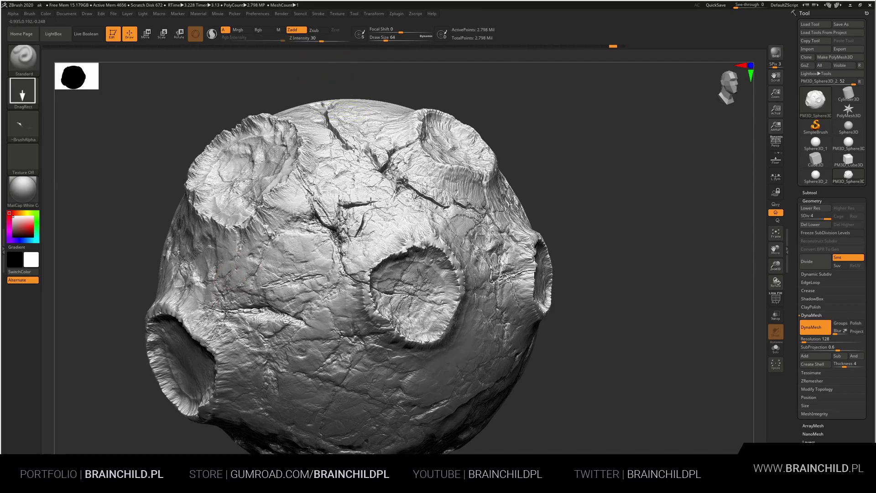
pyautogui.hotkey('ctrl', 'z')
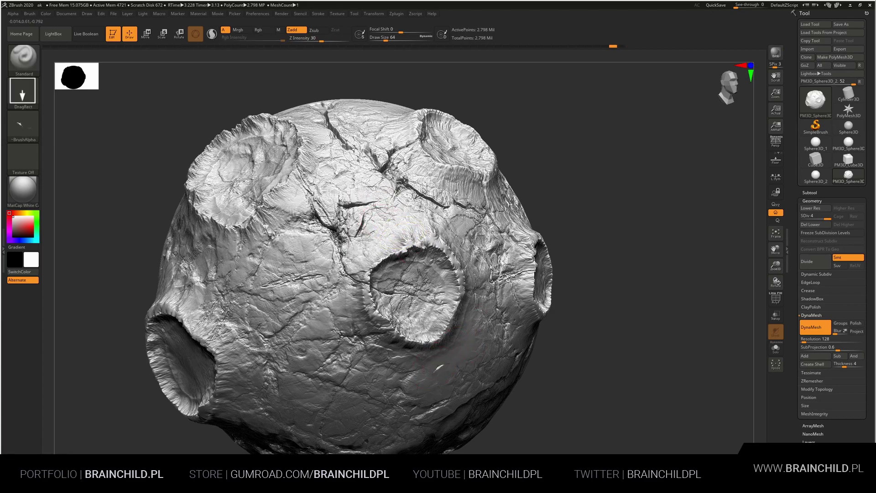
pyautogui.moveTo(438, 368); pyautogui.dragTo(365, 297)
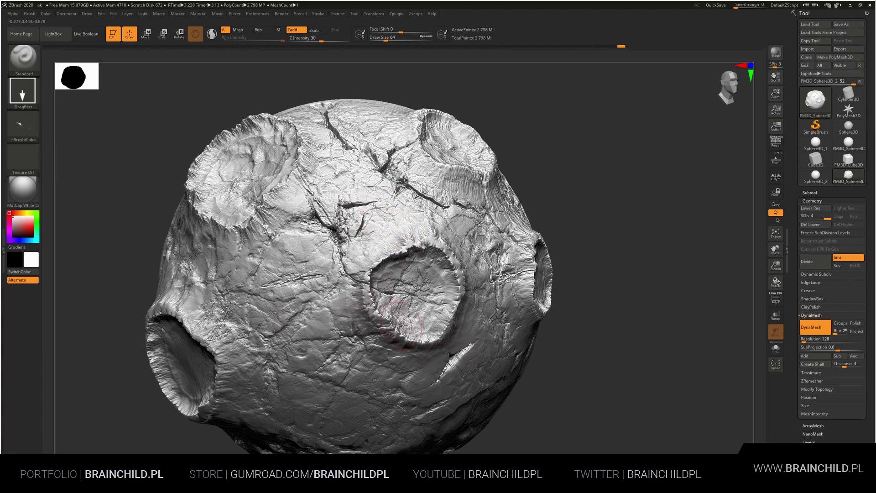
pyautogui.hotkey('ctrl', 'z')
pyautogui.moveTo(448, 322); pyautogui.dragTo(518, 265)
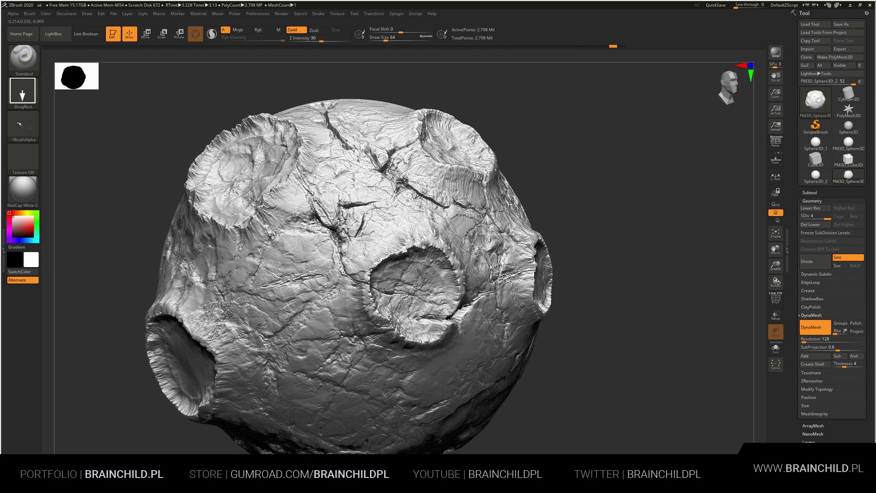
pyautogui.moveTo(549, 452); pyautogui.dragTo(544, 358)
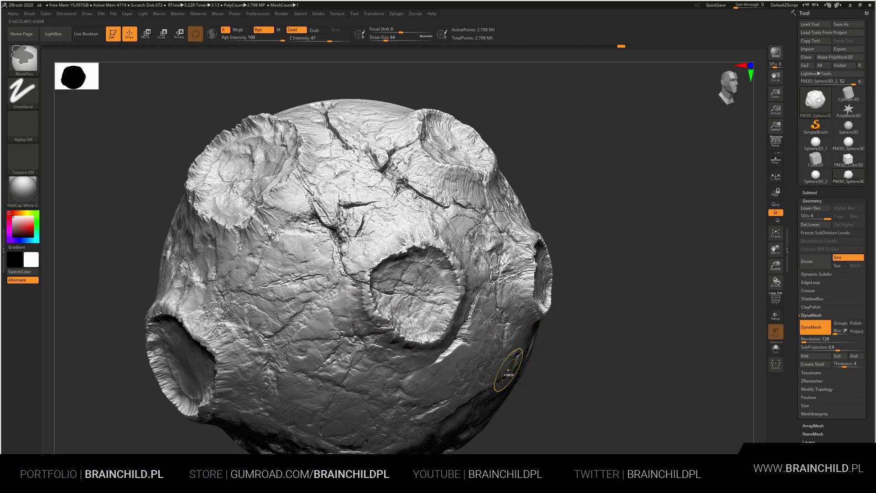
# Switch to the default alpha and smooth the sharp ridges along the lower crater rim
pyautogui.click(29, 124)
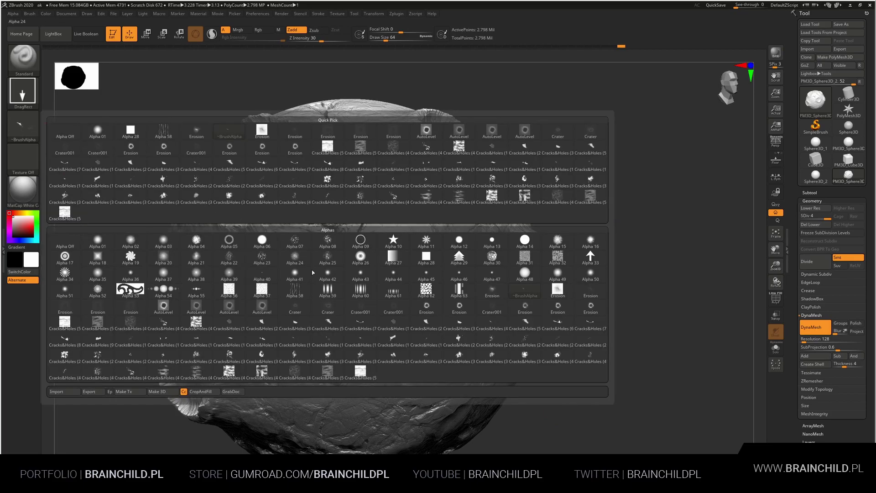
pyautogui.moveTo(23, 127)
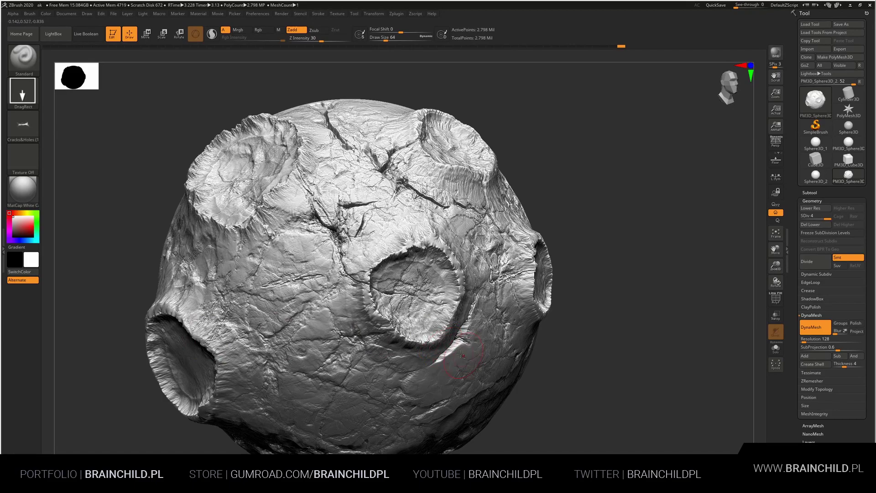
pyautogui.moveTo(422, 335); pyautogui.dragTo(454, 336)
pyautogui.keyDown('shift'); pyautogui.moveTo(483, 269); pyautogui.dragTo(484, 343); pyautogui.keyUp('shift')
pyautogui.moveTo(383, 388)
pyautogui.keyDown('shift'); pyautogui.mouseDown()
pyautogui.moveTo(438, 361)
pyautogui.moveTo(456, 340)
pyautogui.moveTo(447, 342)
pyautogui.mouseUp(); pyautogui.keyUp('shift')
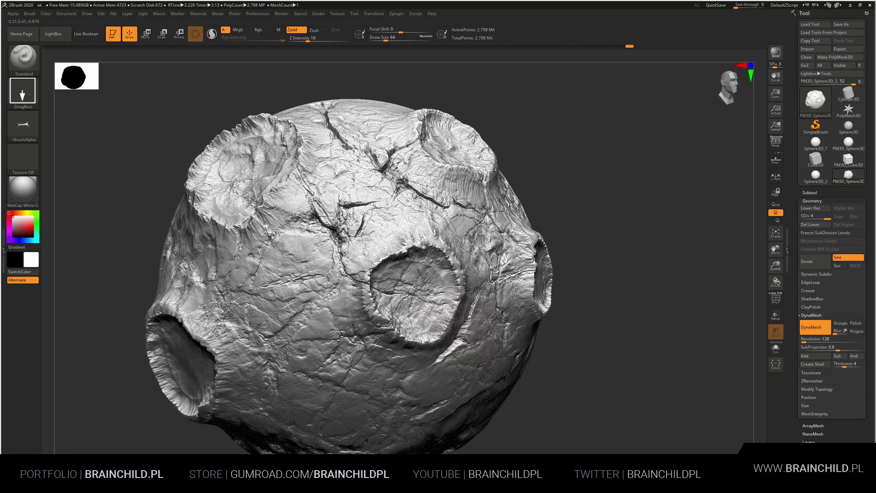
pyautogui.keyDown('shift'); pyautogui.moveTo(493, 335); pyautogui.dragTo(456, 326); pyautogui.keyUp('shift')
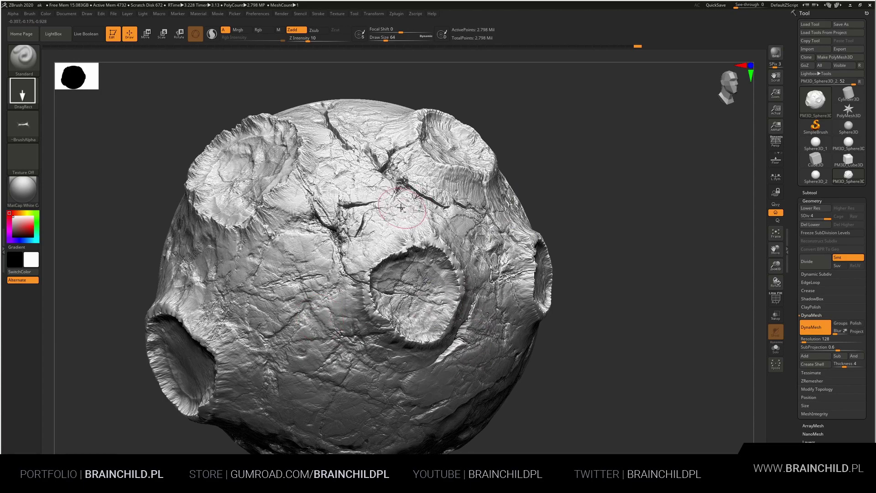
# At intensity 32, sculpt then smooth ridges on the lower sphere and soften upper-middle cracks
pyautogui.moveTo(308, 40); pyautogui.dragTo(322, 40)
pyautogui.moveTo(313, 332); pyautogui.dragTo(311, 201)
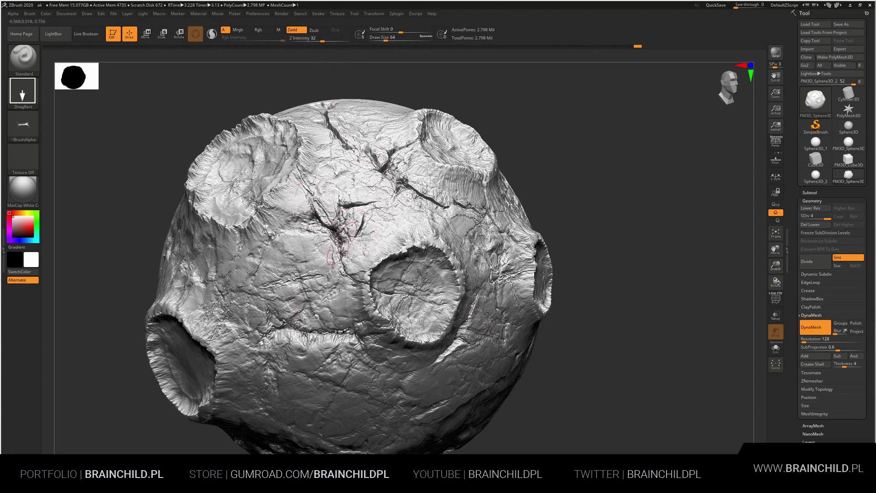
pyautogui.keyDown('shift'); pyautogui.moveTo(274, 333); pyautogui.dragTo(324, 360); pyautogui.keyUp('shift')
pyautogui.moveTo(280, 379); pyautogui.dragTo(359, 388)
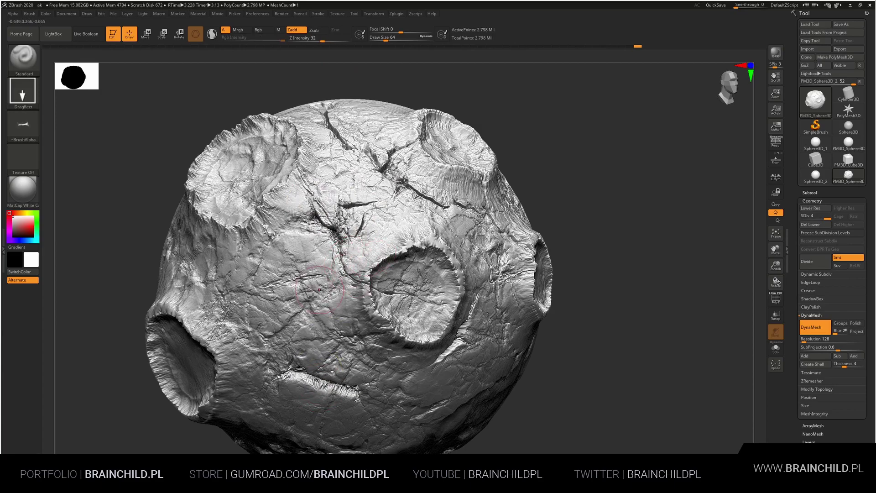
pyautogui.keyDown('shift'); pyautogui.moveTo(386, 384); pyautogui.dragTo(300, 404); pyautogui.keyUp('shift')
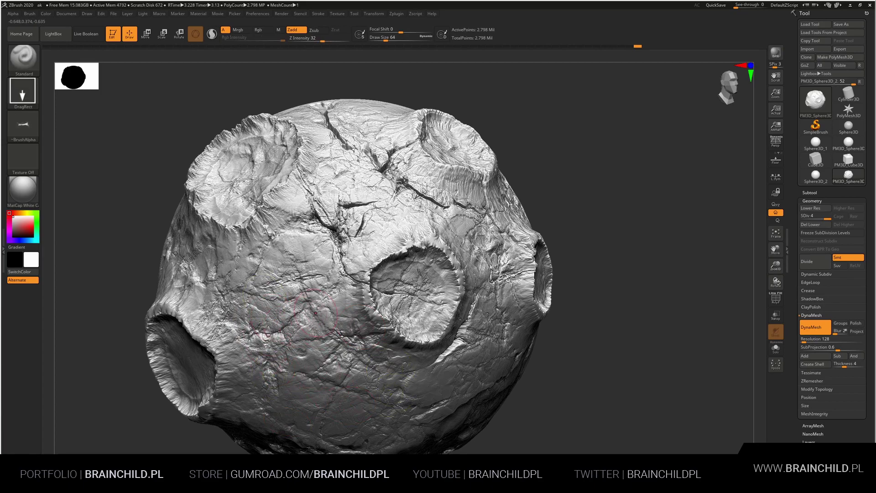
pyautogui.moveTo(300, 208)
pyautogui.keyDown('shift'); pyautogui.mouseDown()
pyautogui.moveTo(252, 252)
pyautogui.moveTo(210, 233)
pyautogui.mouseUp(); pyautogui.keyUp('shift')
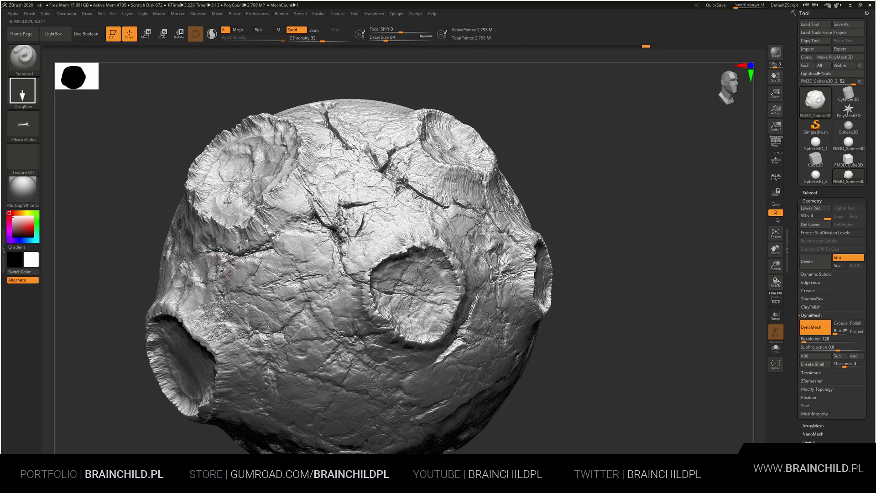
pyautogui.keyDown('shift'); pyautogui.moveTo(227, 202); pyautogui.dragTo(235, 210); pyautogui.keyUp('shift')
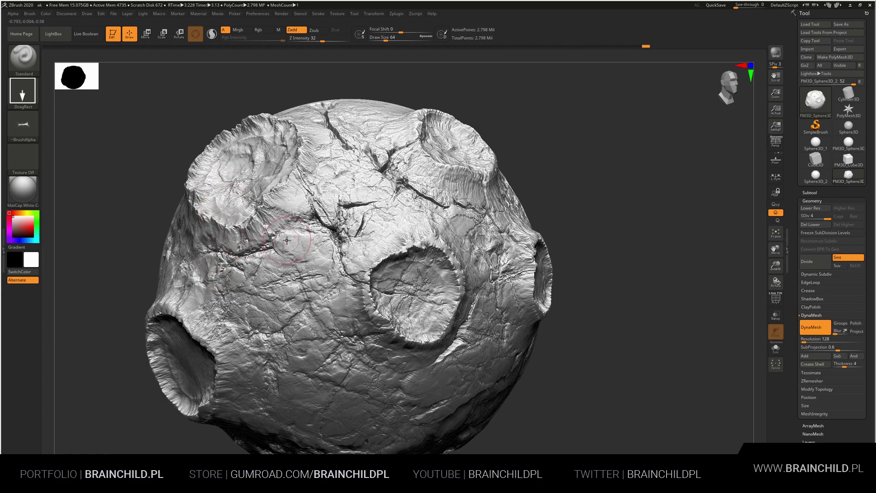
pyautogui.click(23, 124)
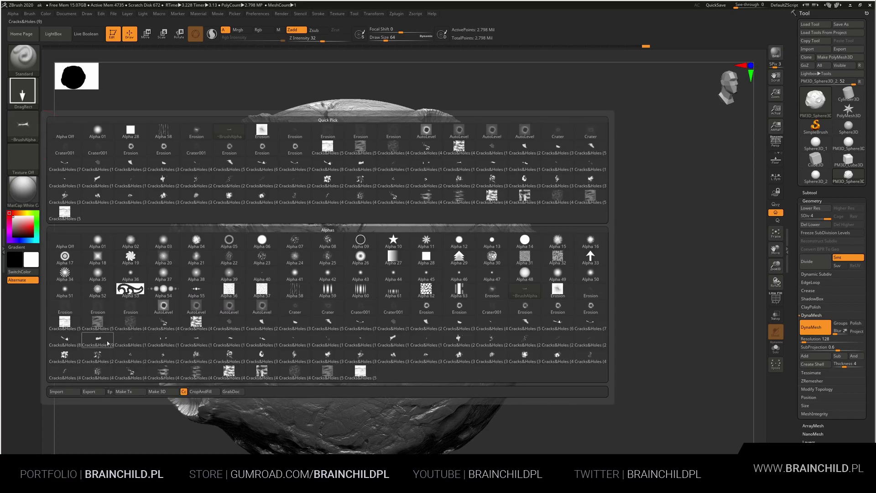
# Stamp Cracks&Holes cracks on the upper middle, plus relief on the lower middle and beside the right crater
pyautogui.click(126, 344)
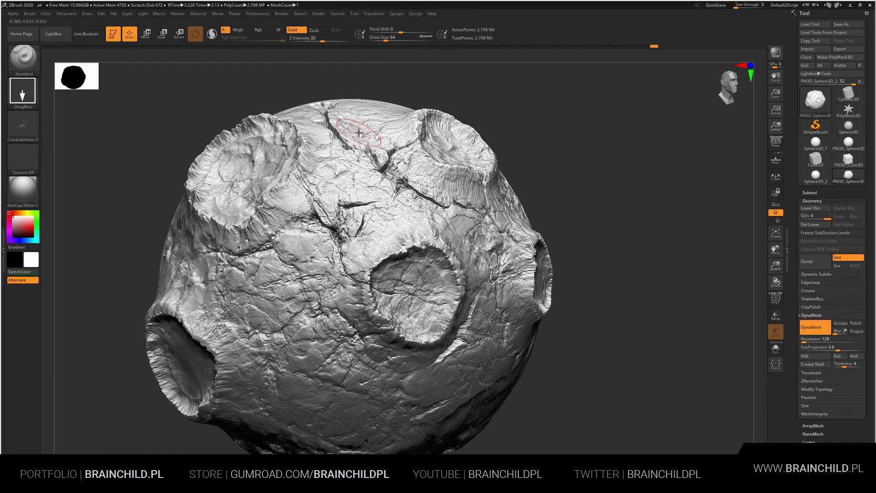
pyautogui.moveTo(322, 251); pyautogui.dragTo(340, 270)
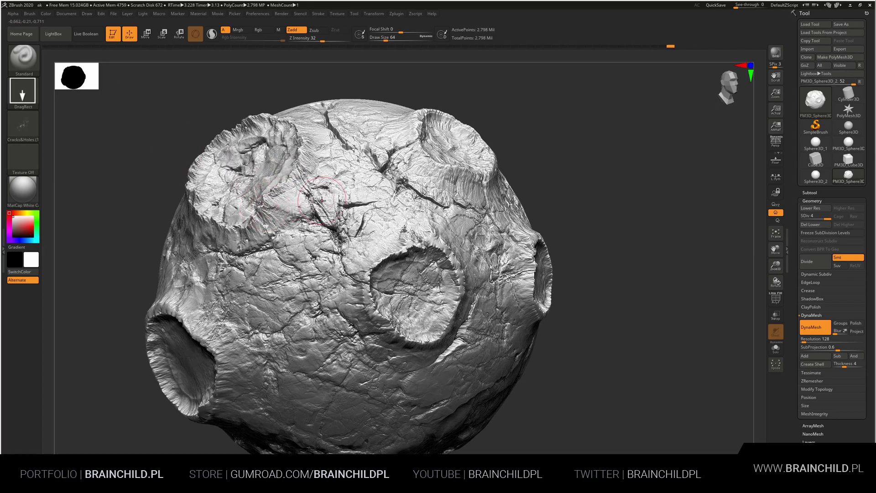
pyautogui.press('ctrl')
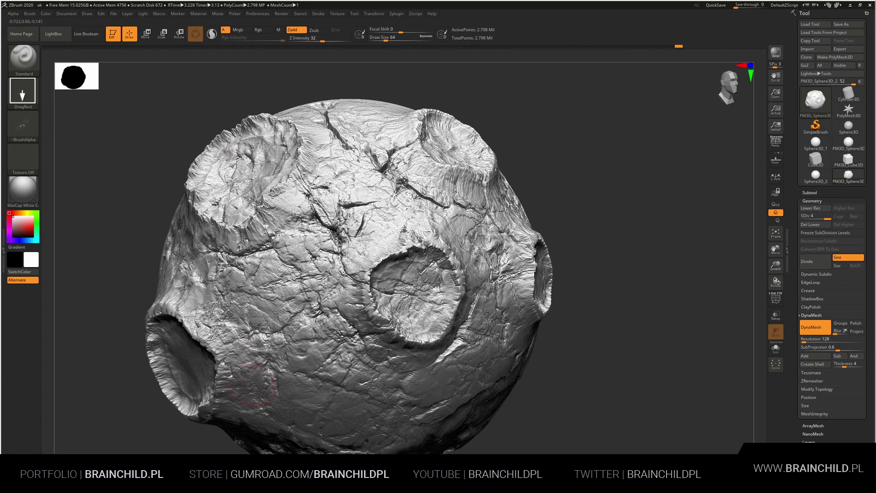
pyautogui.moveTo(335, 357); pyautogui.dragTo(363, 332)
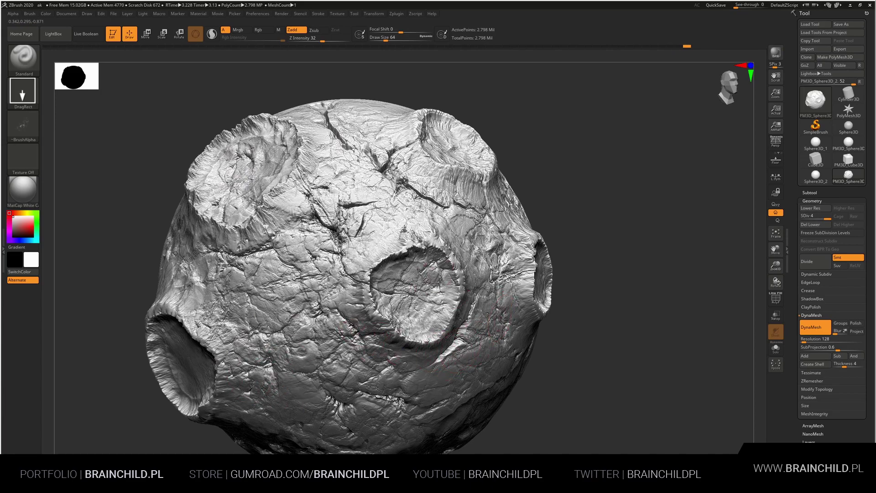
pyautogui.moveTo(518, 297); pyautogui.dragTo(495, 327)
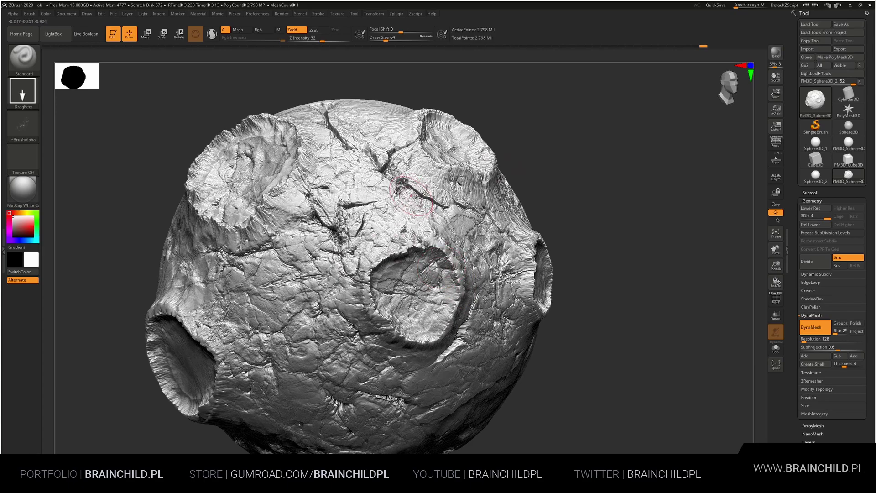
pyautogui.moveTo(336, 90); pyautogui.dragTo(464, 92)
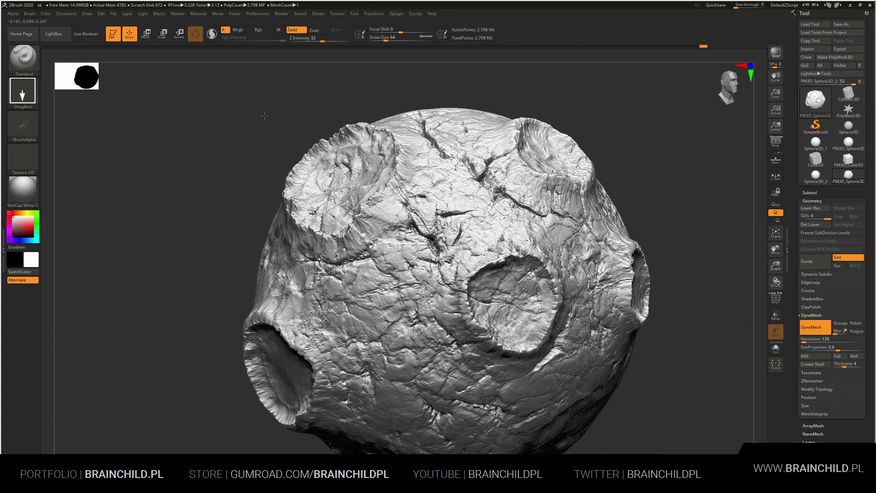
pyautogui.moveTo(265, 116); pyautogui.dragTo(410, 90)
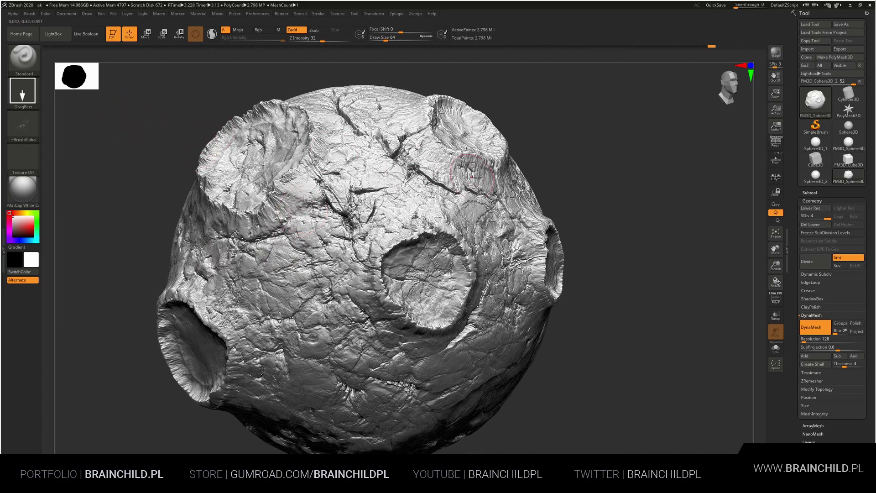
pyautogui.click(23, 124)
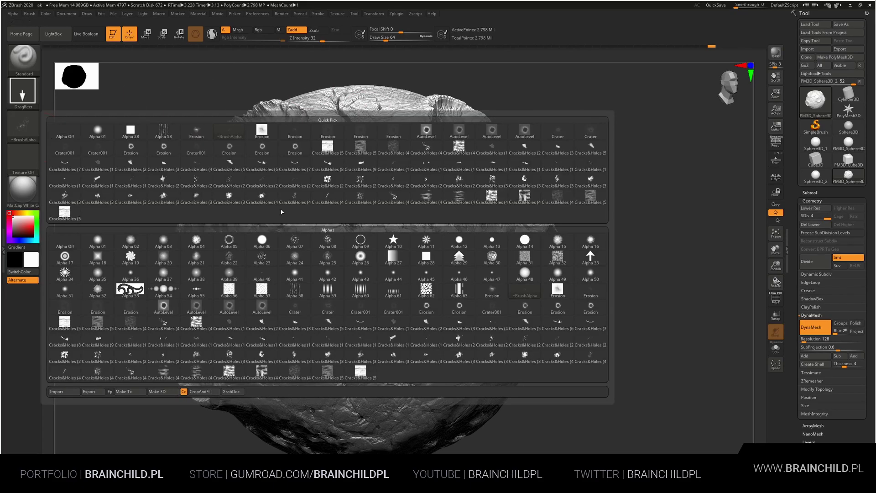
# Stamp and reshape a lengthened Cracks&Holes crack near the top of the sphere
pyautogui.click(328, 340)
pyautogui.moveTo(437, 181); pyautogui.dragTo(461, 210)
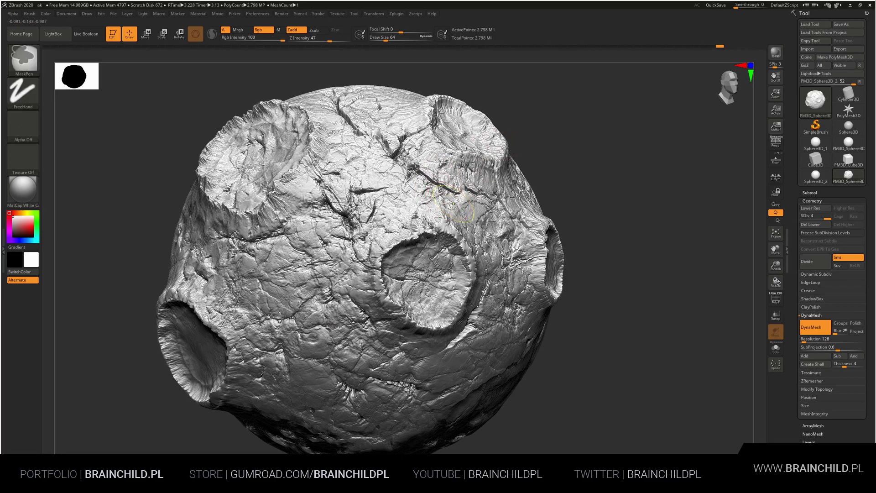
pyautogui.moveTo(429, 167); pyautogui.dragTo(456, 214)
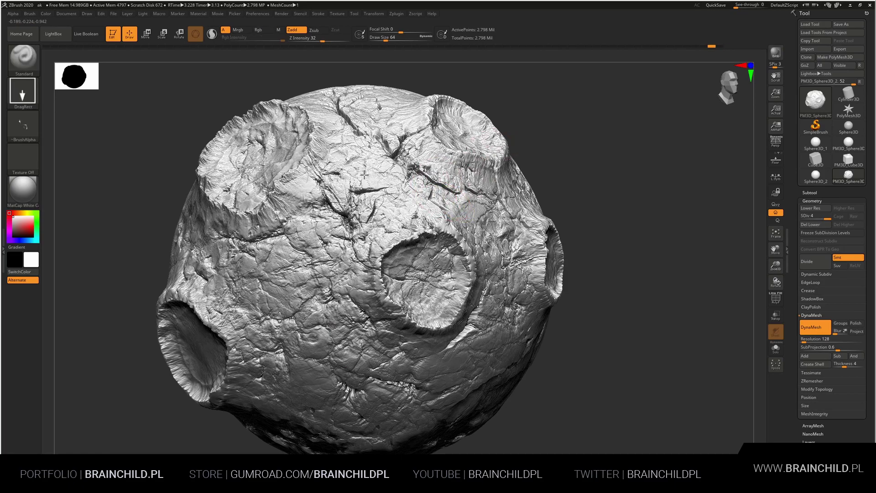
pyautogui.moveTo(457, 215); pyautogui.dragTo(463, 201)
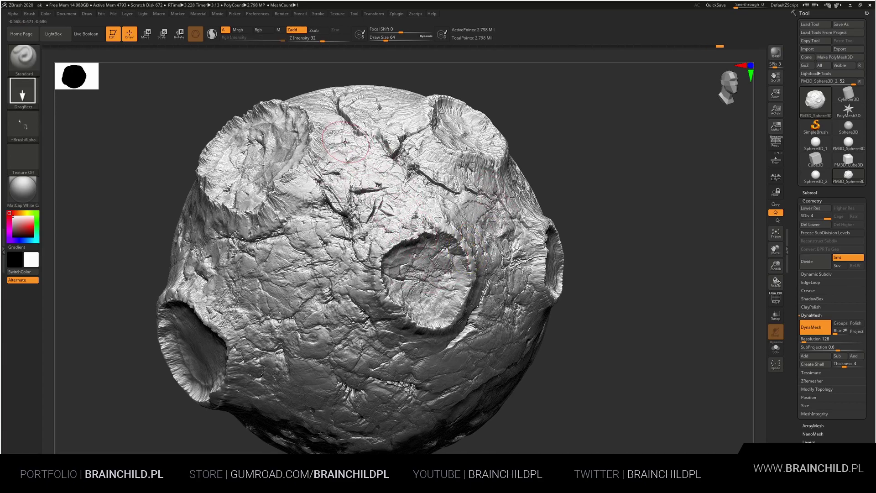
pyautogui.press('ctrl')
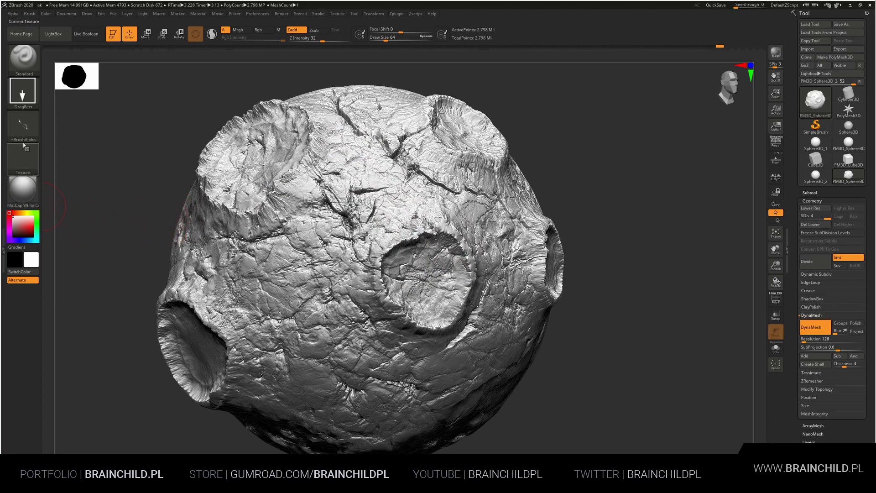
# Select the Cracks&Holes (1) alpha and return the Undo History to its latest state
pyautogui.click(24, 124)
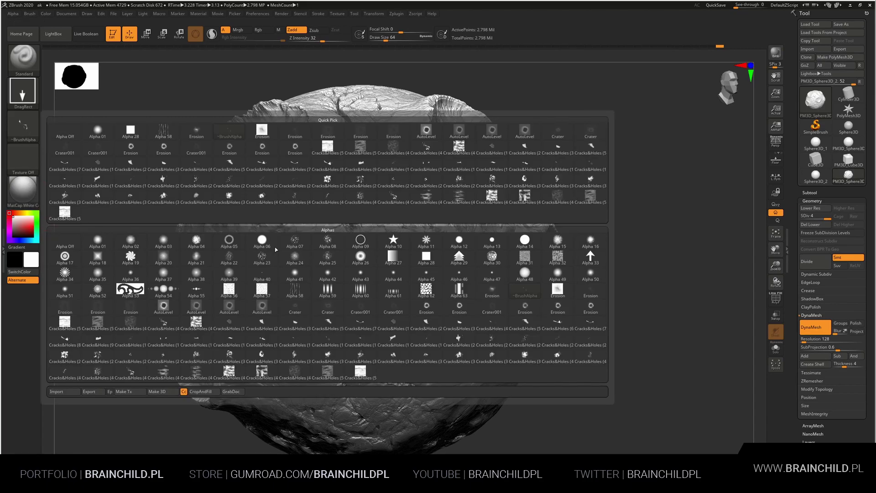
pyautogui.click(395, 326)
pyautogui.press('ctrl')
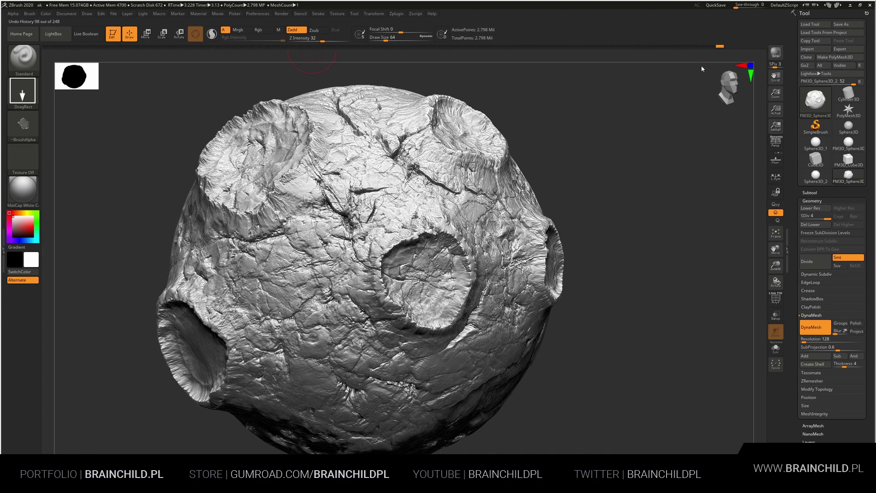
pyautogui.moveTo(720, 46); pyautogui.dragTo(729, 43)
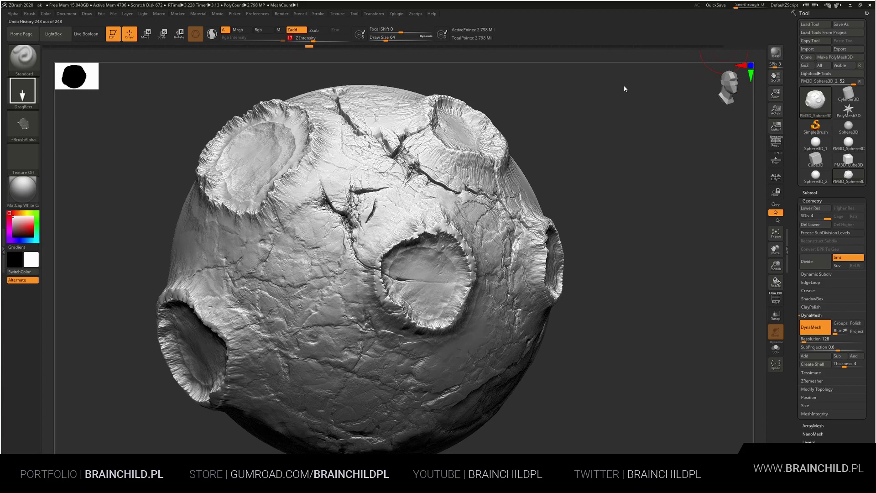
# Step through undo history and keep the stroke on the lower-left hole rim
pyautogui.click(719, 46)
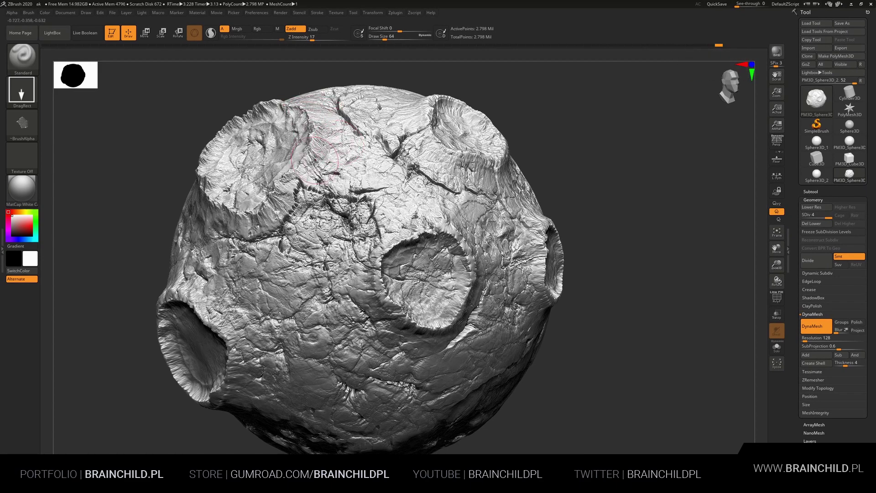
pyautogui.hotkey('ctrl', 'shift', 'z')
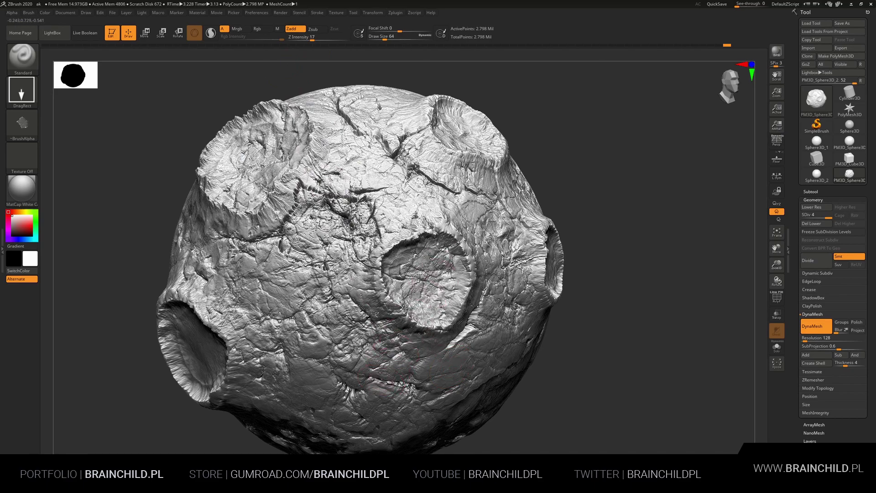
pyautogui.hotkey('ctrl', 'shift', 'z')
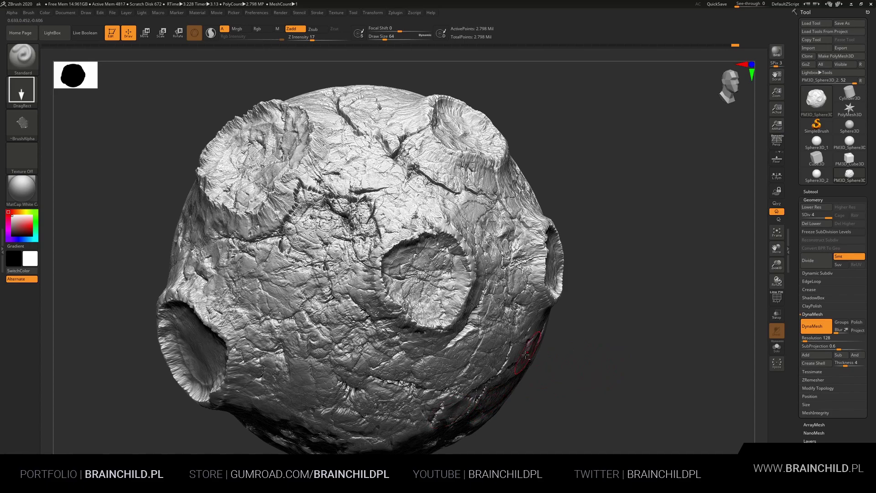
pyautogui.hotkey('ctrl', 'shift', 'z')
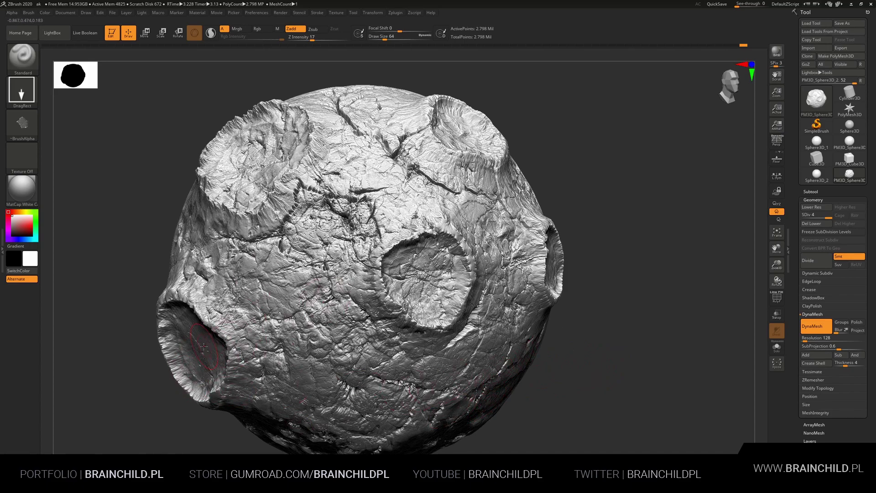
pyautogui.hotkey('ctrl', 'shift', 'z')
pyautogui.hotkey('ctrl', 'z')
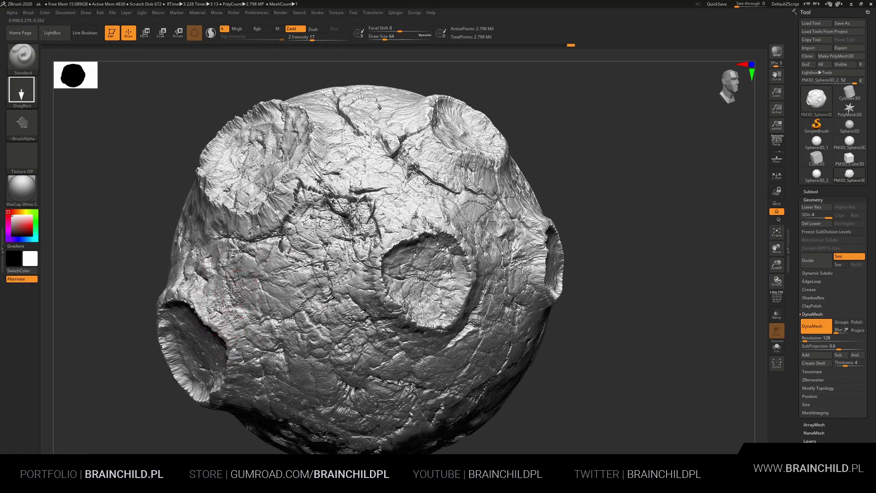
pyautogui.hotkey('ctrl', 'shift', 'z')
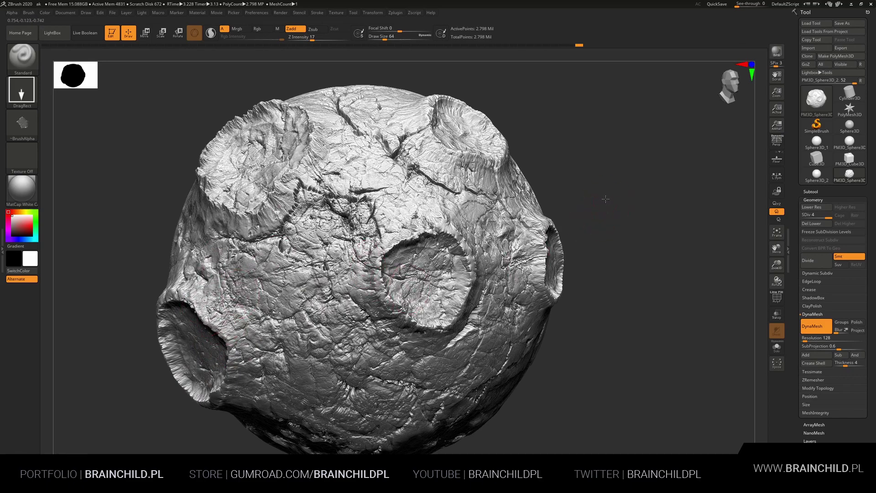
# Orbit the asteroid to a new angle and make a BPR preview render
pyautogui.moveTo(605, 199); pyautogui.dragTo(516, 115)
pyautogui.moveTo(550, 146); pyautogui.dragTo(544, 141)
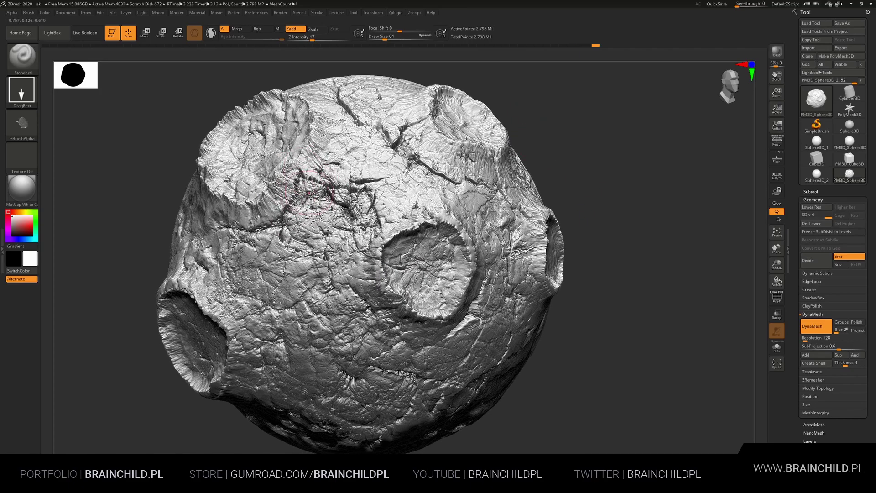
pyautogui.moveTo(571, 188); pyautogui.dragTo(738, 49)
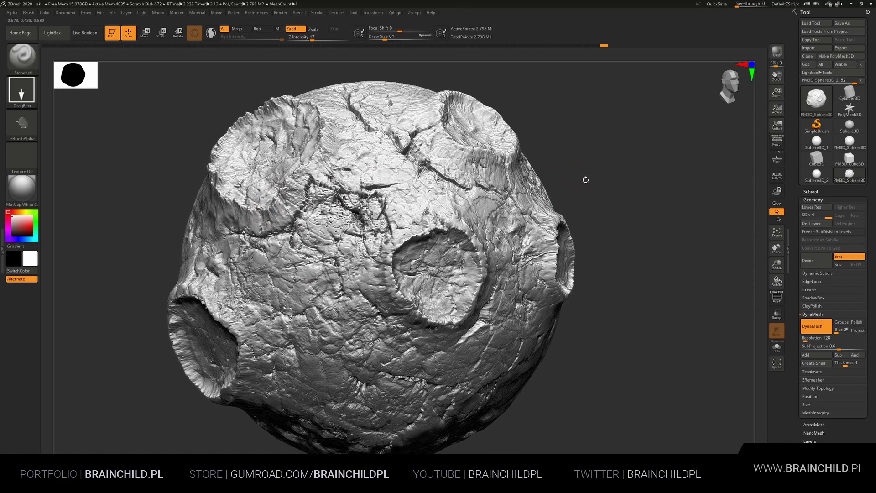
pyautogui.click(774, 53)
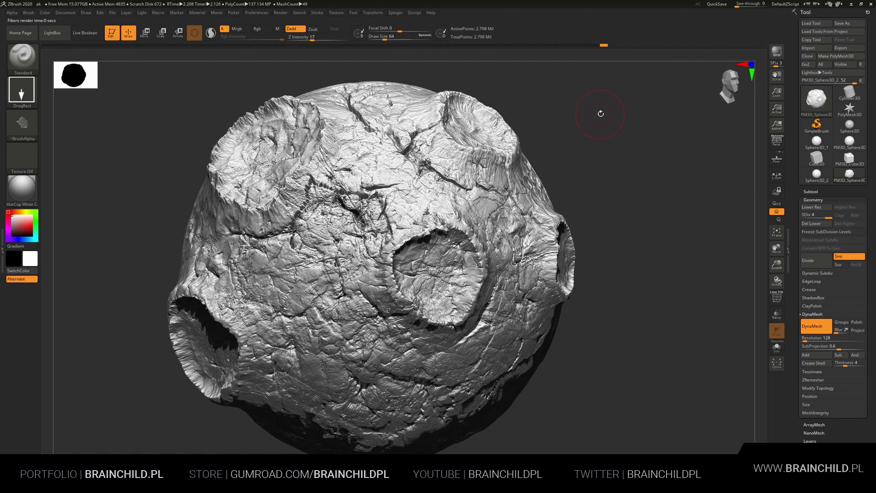
pyautogui.moveTo(601, 113); pyautogui.dragTo(618, 111)
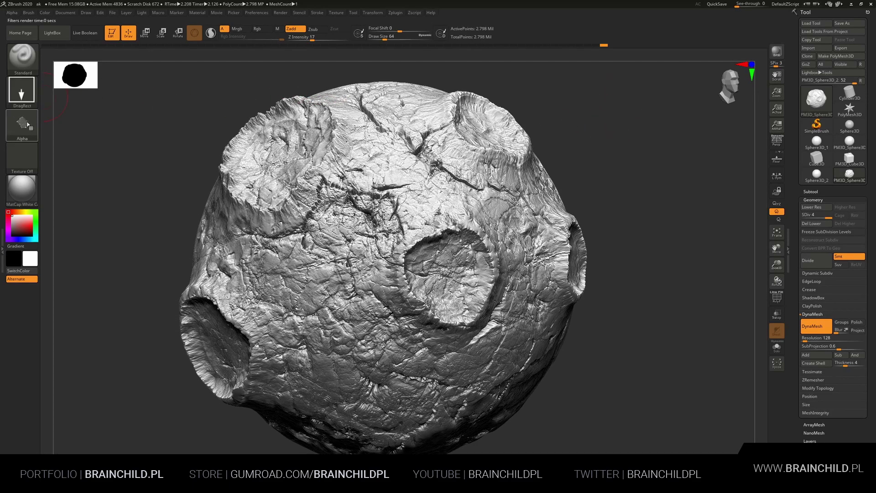
# Load a Cracks&Holes alpha and stamp four crack patterns across the upper and upper-right sphere
pyautogui.click(28, 125)
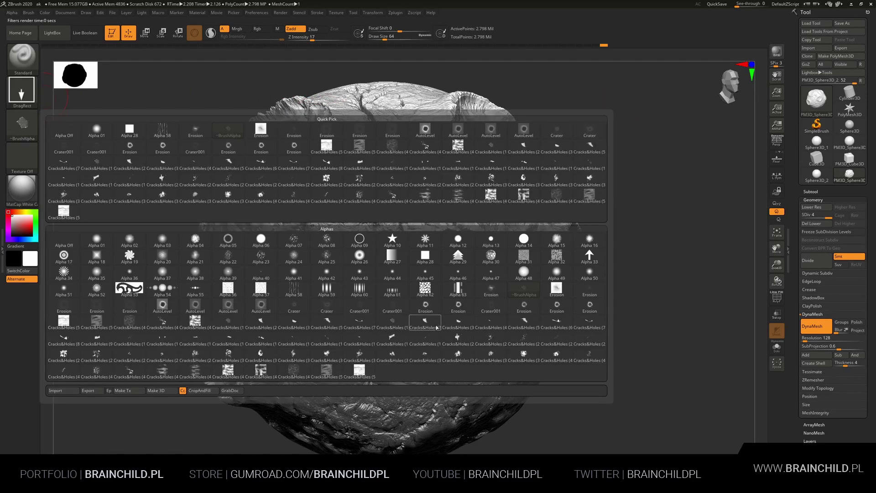
pyautogui.moveTo(260, 129)
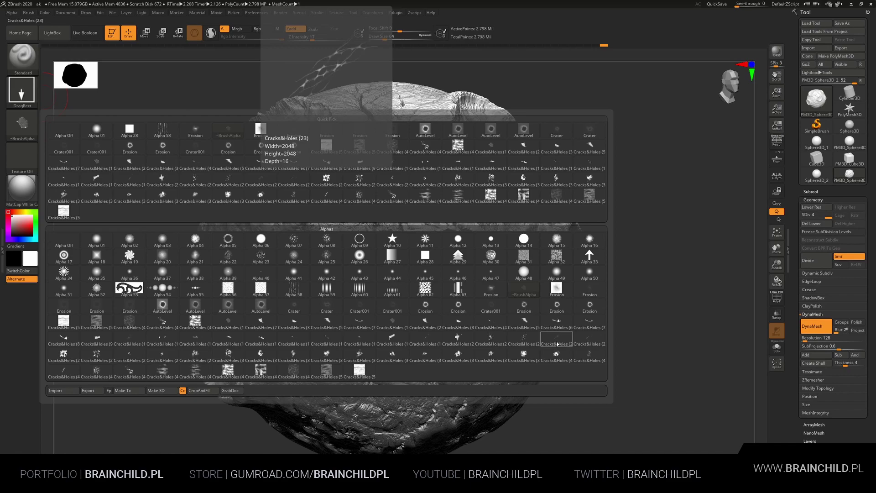
pyautogui.click(557, 344)
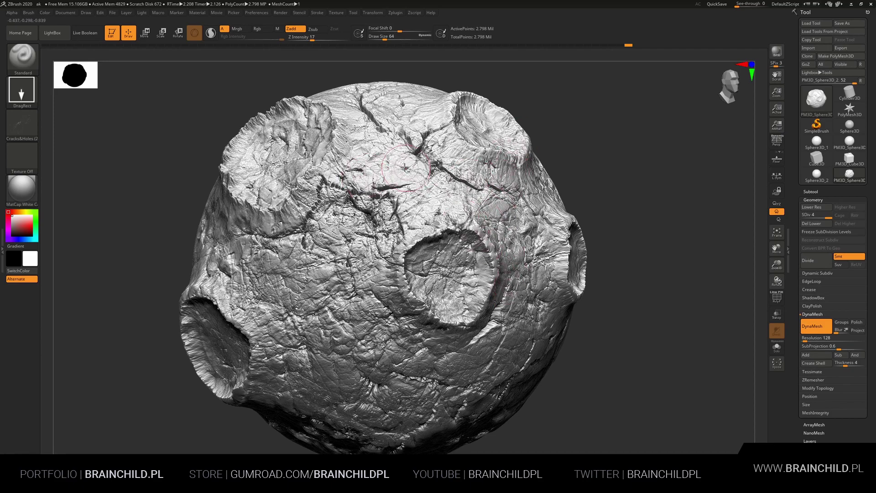
pyautogui.click(22, 124)
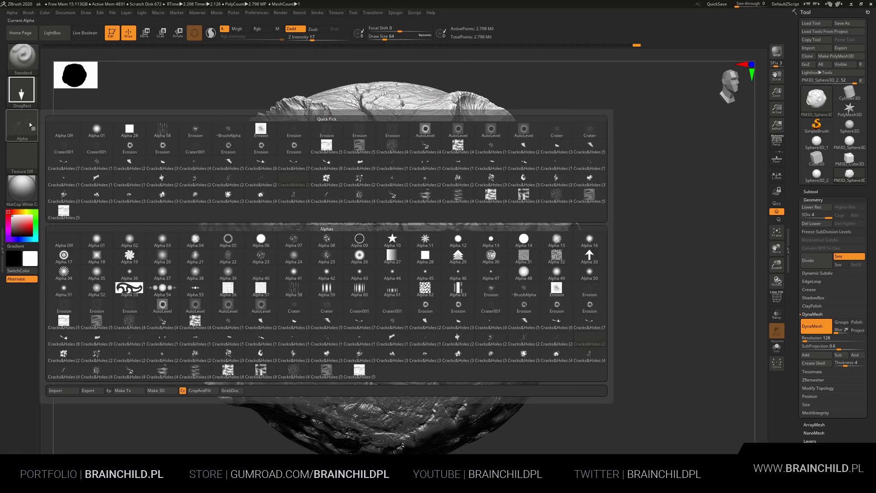
pyautogui.click(386, 361)
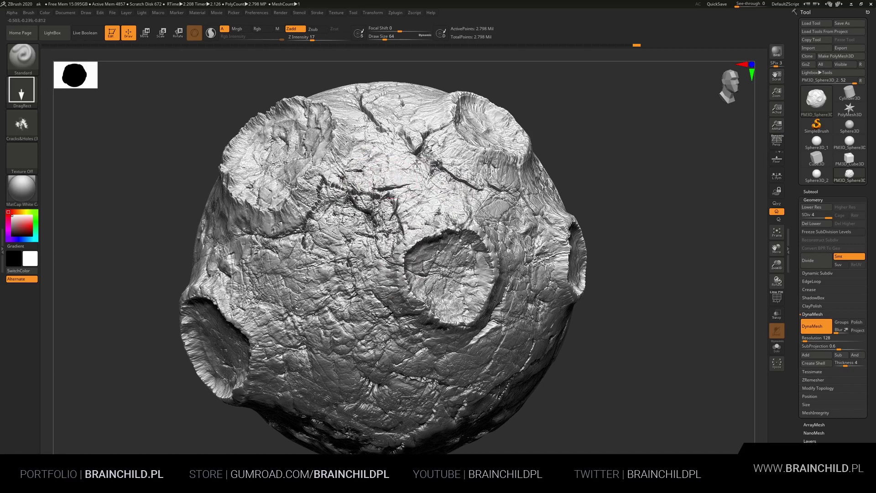
pyautogui.moveTo(408, 172); pyautogui.dragTo(340, 208)
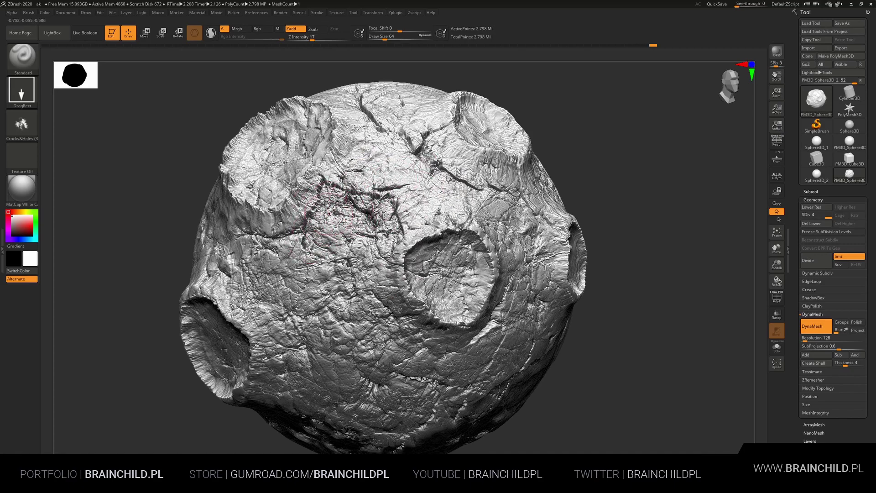
pyautogui.moveTo(326, 228)
pyautogui.mouseDown()
pyautogui.moveTo(393, 167)
pyautogui.moveTo(457, 151)
pyautogui.mouseUp()
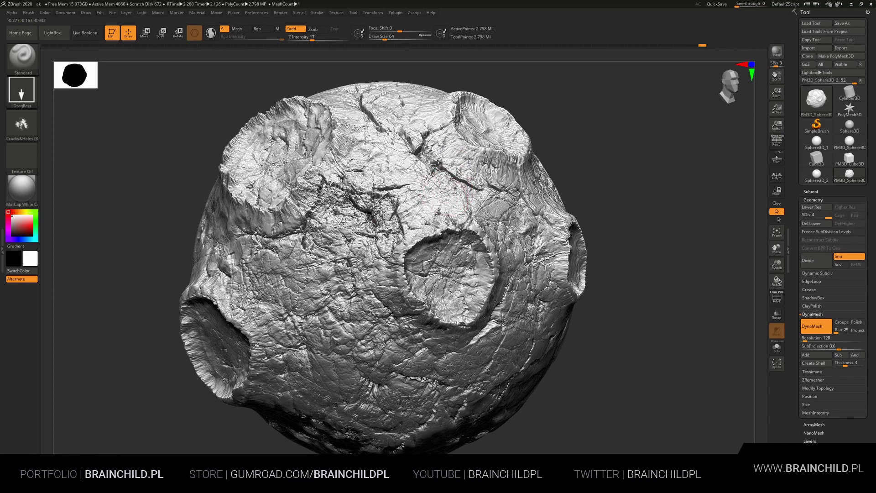
pyautogui.moveTo(446, 196); pyautogui.dragTo(468, 162)
pyautogui.moveTo(475, 205); pyautogui.dragTo(521, 147)
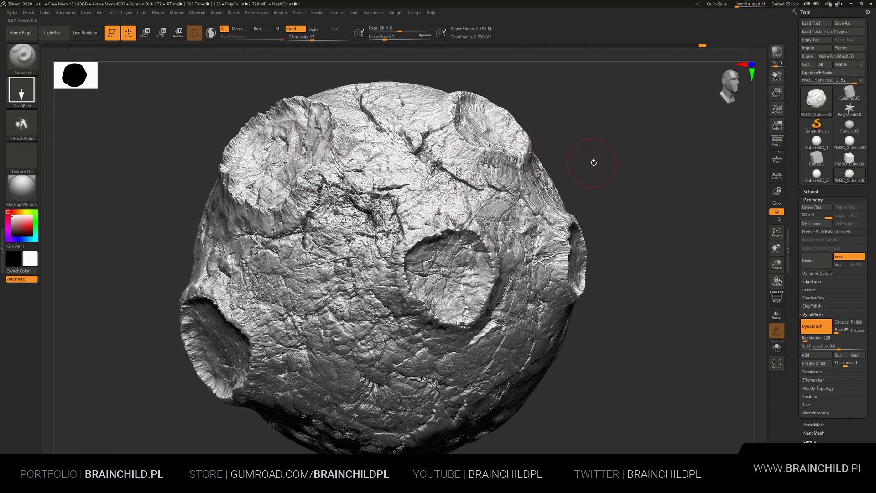
pyautogui.moveTo(594, 165); pyautogui.dragTo(589, 149)
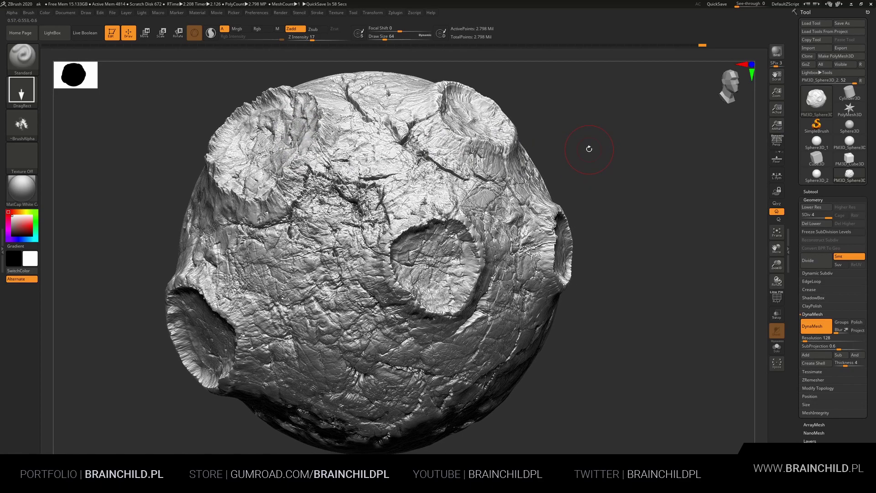
pyautogui.moveTo(557, 149); pyautogui.dragTo(611, 163)
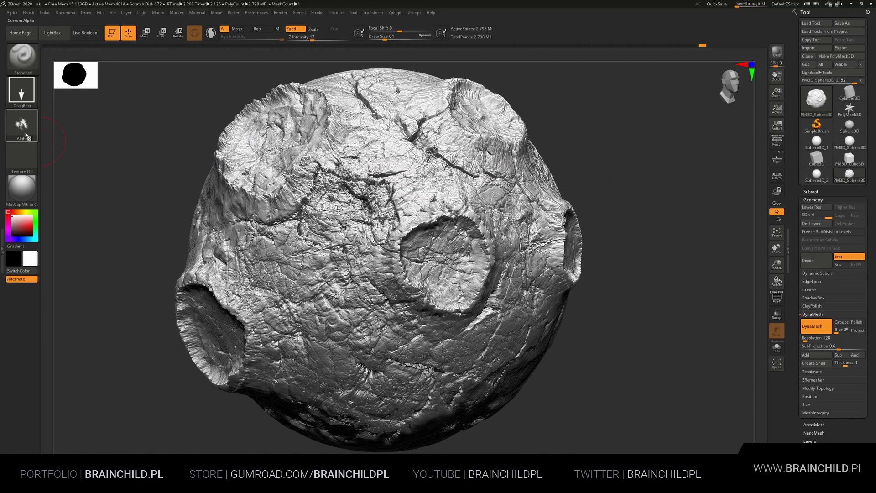
# Smooth a rock patch on the upper middle, then undo the oversized smoothing
pyautogui.click(22, 123)
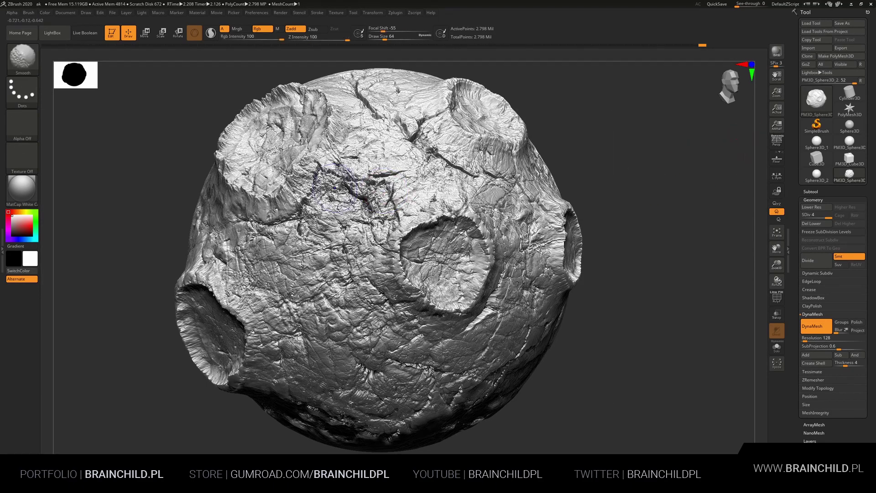
pyautogui.moveTo(310, 187)
pyautogui.keyDown('shift'); pyautogui.mouseDown()
pyautogui.moveTo(378, 198)
pyautogui.moveTo(340, 200)
pyautogui.moveTo(360, 185)
pyautogui.moveTo(349, 209)
pyautogui.moveTo(329, 185)
pyautogui.mouseUp(); pyautogui.keyUp('shift')
pyautogui.hotkey('ctrl', 'z')
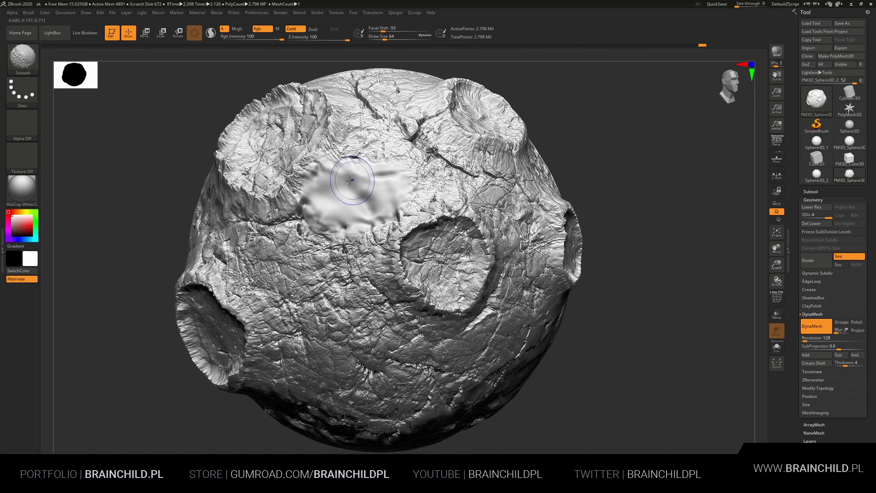
# Smooth the upper patch further and stamp Cracks&Holes (22) crack strokes across it
pyautogui.click(22, 123)
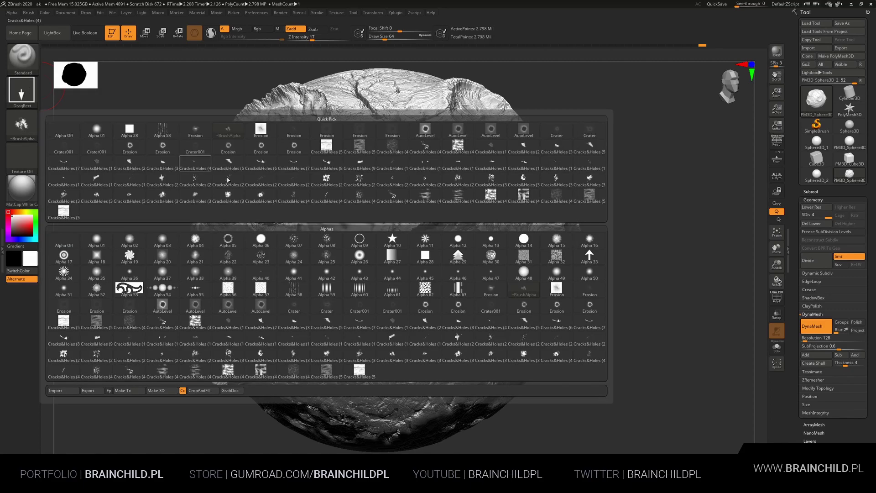
pyautogui.click(405, 342)
pyautogui.keyDown('shift'); pyautogui.moveTo(342, 201); pyautogui.dragTo(329, 185); pyautogui.keyUp('shift')
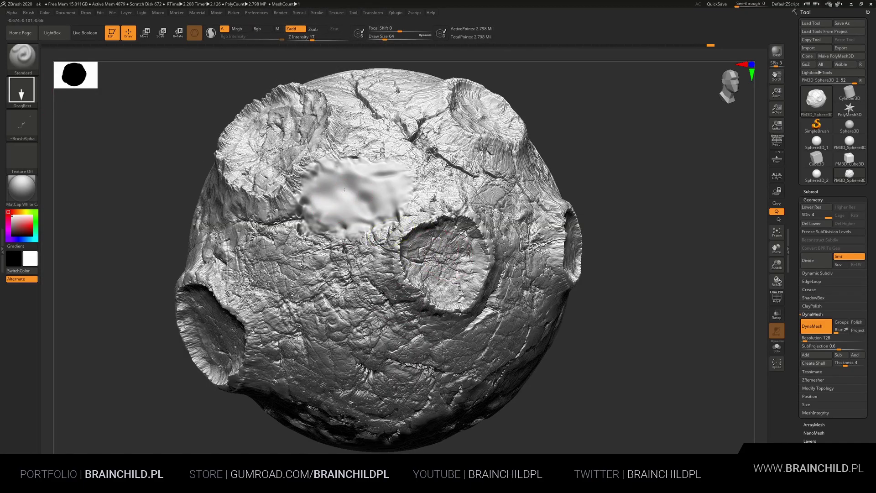
pyautogui.click(22, 124)
pyautogui.moveTo(524, 339)
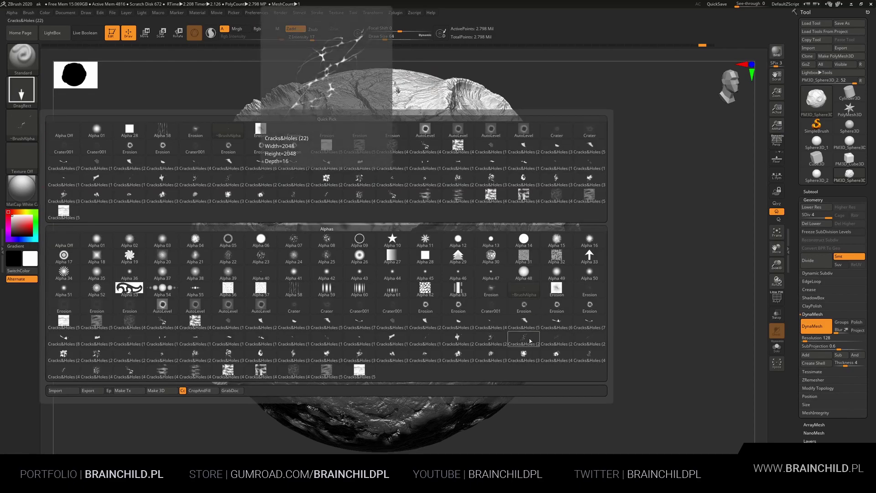
pyautogui.click(531, 341)
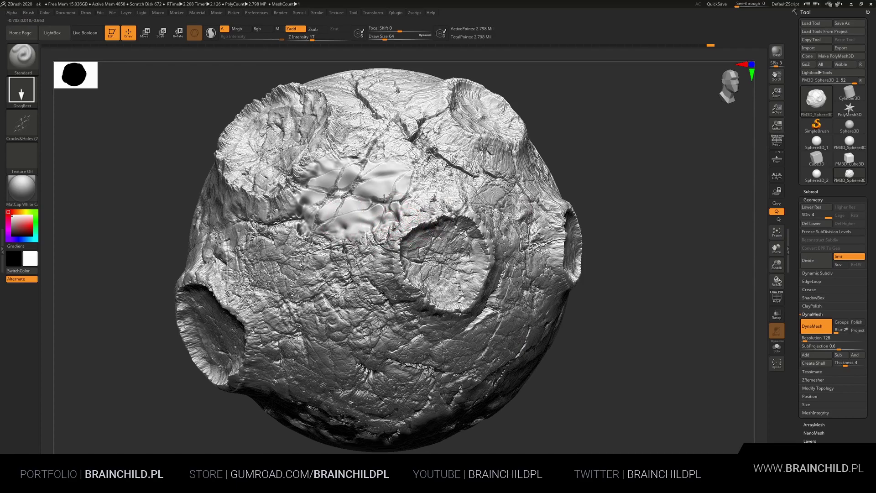
pyautogui.moveTo(375, 174); pyautogui.dragTo(315, 228)
# Switch to another Cracks&Holes alpha and stamp several crack details across the smooth patch
pyautogui.click(22, 123)
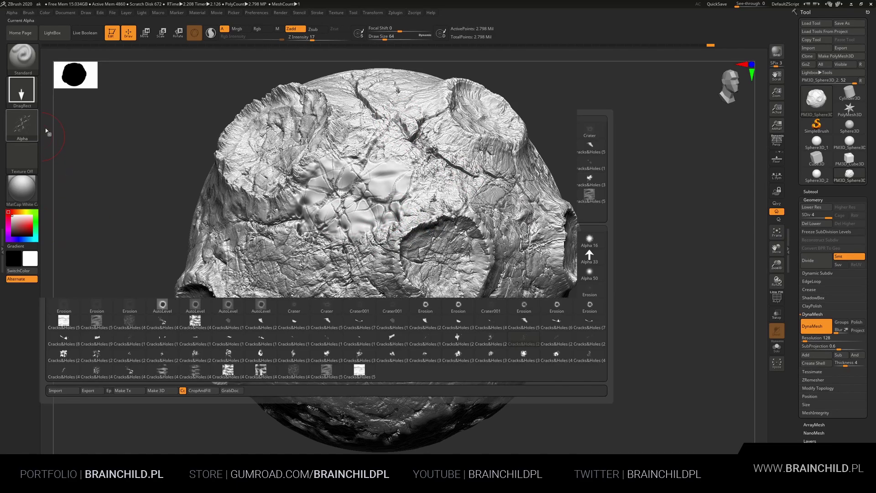
pyautogui.click(556, 356)
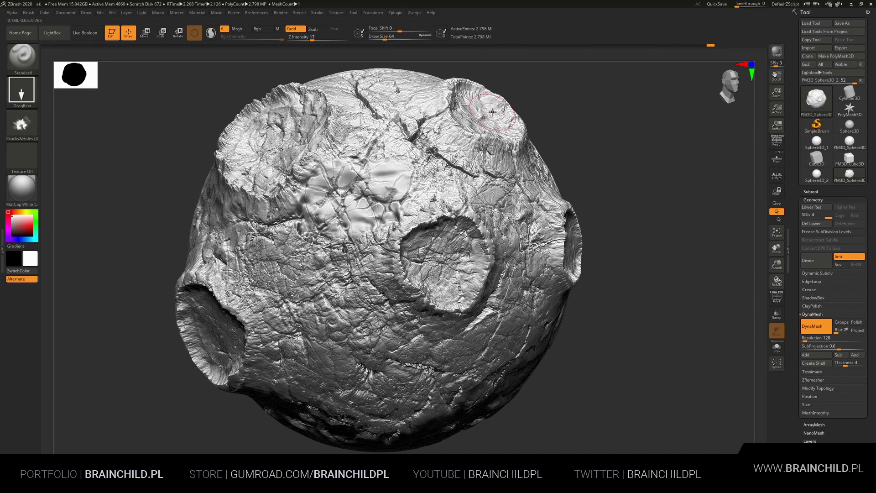
pyautogui.hotkey('ctrl', 'z')
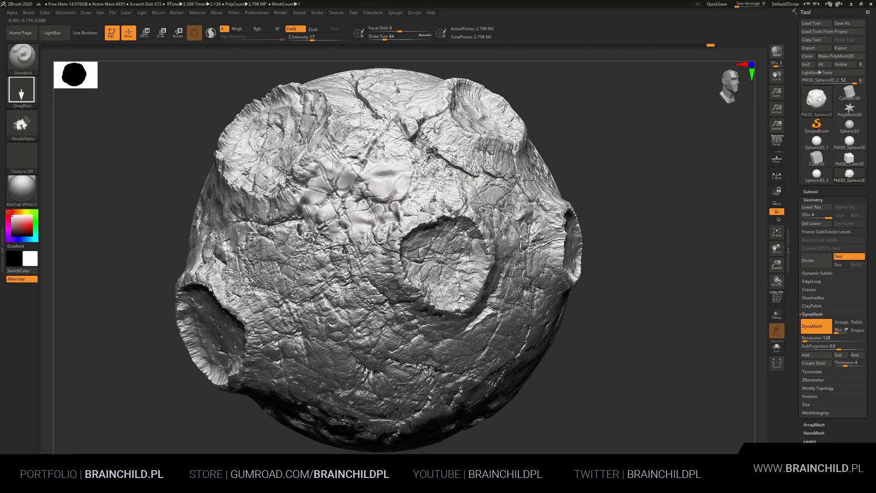
pyautogui.moveTo(363, 206); pyautogui.dragTo(397, 183)
pyautogui.moveTo(352, 231); pyautogui.dragTo(383, 206)
pyautogui.moveTo(319, 192)
pyautogui.mouseDown()
pyautogui.moveTo(347, 173)
pyautogui.moveTo(408, 185)
pyautogui.mouseUp()
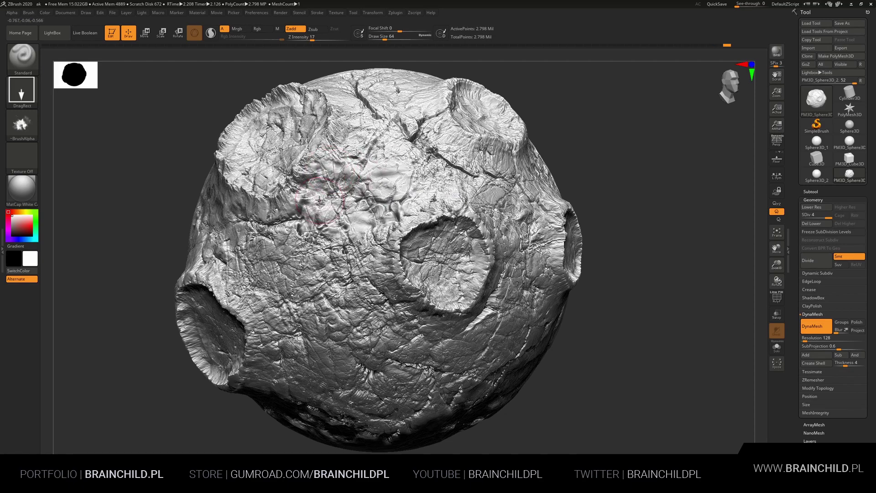
pyautogui.moveTo(384, 180); pyautogui.dragTo(351, 242)
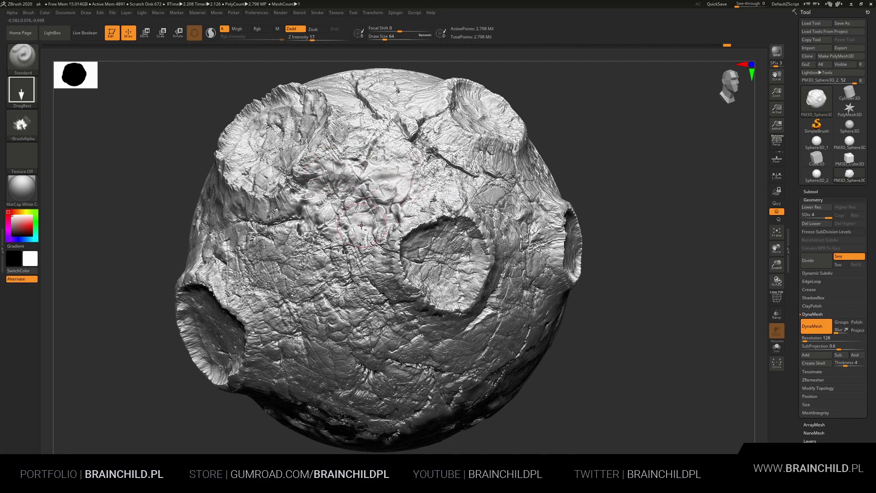
# Restamp the upper-middle patch, undo the extras, and lay two detail stamps on the upper-left
pyautogui.moveTo(383, 183); pyautogui.dragTo(351, 228)
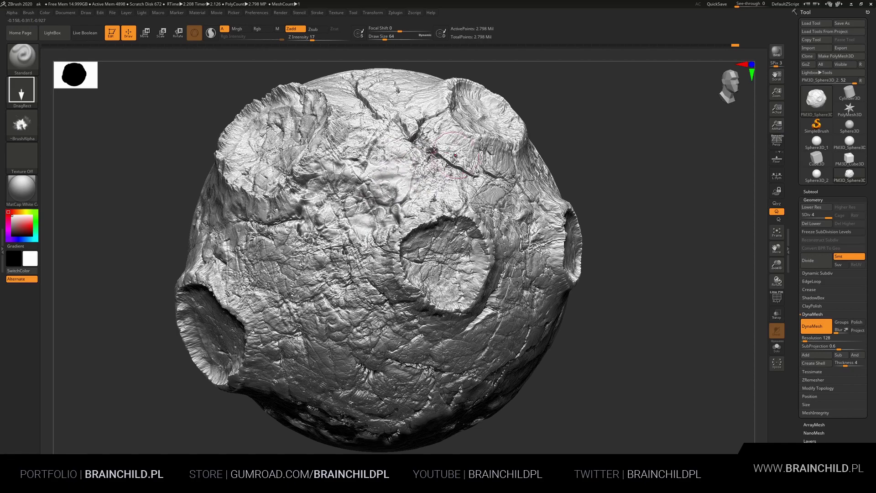
pyautogui.moveTo(372, 190); pyautogui.dragTo(356, 224)
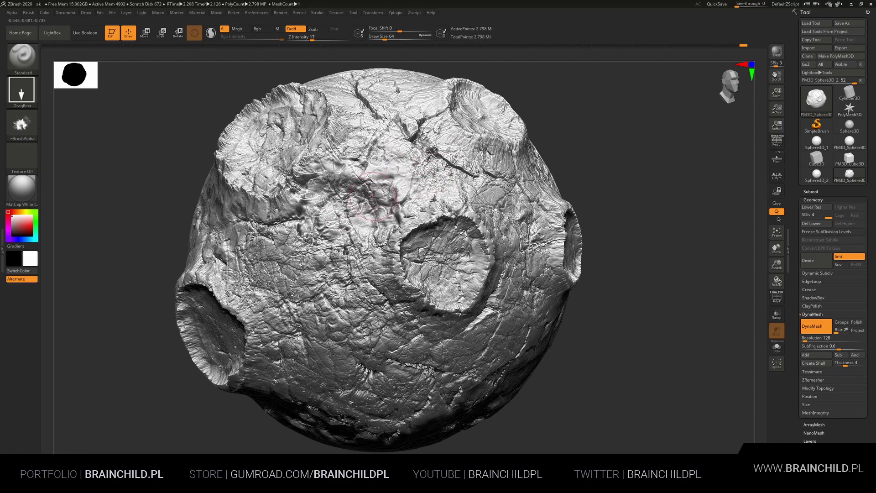
pyautogui.moveTo(371, 188); pyautogui.dragTo(367, 219)
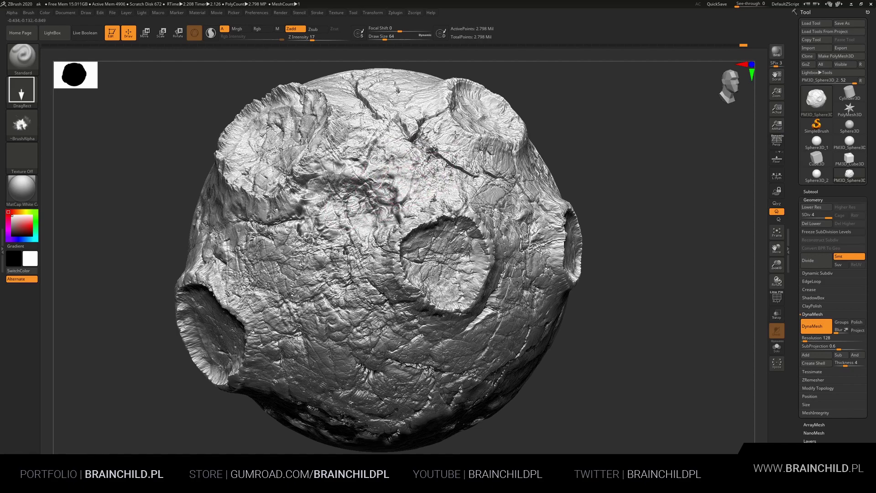
pyautogui.moveTo(392, 179); pyautogui.dragTo(338, 182)
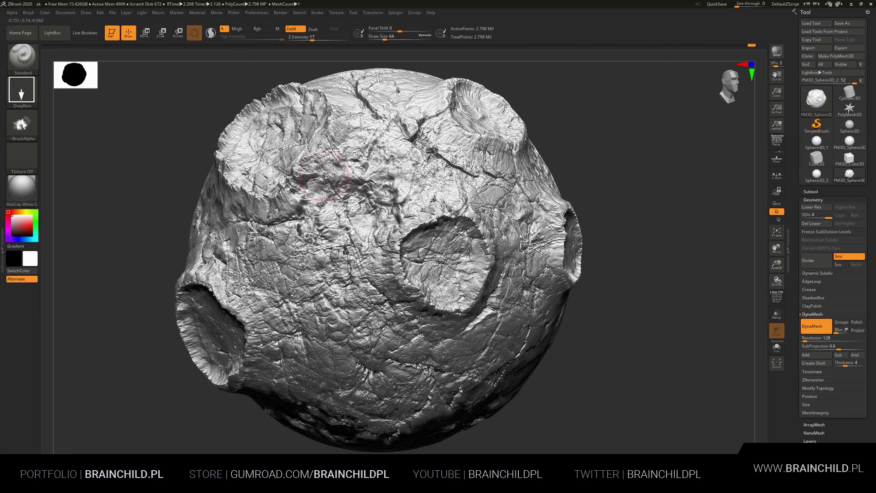
pyautogui.hotkey('ctrl', 'z')
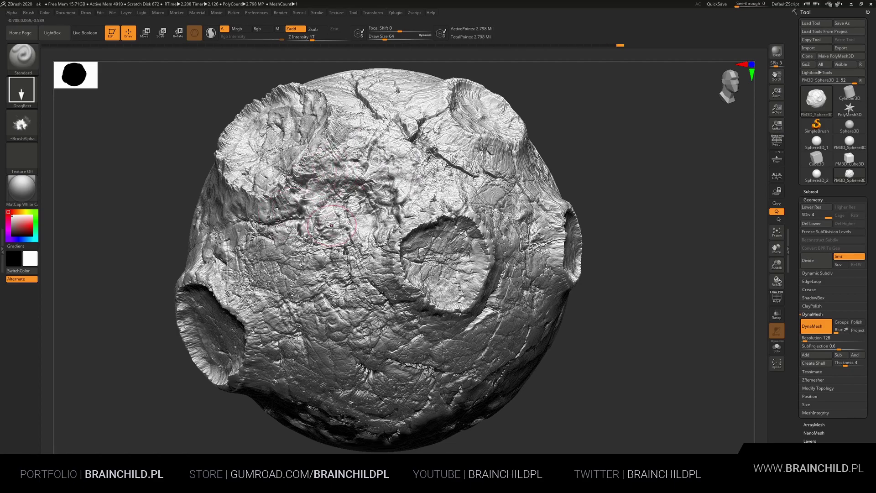
pyautogui.moveTo(317, 247); pyautogui.dragTo(308, 222)
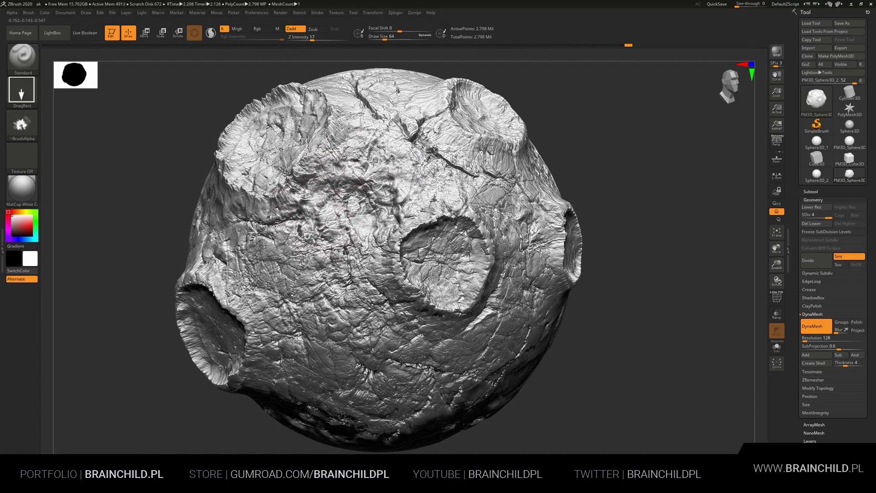
pyautogui.moveTo(320, 192); pyautogui.dragTo(406, 183)
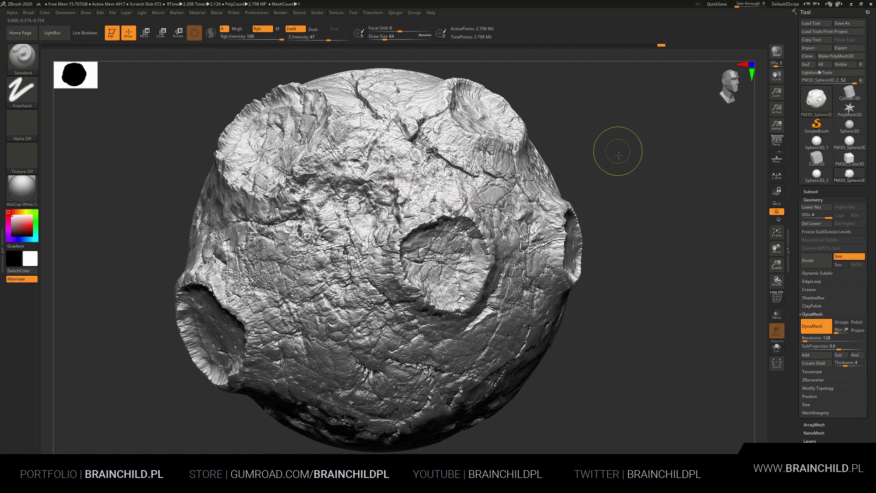
# Stamp more rock detail on the front and lower-right surface, then smooth part of it
pyautogui.moveTo(618, 148)
pyautogui.keyDown('ctrl'); pyautogui.mouseDown(button='right')
pyautogui.moveTo(679, 142)
pyautogui.moveTo(565, 133)
pyautogui.mouseUp(button='right'); pyautogui.keyUp('ctrl')
pyautogui.moveTo(661, 164)
pyautogui.keyDown('ctrl'); pyautogui.mouseDown(button='right')
pyautogui.moveTo(707, 190)
pyautogui.moveTo(695, 200)
pyautogui.moveTo(703, 220)
pyautogui.moveTo(619, 216)
pyautogui.moveTo(614, 162)
pyautogui.moveTo(636, 193)
pyautogui.moveTo(624, 181)
pyautogui.mouseUp(button='right'); pyautogui.keyUp('ctrl')
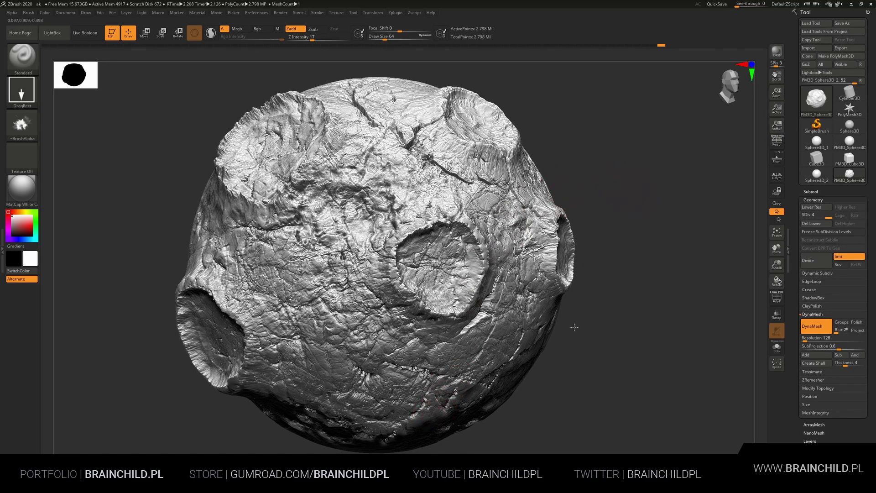
pyautogui.moveTo(574, 327); pyautogui.dragTo(576, 334, button='right')
pyautogui.moveTo(514, 325); pyautogui.dragTo(636, 237)
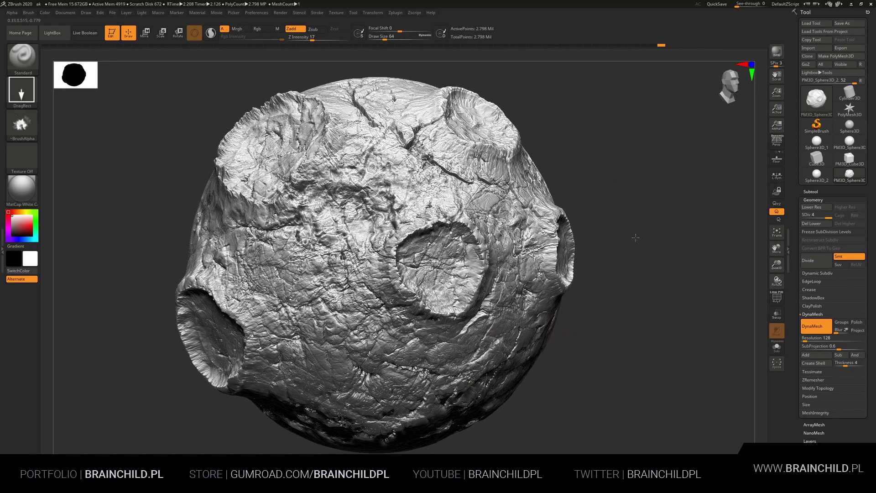
pyautogui.moveTo(514, 246); pyautogui.dragTo(527, 343)
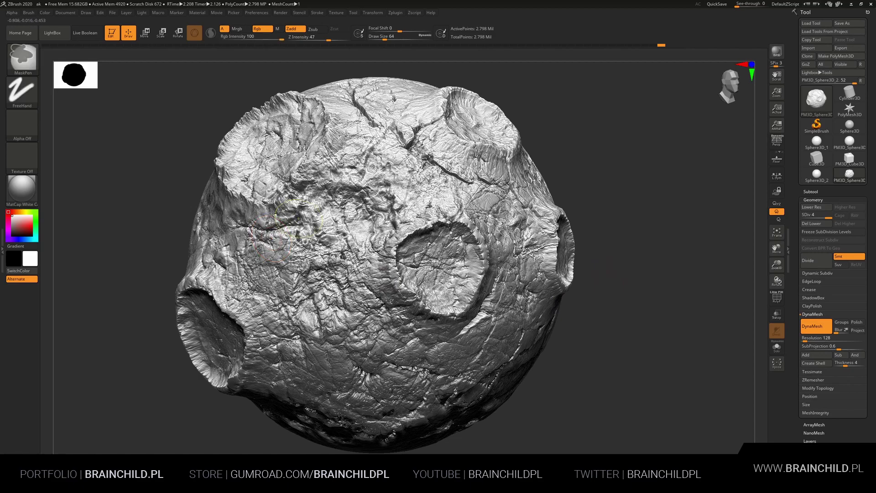
pyautogui.keyDown('shift'); pyautogui.moveTo(271, 238); pyautogui.dragTo(285, 265); pyautogui.keyUp('shift')
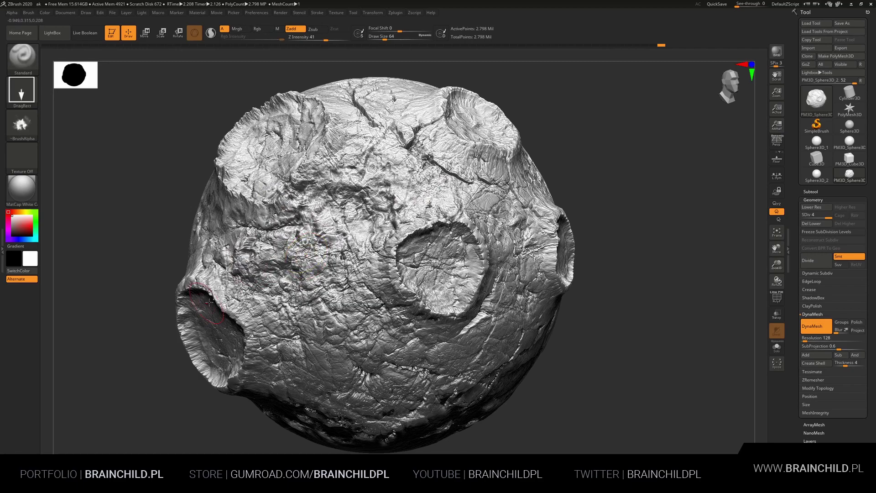
# Mask the upper surface, stamp new detail there, then clear the mask and show the alpha library
pyautogui.press('ctrl')
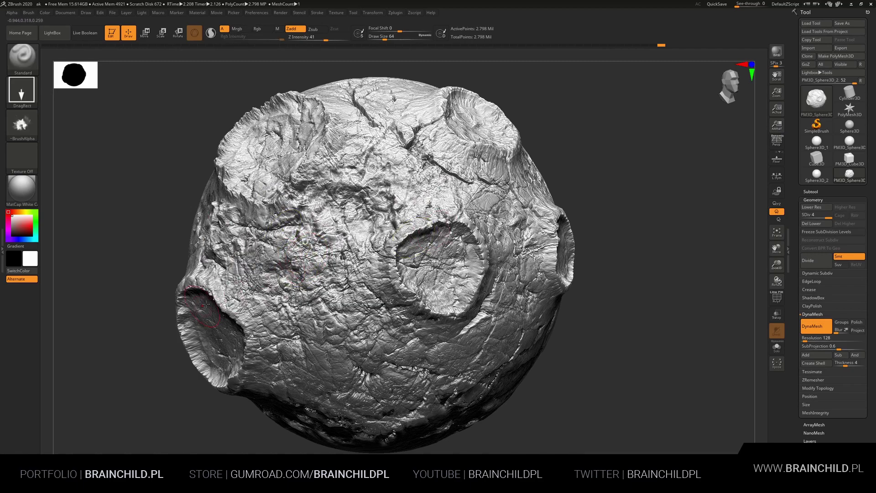
pyautogui.press('ctrl')
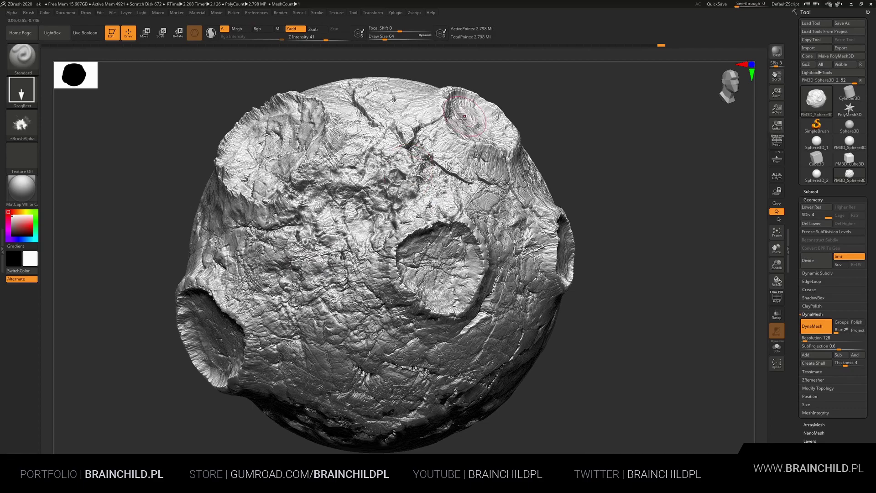
pyautogui.press('ctrl')
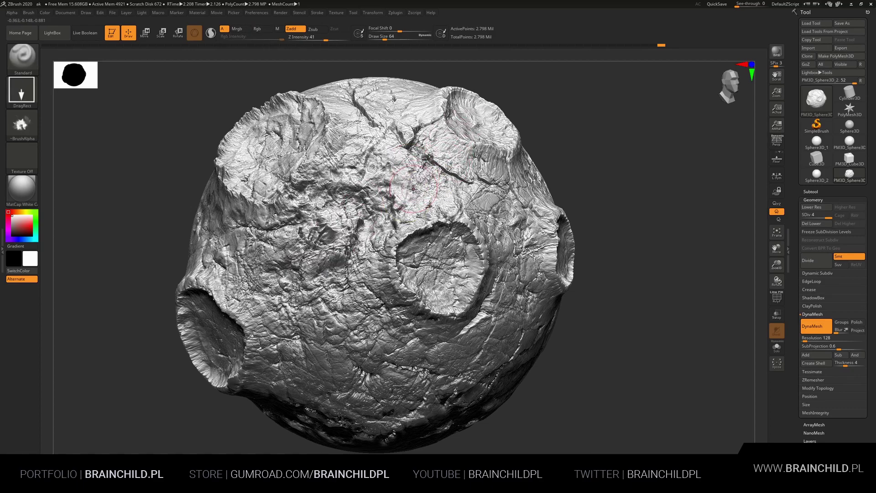
pyautogui.press('ctrl')
pyautogui.moveTo(345, 231)
pyautogui.mouseDown()
pyautogui.moveTo(271, 284)
pyautogui.moveTo(402, 183)
pyautogui.mouseUp()
pyautogui.press('ctrl')
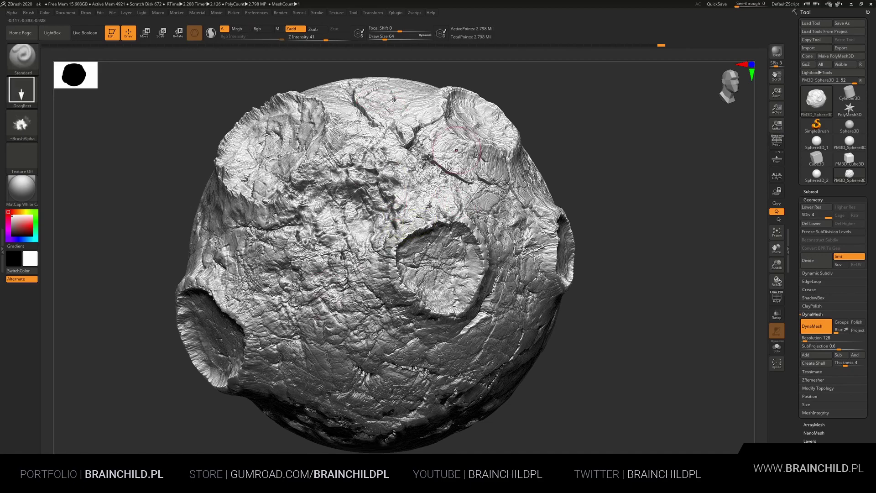
pyautogui.keyDown('ctrl'); pyautogui.click(91, 119); pyautogui.keyUp('ctrl')
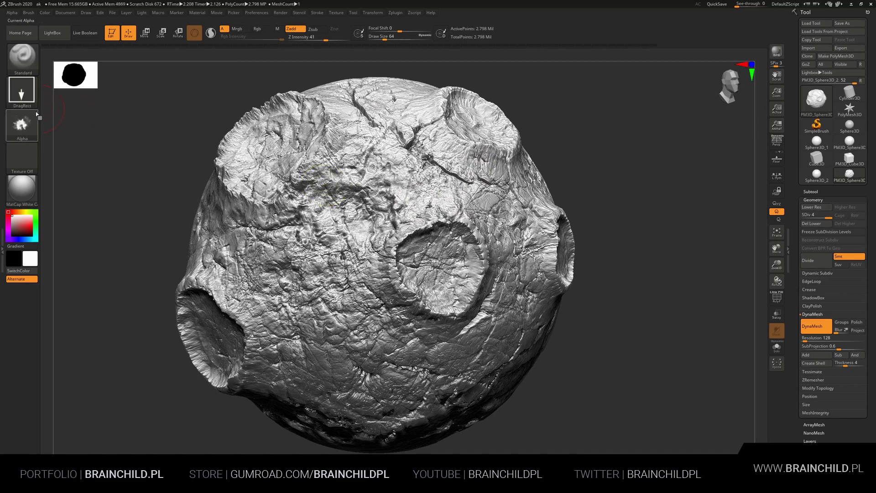
pyautogui.click(20, 125)
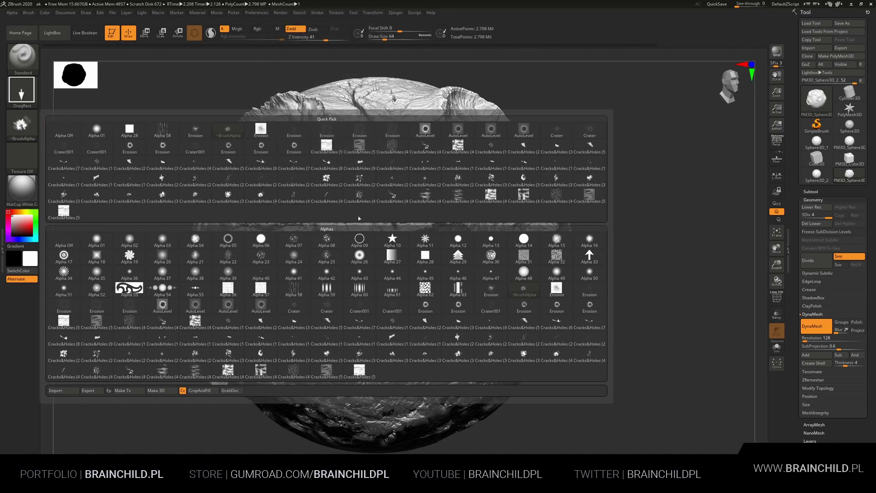
# Switch to TrimDynamic and plane a flat patch across the upper surface, with Shift held to smooth
pyautogui.click(37, 53)
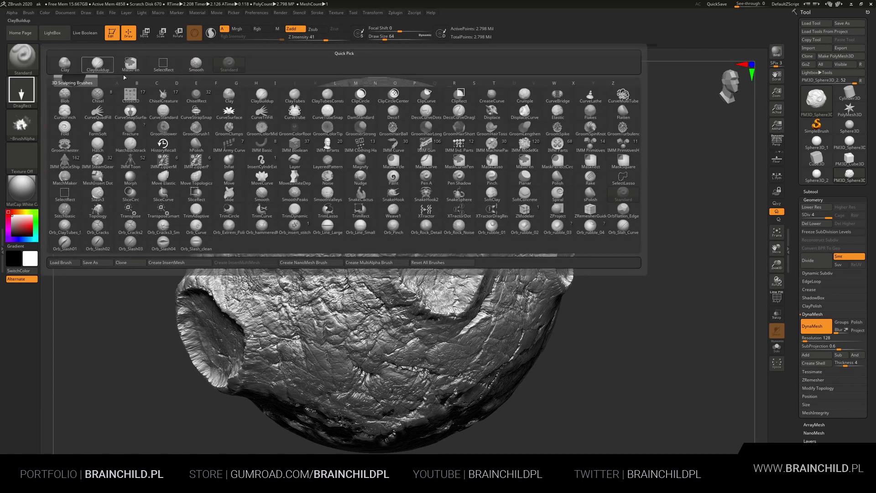
pyautogui.press('t')
pyautogui.press('d')
pyautogui.moveTo(379, 200)
pyautogui.mouseDown()
pyautogui.moveTo(366, 194)
pyautogui.moveTo(376, 185)
pyautogui.moveTo(376, 219)
pyautogui.moveTo(334, 227)
pyautogui.moveTo(356, 187)
pyautogui.moveTo(320, 169)
pyautogui.moveTo(365, 150)
pyautogui.moveTo(392, 219)
pyautogui.moveTo(388, 183)
pyautogui.moveTo(402, 137)
pyautogui.moveTo(429, 163)
pyautogui.moveTo(470, 169)
pyautogui.moveTo(491, 187)
pyautogui.mouseUp()
pyautogui.press('shift')
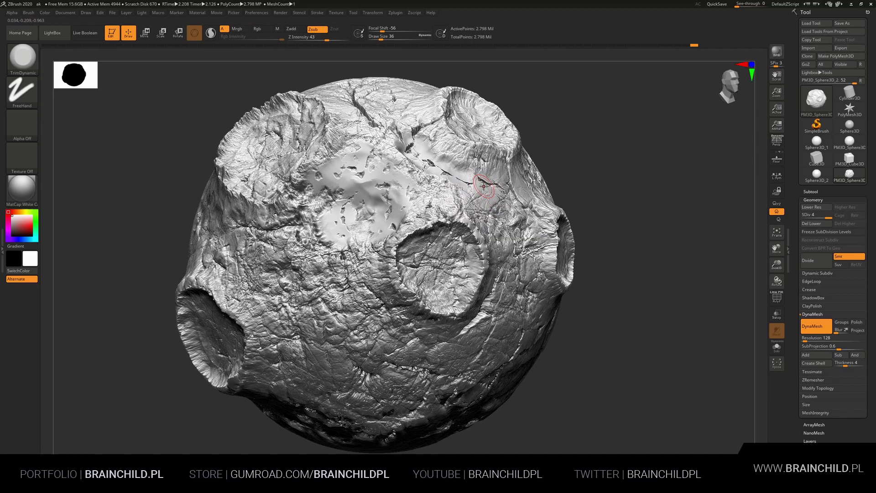
pyautogui.press('shift')
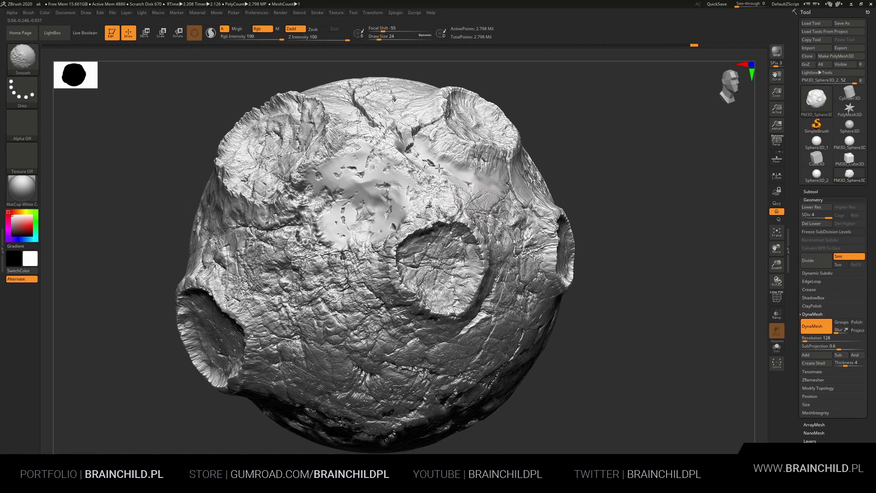
# Smooth the surface along the upper-right crack and just right of the trimmed patch
pyautogui.keyDown('shift'); pyautogui.moveTo(414, 134); pyautogui.dragTo(374, 123); pyautogui.keyUp('shift')
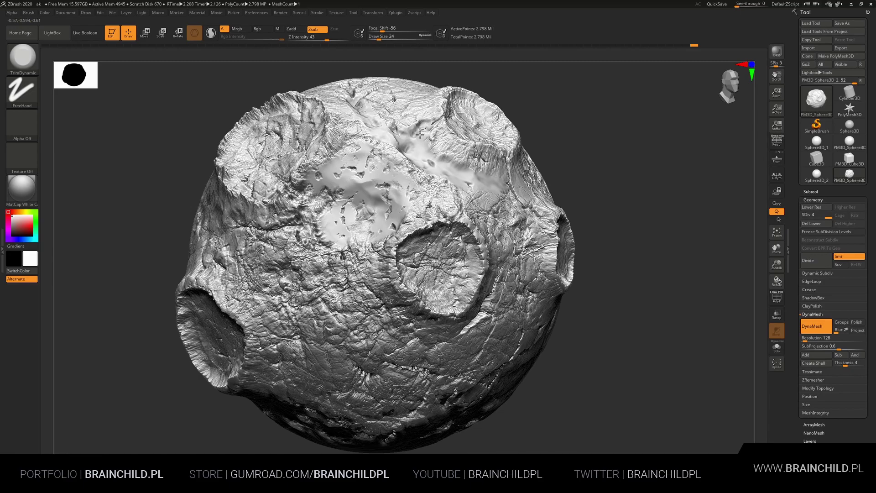
pyautogui.press('shift')
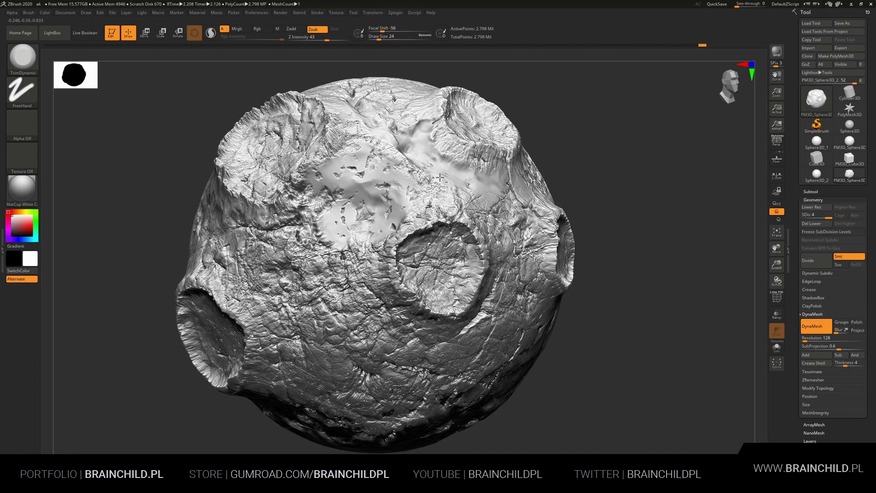
pyautogui.moveTo(433, 179); pyautogui.dragTo(401, 149)
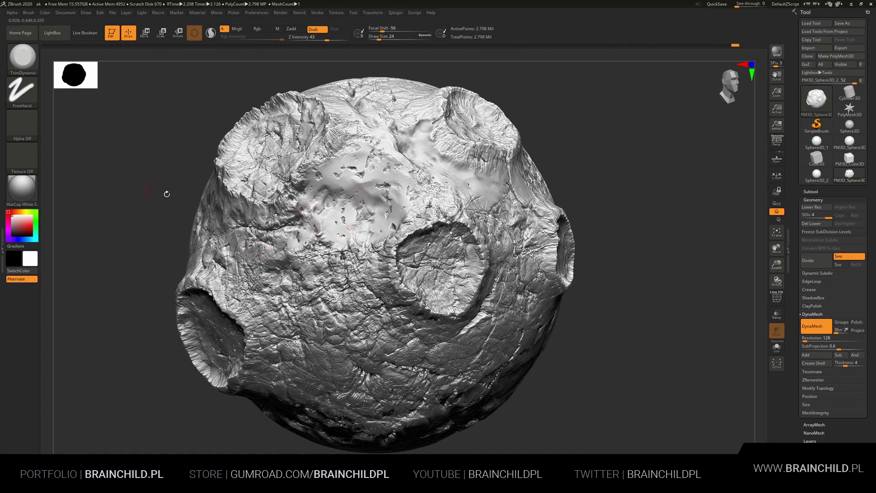
# Choose the Alpha 01 stamp from the alpha library
pyautogui.click(38, 144)
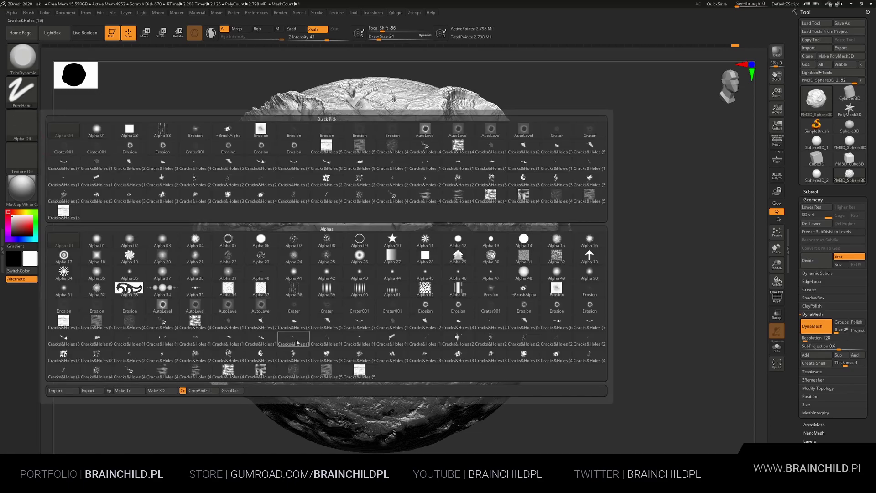
pyautogui.click(22, 124)
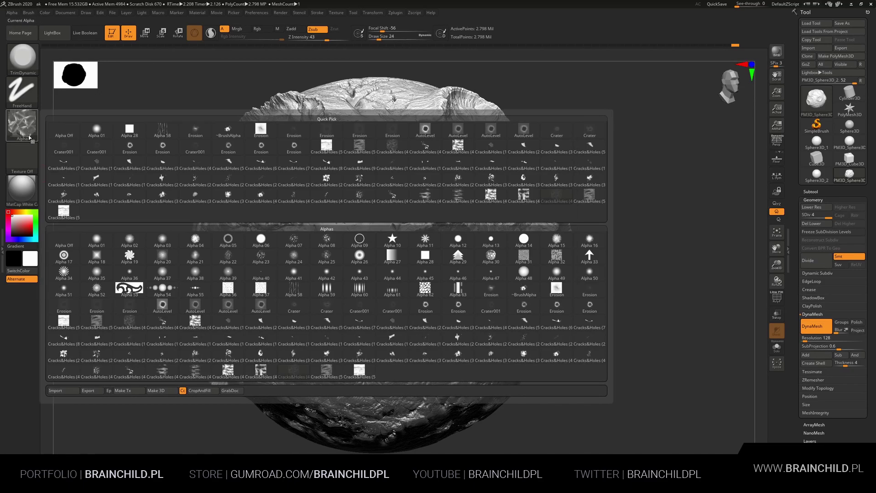
pyautogui.click(92, 134)
# Switch to the Standard brush and rotate the asteroid to another side
pyautogui.click(29, 62)
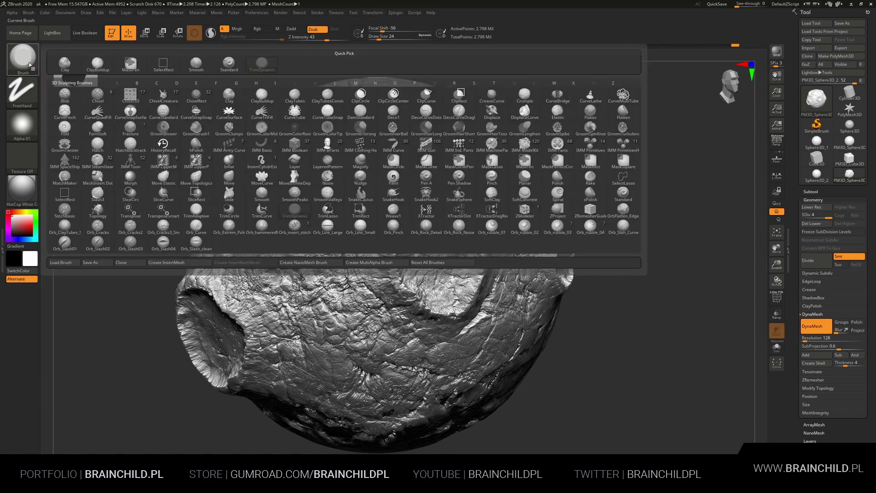
pyautogui.click(222, 67)
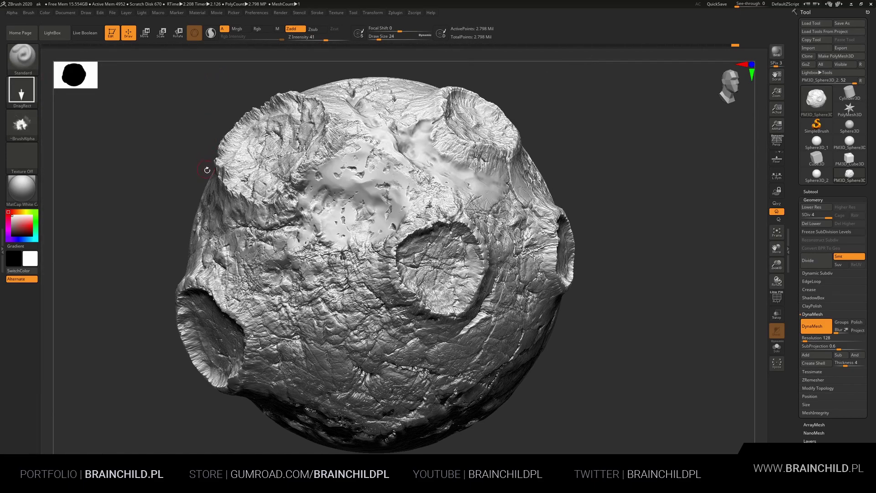
pyautogui.moveTo(80, 160)
pyautogui.mouseDown()
pyautogui.moveTo(196, 273)
pyautogui.moveTo(247, 289)
pyautogui.moveTo(376, 127)
pyautogui.moveTo(577, 199)
pyautogui.moveTo(593, 143)
pyautogui.moveTo(579, 156)
pyautogui.moveTo(579, 192)
pyautogui.moveTo(586, 182)
pyautogui.moveTo(573, 177)
pyautogui.moveTo(587, 168)
pyautogui.mouseUp()
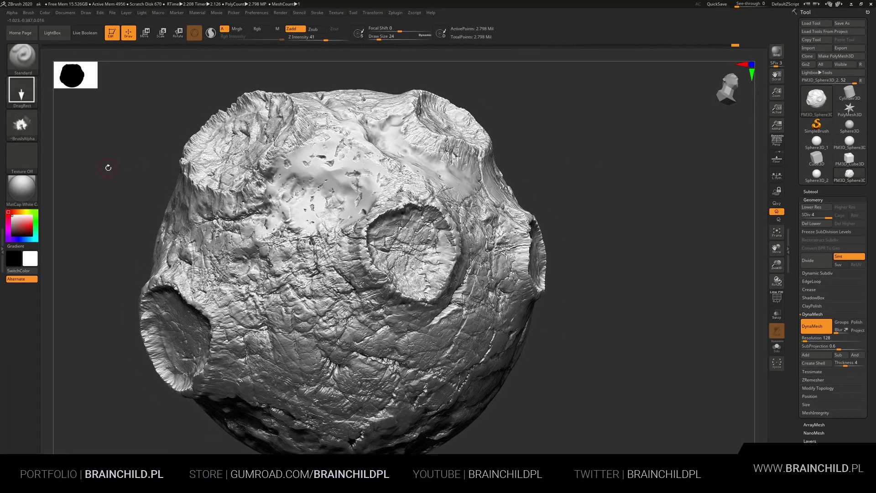
# Pick a Cracks&Holes crack alpha and stamp crack relief into the smoothed patch
pyautogui.click(15, 126)
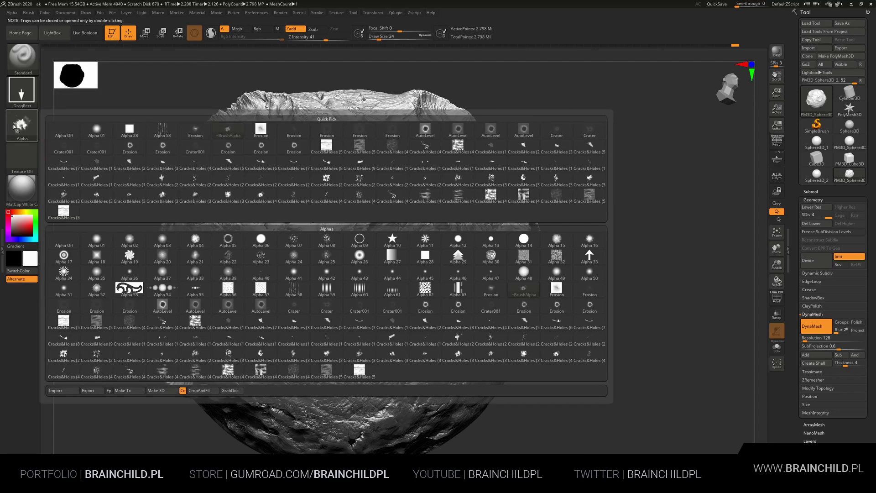
pyautogui.click(327, 338)
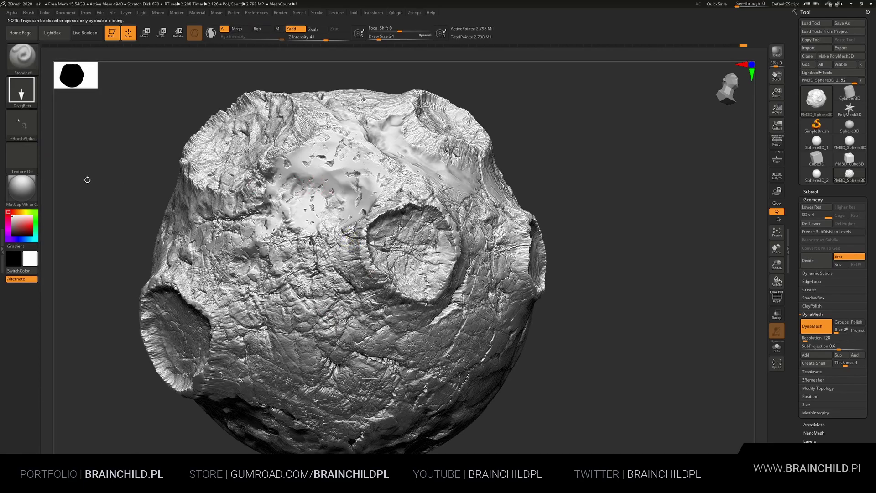
pyautogui.click(22, 124)
pyautogui.click(458, 353)
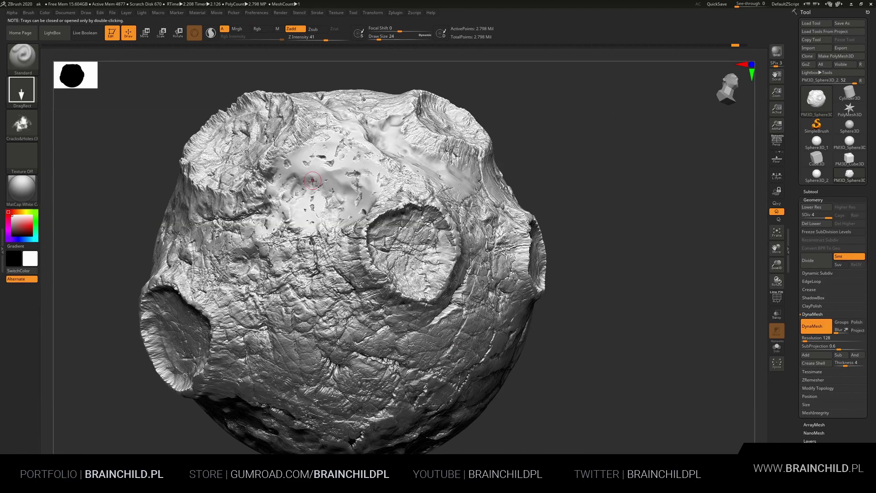
pyautogui.moveTo(326, 185); pyautogui.dragTo(353, 207)
pyautogui.keyDown('ctrl'); pyautogui.click(330, 162); pyautogui.keyUp('ctrl')
pyautogui.moveTo(330, 162)
pyautogui.mouseDown()
pyautogui.moveTo(414, 158)
pyautogui.moveTo(402, 137)
pyautogui.mouseUp()
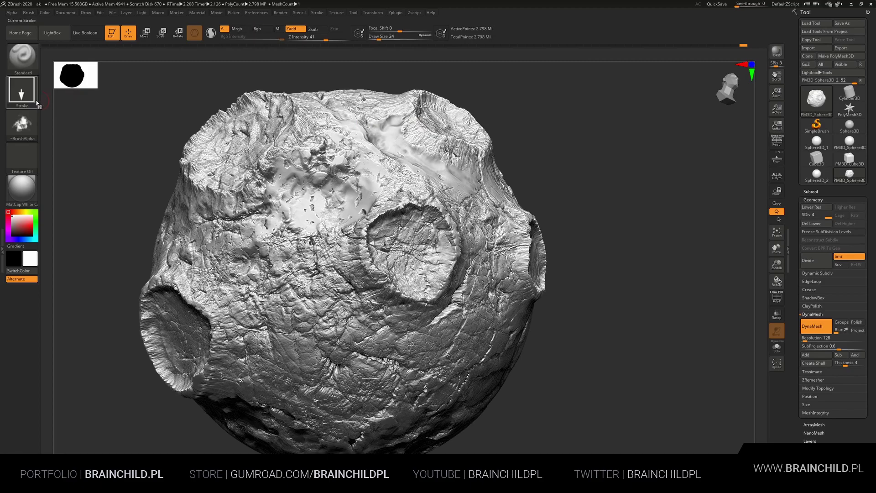
# Lower Z Intensity to 17 and stamp faint crack, crater and erosion detail on the upper right
pyautogui.moveTo(326, 40); pyautogui.dragTo(313, 40)
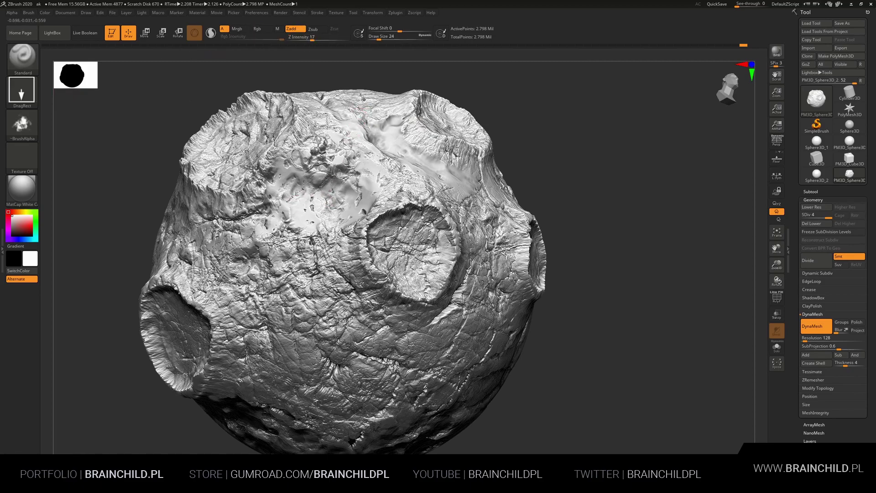
pyautogui.moveTo(286, 188); pyautogui.dragTo(321, 145)
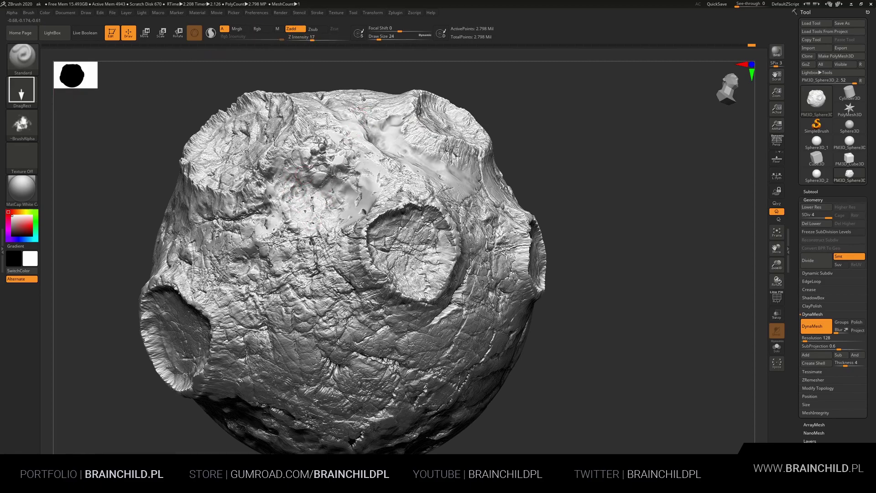
pyautogui.moveTo(349, 184); pyautogui.dragTo(381, 178)
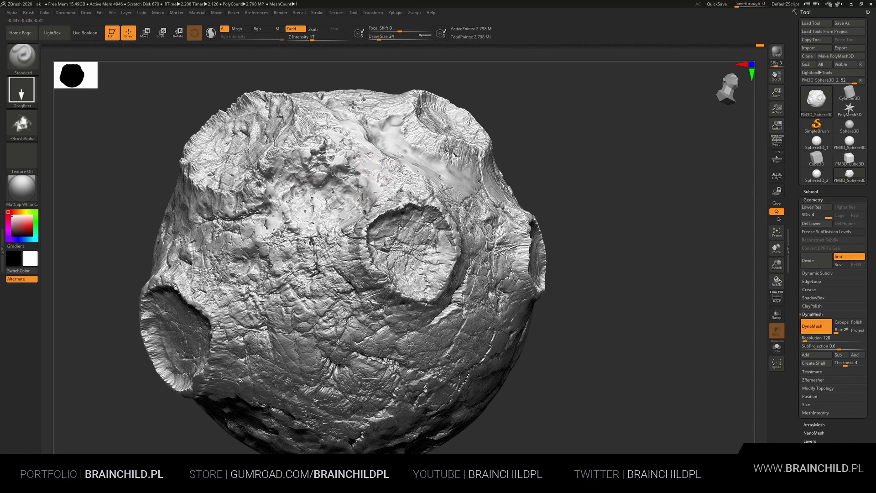
pyautogui.moveTo(353, 104); pyautogui.dragTo(320, 83)
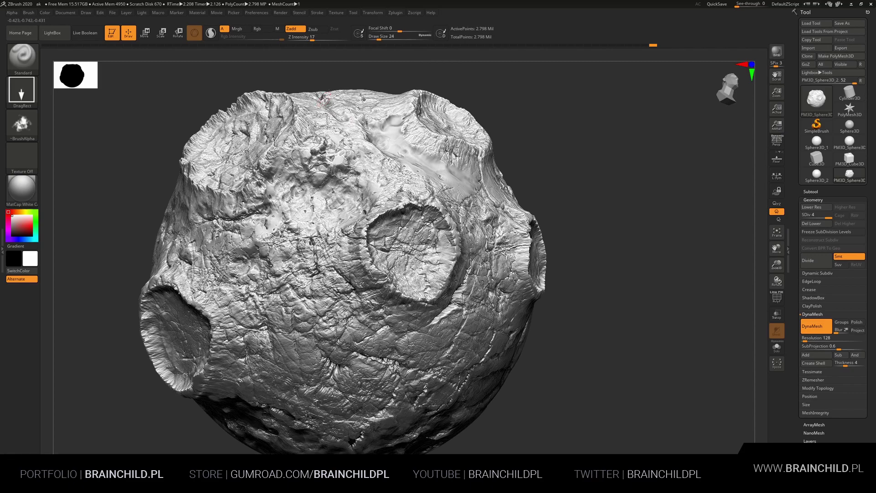
pyautogui.moveTo(402, 150); pyautogui.dragTo(396, 113)
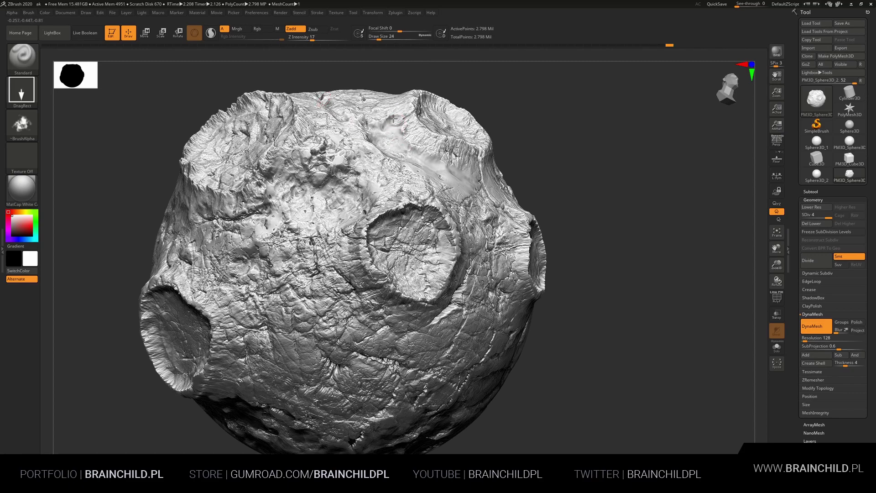
pyautogui.moveTo(454, 168); pyautogui.dragTo(468, 187)
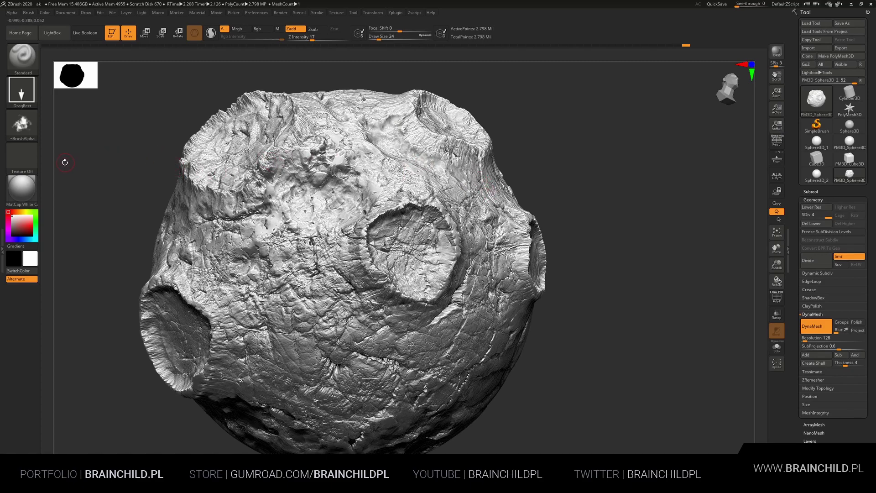
# Pick a Cracks&Holes alpha at Z Intensity 58 and stamp cracks on the upper left and top centre
pyautogui.click(33, 135)
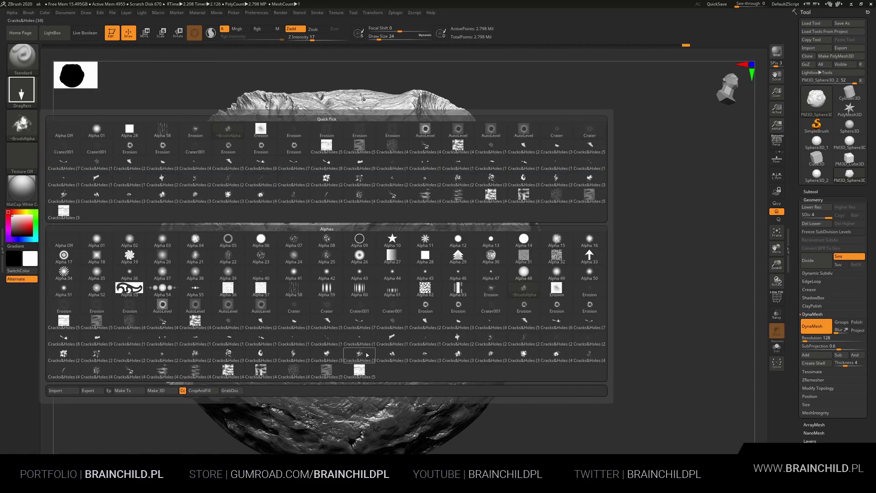
pyautogui.click(365, 356)
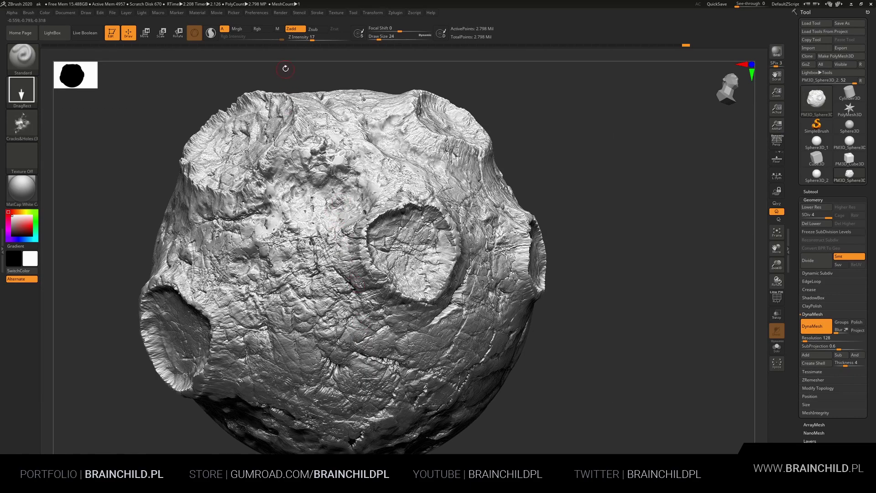
pyautogui.moveTo(313, 38); pyautogui.dragTo(333, 38)
pyautogui.moveTo(337, 184)
pyautogui.mouseDown()
pyautogui.moveTo(387, 215)
pyautogui.moveTo(347, 210)
pyautogui.moveTo(294, 167)
pyautogui.moveTo(336, 183)
pyautogui.moveTo(297, 180)
pyautogui.mouseUp()
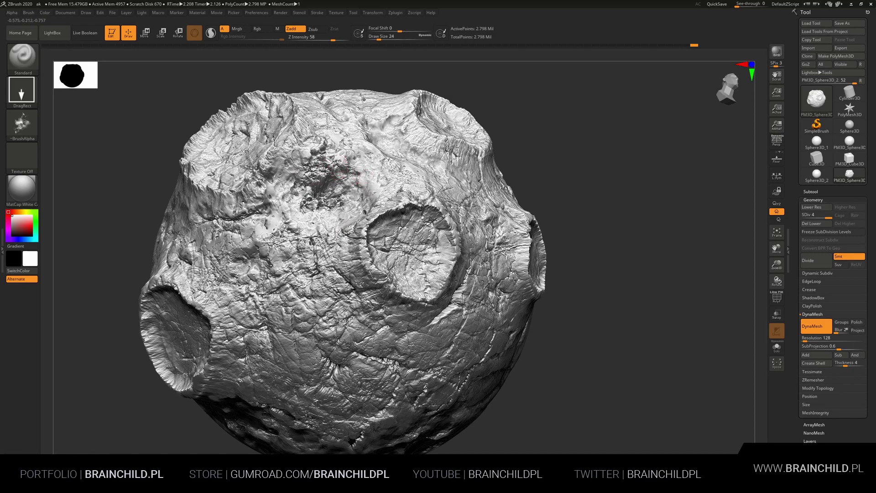
pyautogui.moveTo(385, 142)
pyautogui.mouseDown()
pyautogui.moveTo(406, 136)
pyautogui.moveTo(402, 116)
pyautogui.moveTo(437, 182)
pyautogui.mouseUp()
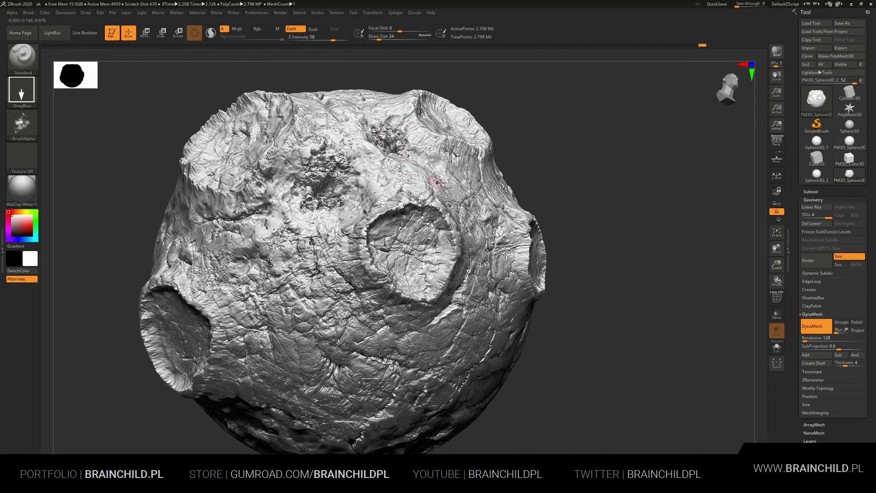
# Rotate the asteroid slightly and stamp another crack pattern on the upper left surface
pyautogui.moveTo(566, 176); pyautogui.dragTo(570, 165)
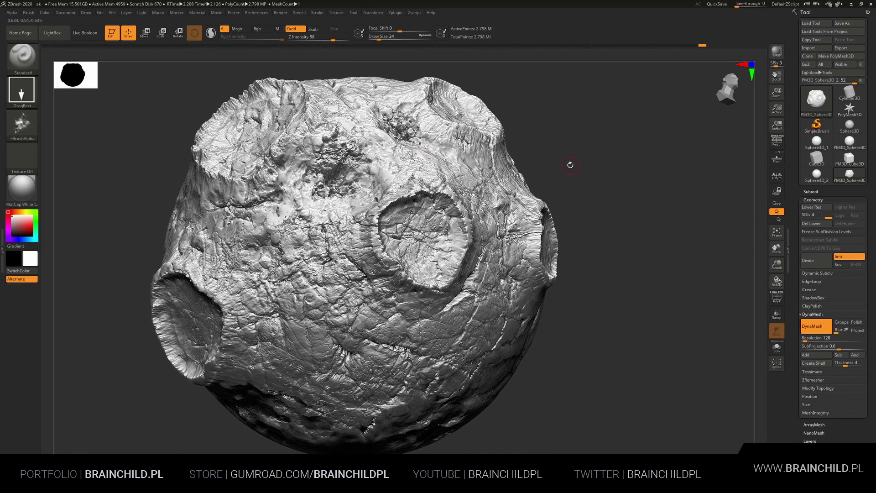
pyautogui.moveTo(280, 137)
pyautogui.mouseDown()
pyautogui.moveTo(234, 118)
pyautogui.moveTo(242, 115)
pyautogui.mouseUp()
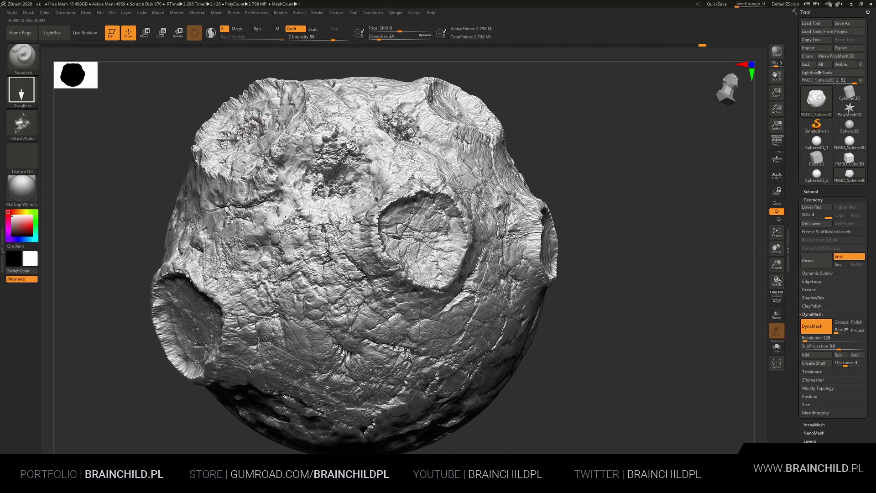
pyautogui.moveTo(616, 159); pyautogui.dragTo(531, 173)
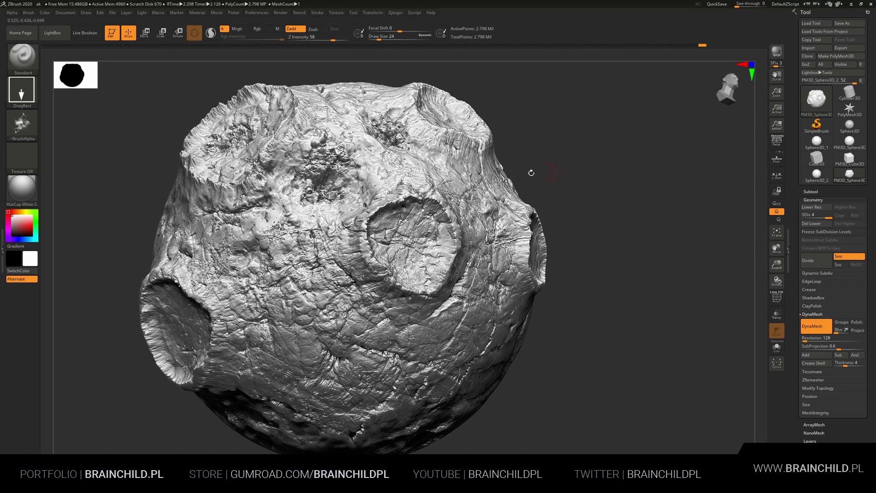
pyautogui.click(22, 124)
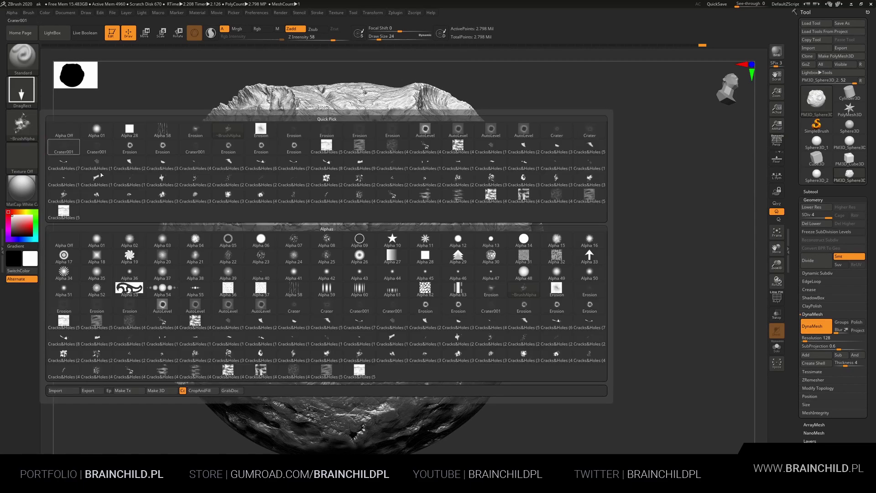
# Carve a long crack groove across the upper middle, then stamp subtler cracks at Z Intensity 22
pyautogui.click(293, 343)
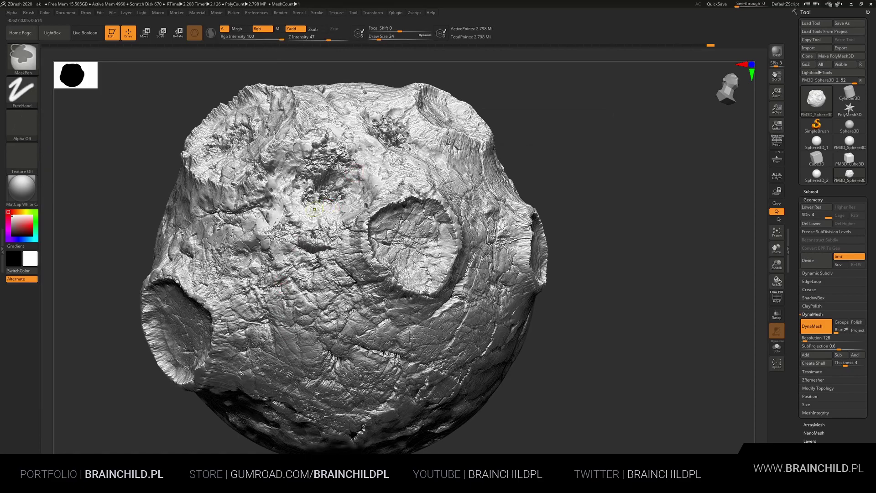
pyautogui.moveTo(292, 215); pyautogui.dragTo(318, 154)
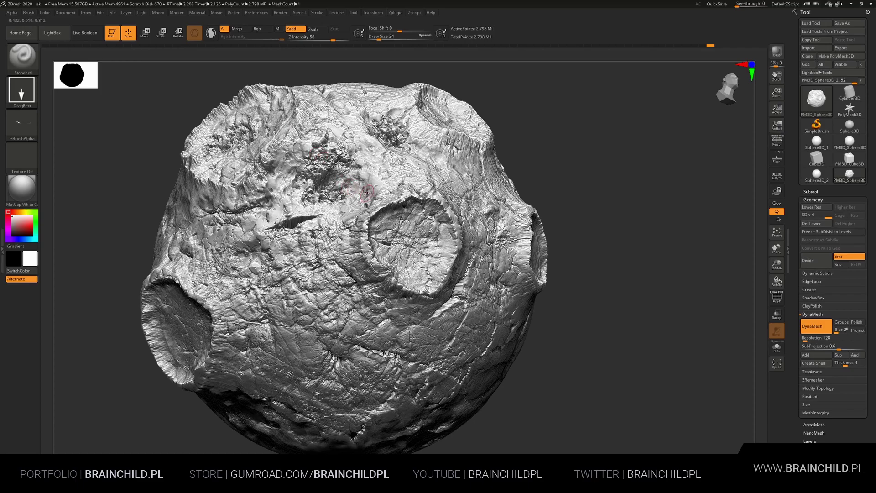
pyautogui.click(22, 124)
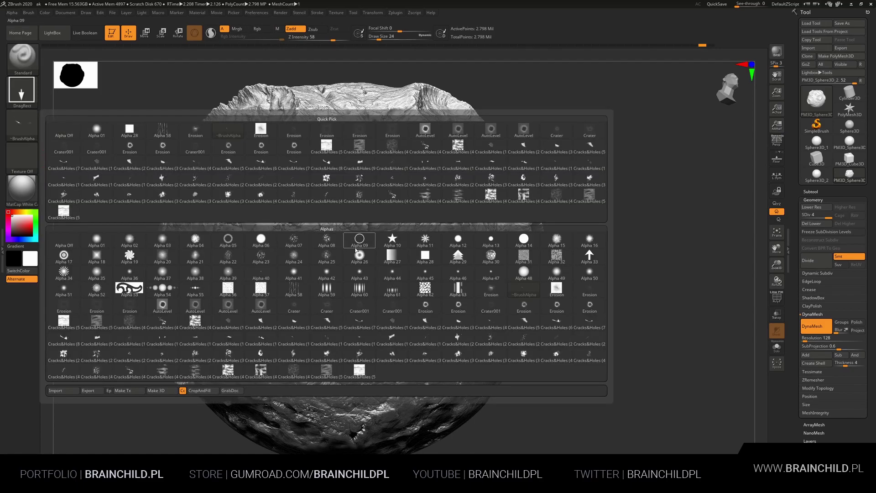
pyautogui.click(392, 339)
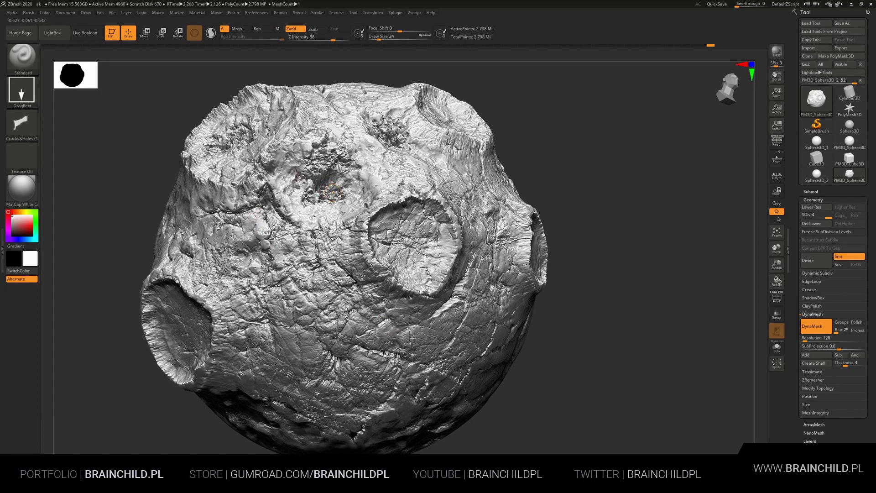
pyautogui.moveTo(291, 243); pyautogui.dragTo(259, 182)
pyautogui.moveTo(333, 39)
pyautogui.mouseDown()
pyautogui.moveTo(305, 39)
pyautogui.moveTo(315, 40)
pyautogui.mouseUp()
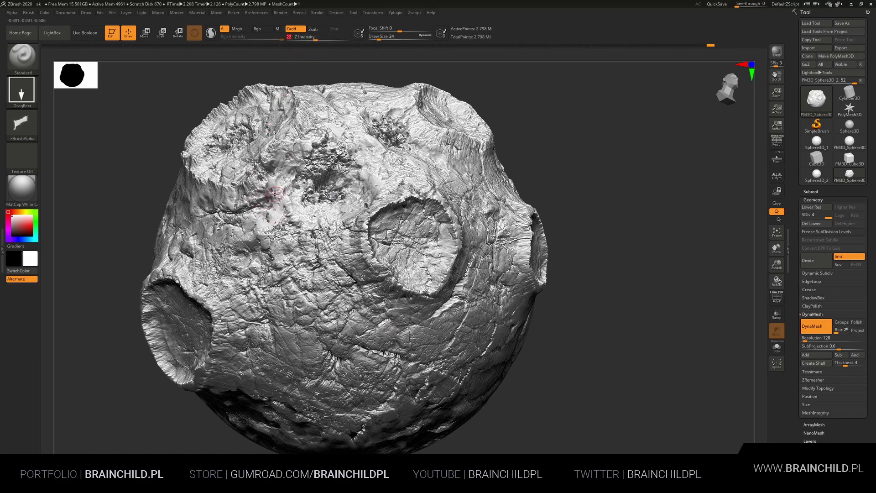
pyautogui.moveTo(276, 196)
pyautogui.mouseDown()
pyautogui.moveTo(286, 198)
pyautogui.moveTo(284, 158)
pyautogui.moveTo(280, 195)
pyautogui.moveTo(262, 150)
pyautogui.moveTo(285, 159)
pyautogui.moveTo(280, 178)
pyautogui.mouseUp()
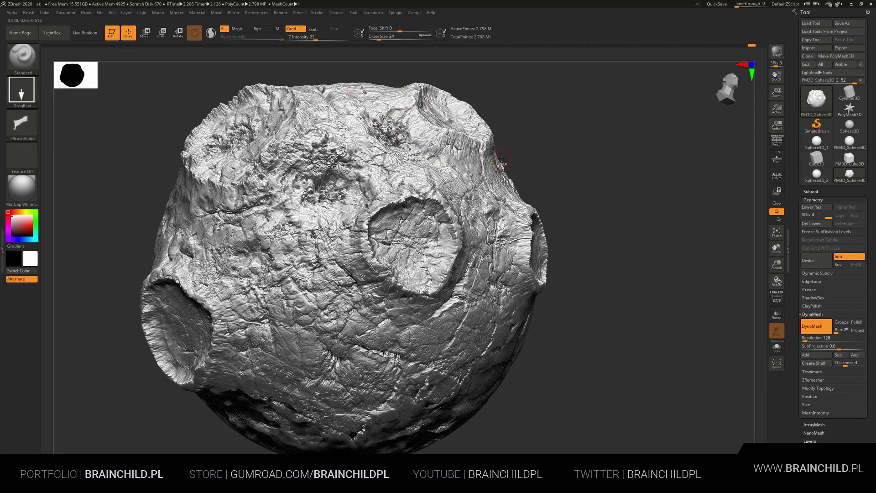
# Try out Cracks&Holes alphas while rotating the asteroid slightly
pyautogui.click(22, 124)
pyautogui.click(458, 355)
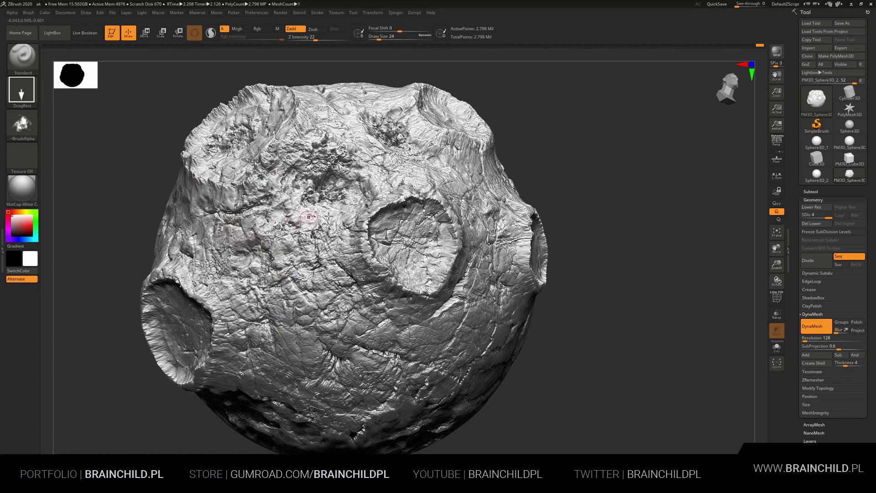
pyautogui.moveTo(558, 192); pyautogui.dragTo(574, 188)
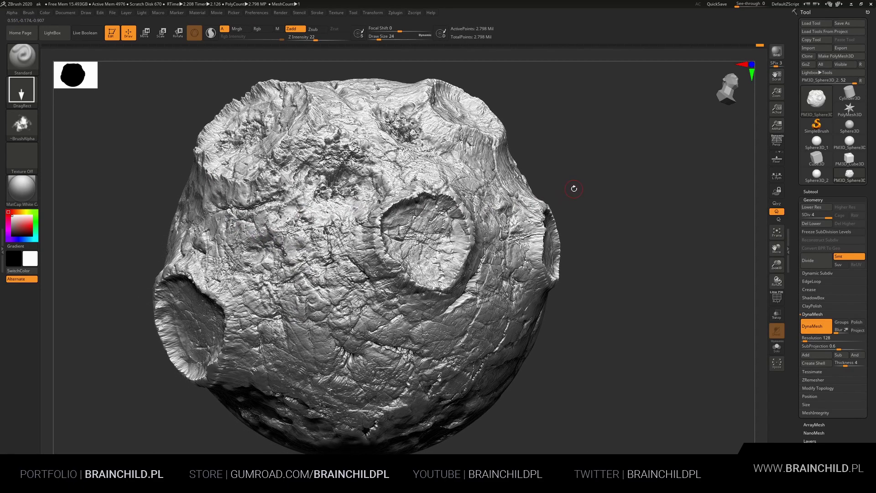
pyautogui.click(18, 128)
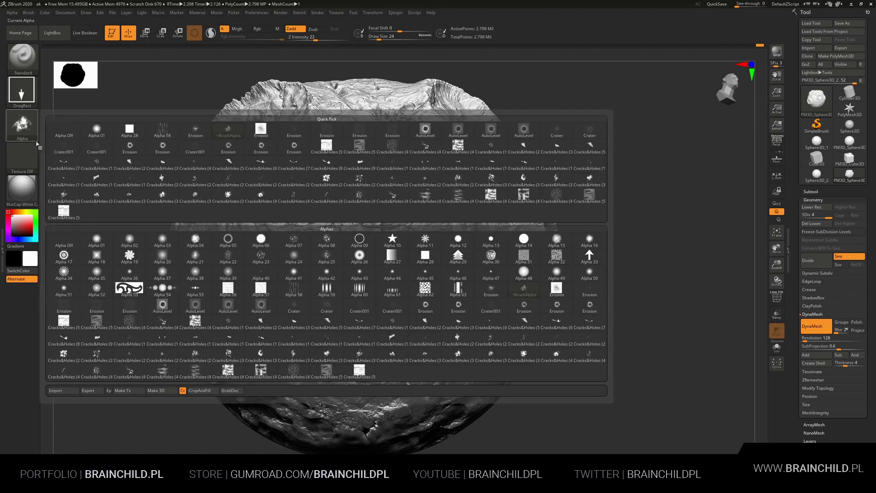
pyautogui.click(299, 344)
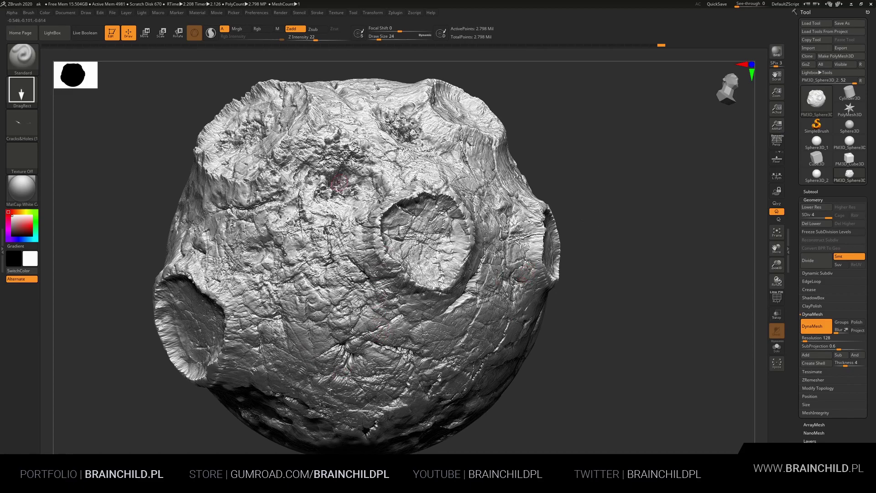
pyautogui.press('ctrl')
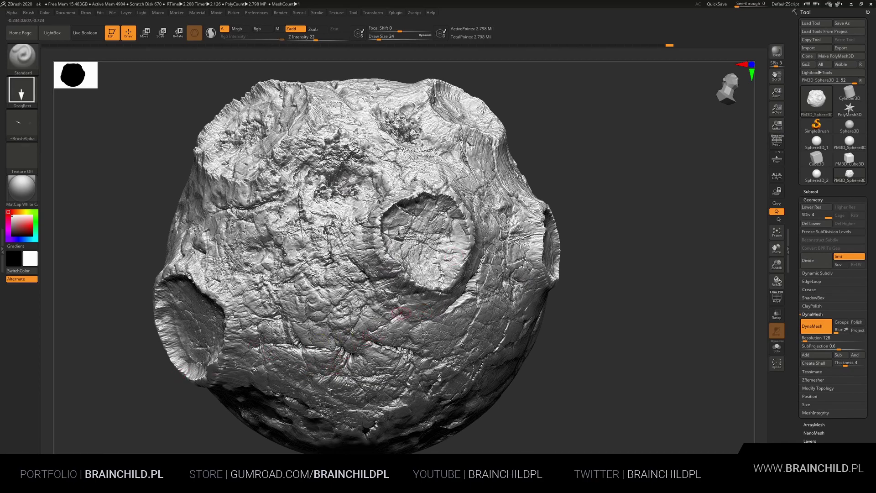
# Stamp a large crack pattern across the rock's middle with the third Cracks&Holes alpha
pyautogui.click(22, 124)
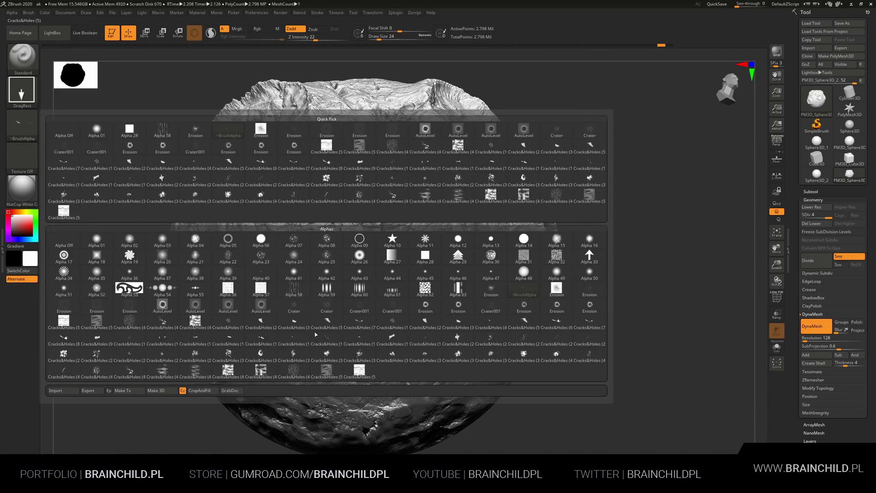
pyautogui.click(262, 195)
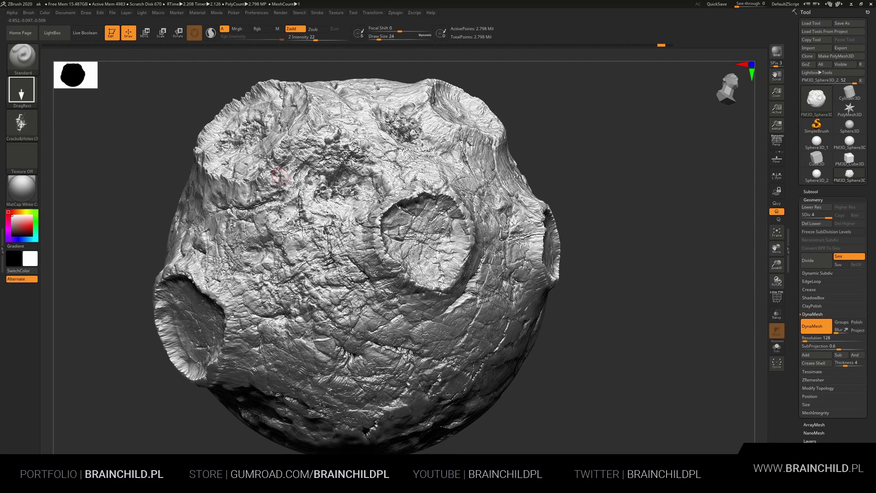
pyautogui.moveTo(309, 295); pyautogui.dragTo(251, 302)
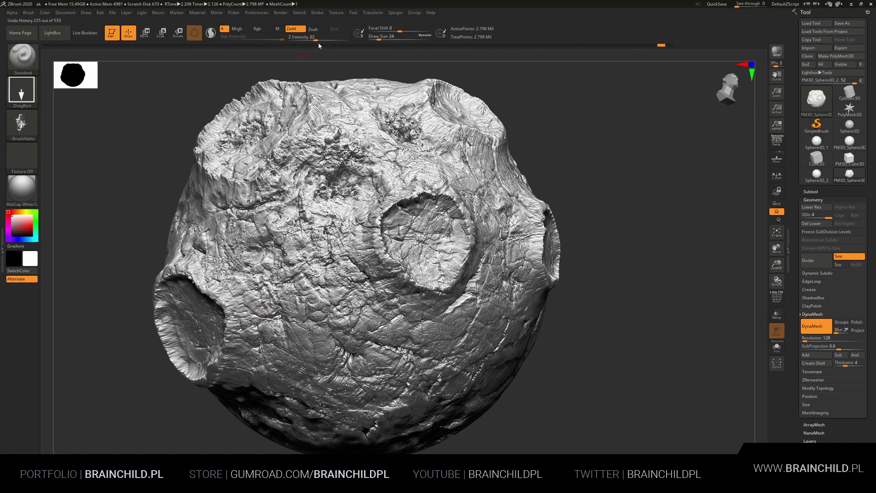
# Set Z Intensity to 36, smooth beside the crater rim, then drop intensity to 26
pyautogui.click(305, 36)
pyautogui.write('36')
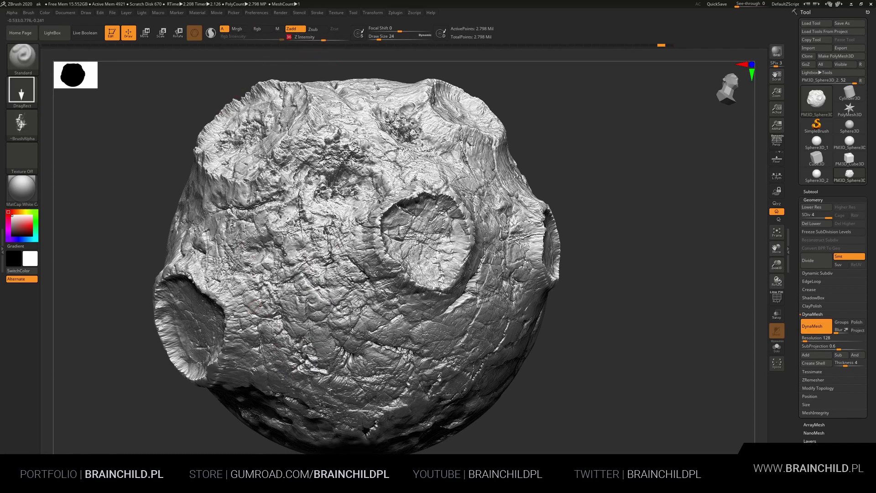
pyautogui.press('Return')
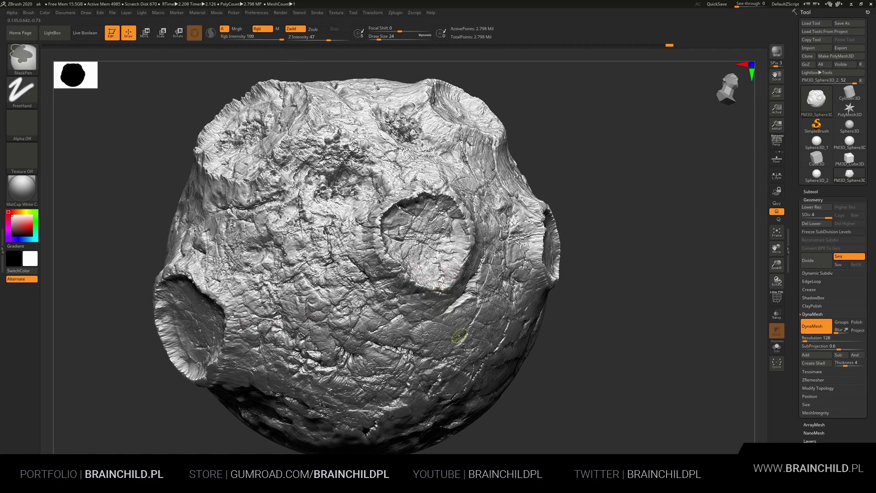
pyautogui.keyDown('shift'); pyautogui.moveTo(456, 333); pyautogui.dragTo(486, 354); pyautogui.keyUp('shift')
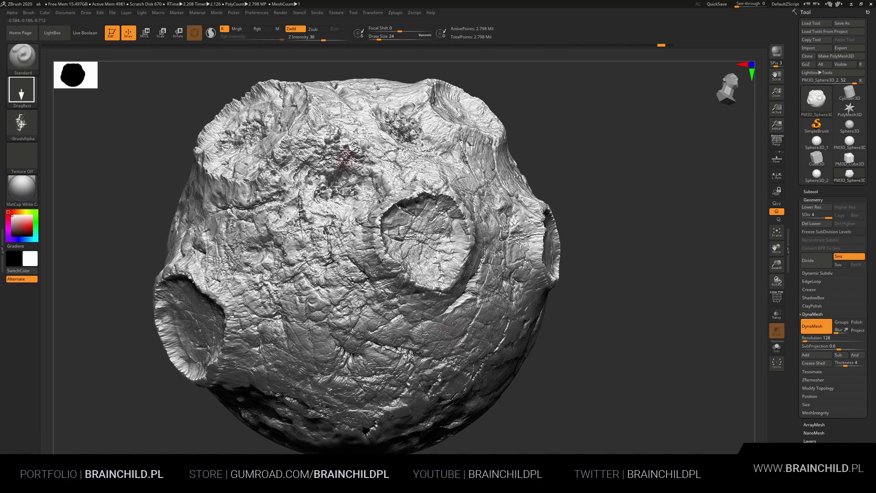
pyautogui.click(319, 38)
pyautogui.write('27')
pyautogui.moveTo(319, 39); pyautogui.dragTo(317, 39)
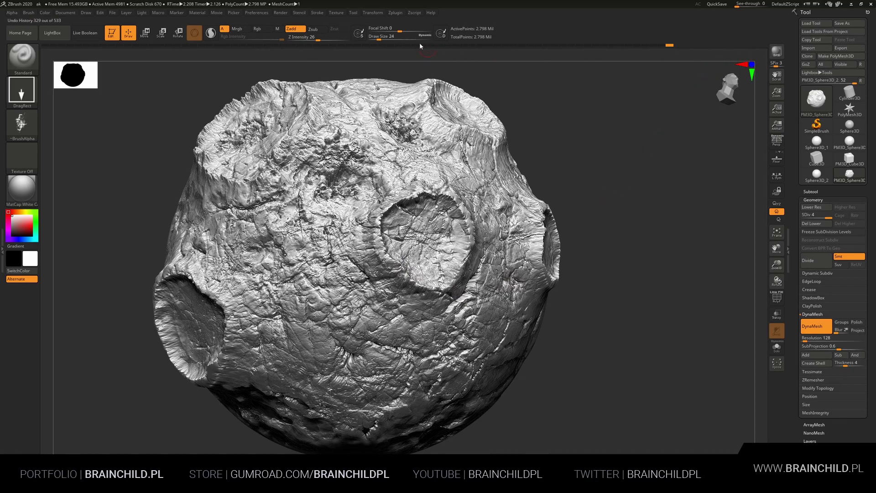
# Expand the BPR Shadow settings and run a first preview render
pyautogui.click(286, 14)
pyautogui.click(300, 142)
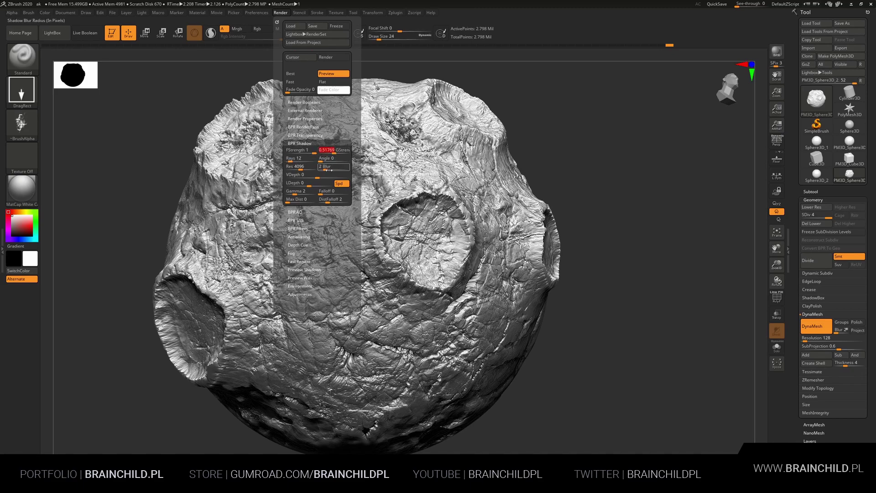
pyautogui.hotkey('shift', 'r')
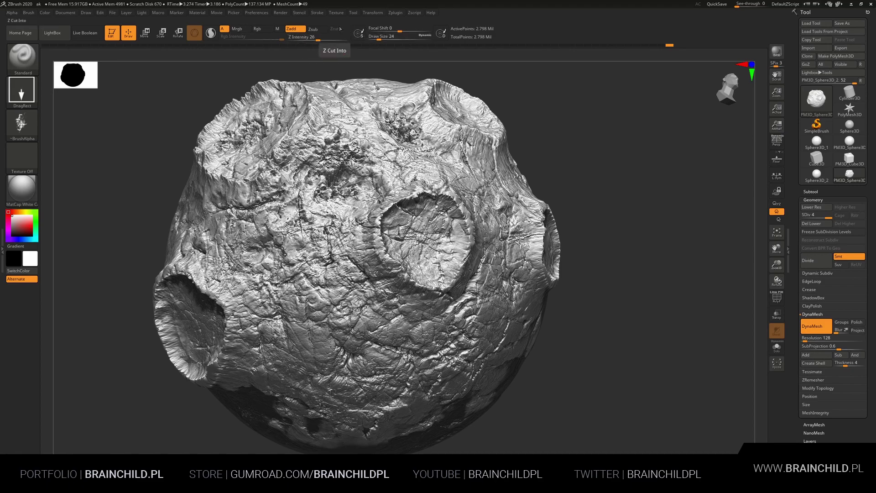
# Check the BPR RenderPass settings and render a shaded BPR preview
pyautogui.click(280, 12)
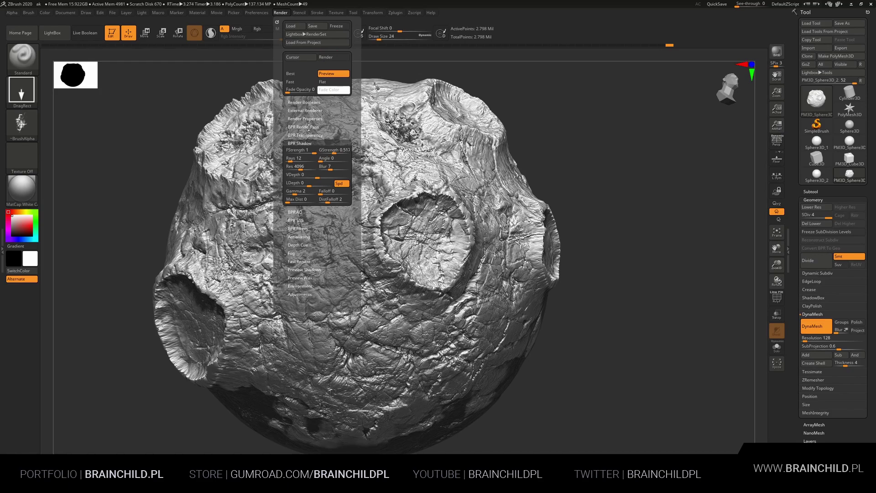
pyautogui.click(309, 128)
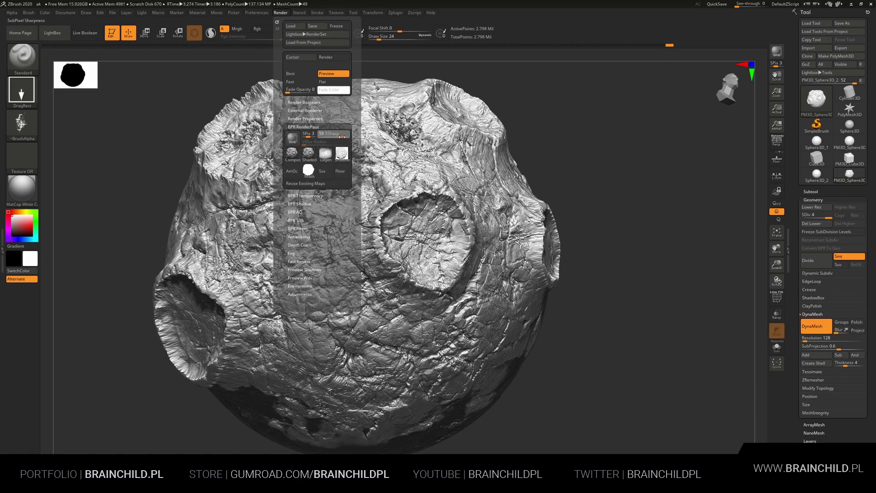
pyautogui.click(697, 72)
pyautogui.click(777, 53)
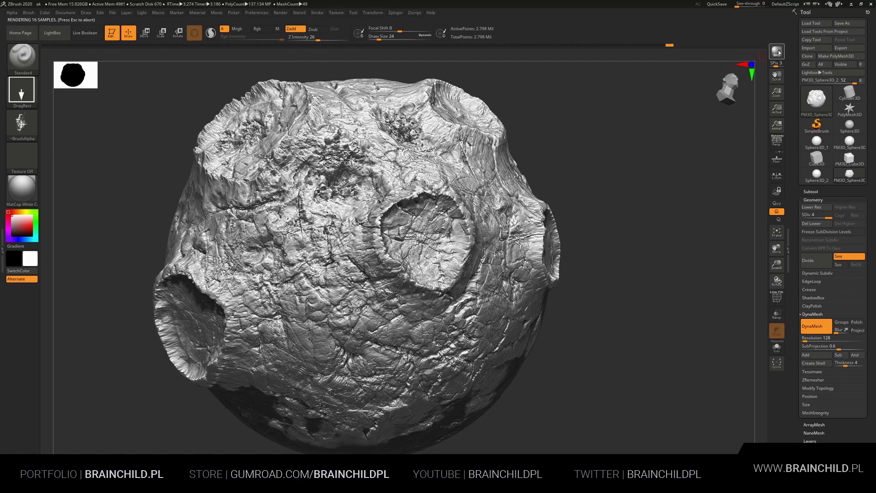
pyautogui.click(685, 119)
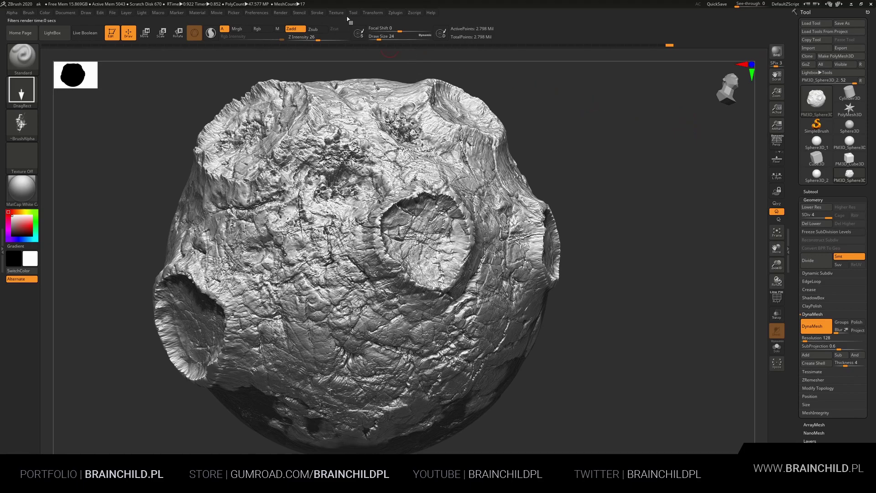
# Lower the BPR shadow GStrength and re-render the preview with the new shadows
pyautogui.click(282, 13)
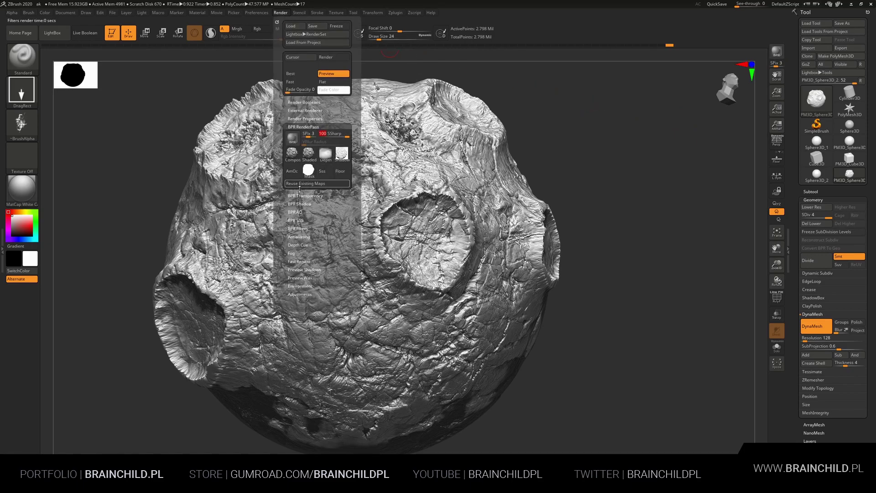
pyautogui.click(299, 204)
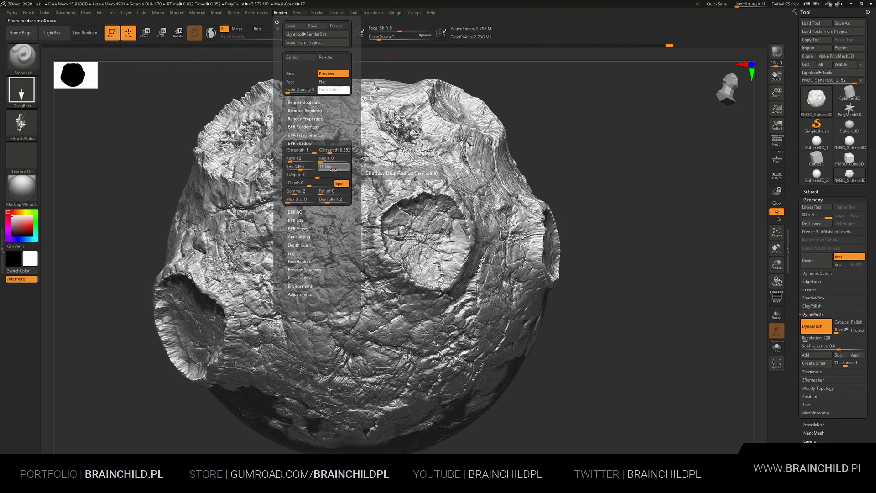
pyautogui.click(777, 59)
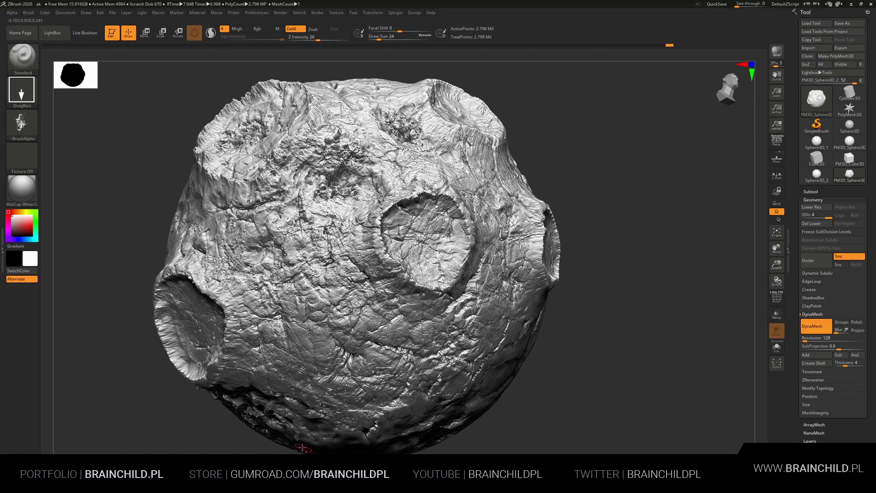
pyautogui.press('ctrl')
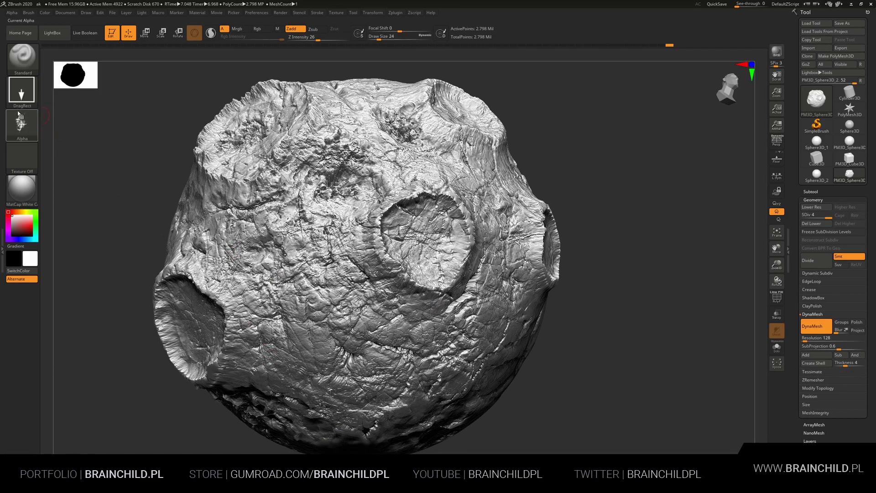
# Switch to TrimDynamic at Draw Size 64 and flatten the rock's lower-left edge
pyautogui.click(21, 57)
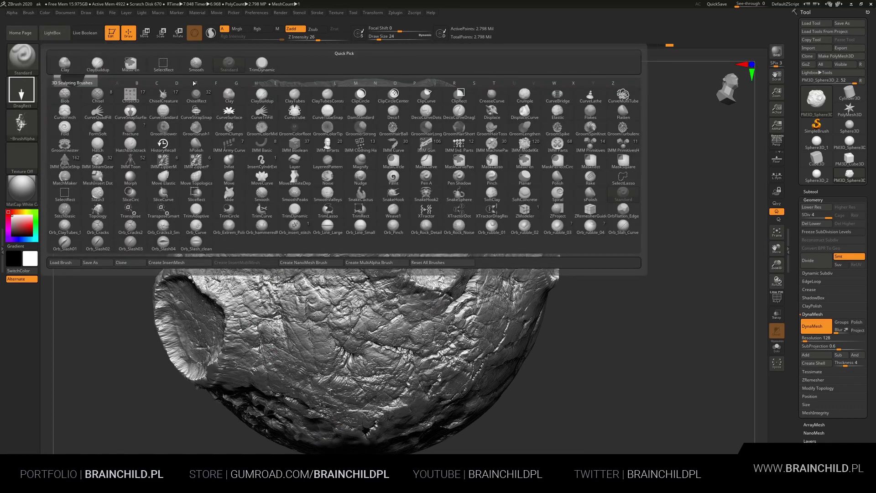
pyautogui.click(261, 63)
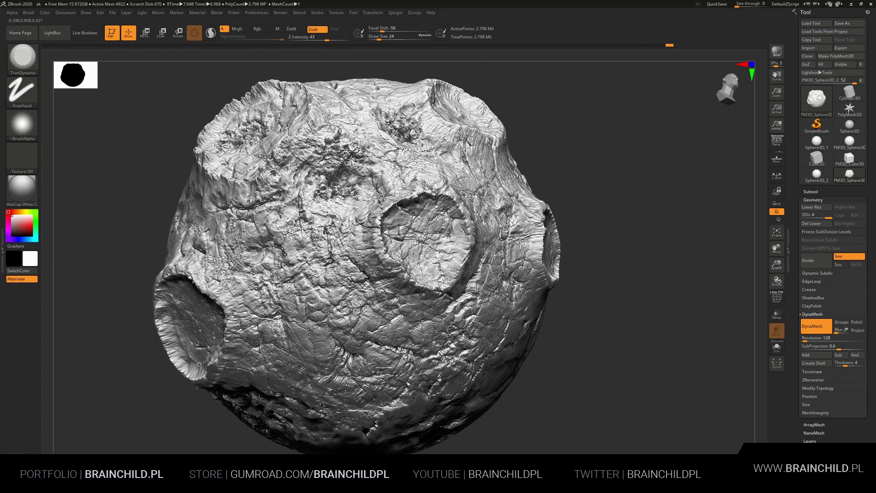
pyautogui.press(']')
pyautogui.moveTo(259, 427); pyautogui.dragTo(245, 411)
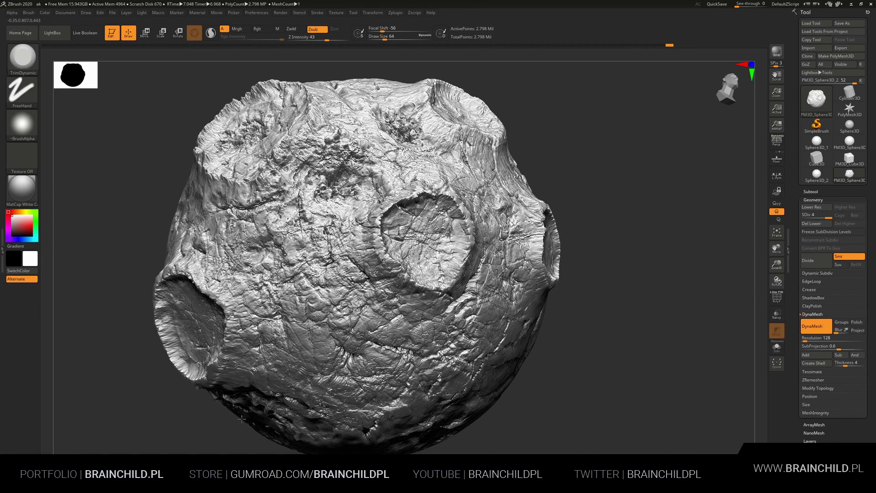
pyautogui.moveTo(240, 410); pyautogui.dragTo(211, 397)
# Trim the rest of the bottom edge flatter toward the centre and reselect the Standard brush
pyautogui.moveTo(264, 417); pyautogui.dragTo(291, 435)
pyautogui.moveTo(254, 406)
pyautogui.mouseDown()
pyautogui.moveTo(344, 449)
pyautogui.moveTo(436, 441)
pyautogui.moveTo(512, 378)
pyautogui.mouseUp()
pyautogui.moveTo(428, 439); pyautogui.dragTo(275, 442)
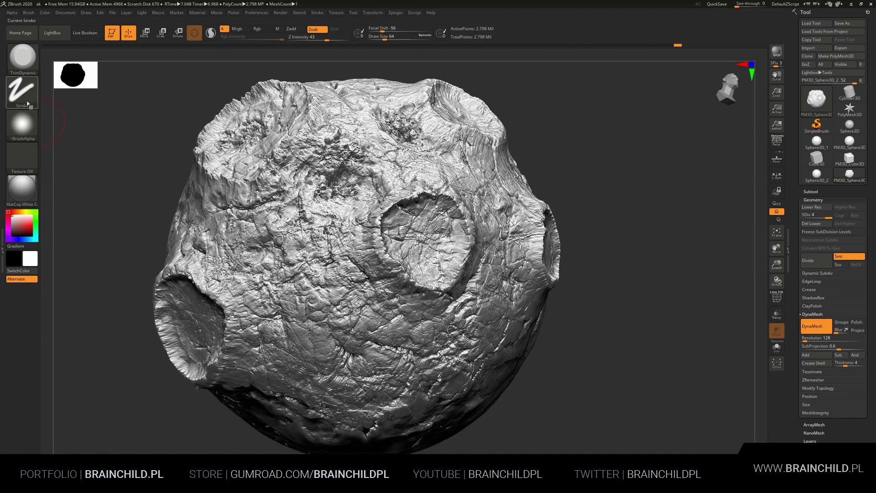
pyautogui.click(23, 57)
pyautogui.click(227, 65)
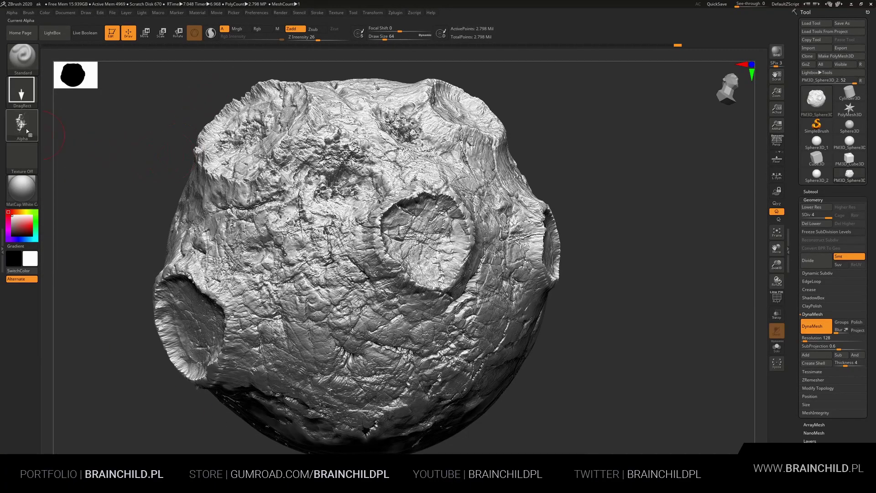
# Lower Z Intensity to 15, turn the asteroid slightly and render a BPR preview
pyautogui.moveTo(312, 38); pyautogui.dragTo(306, 37)
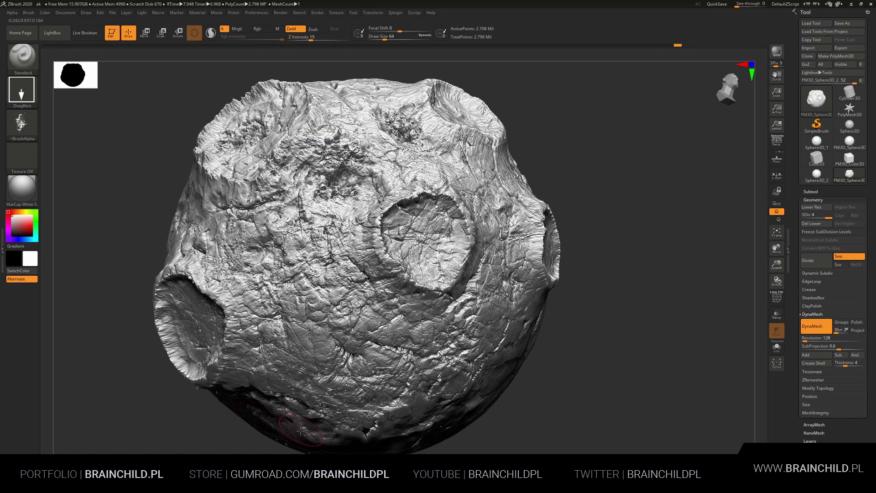
pyautogui.moveTo(265, 413)
pyautogui.mouseDown()
pyautogui.moveTo(221, 417)
pyautogui.moveTo(227, 406)
pyautogui.mouseUp()
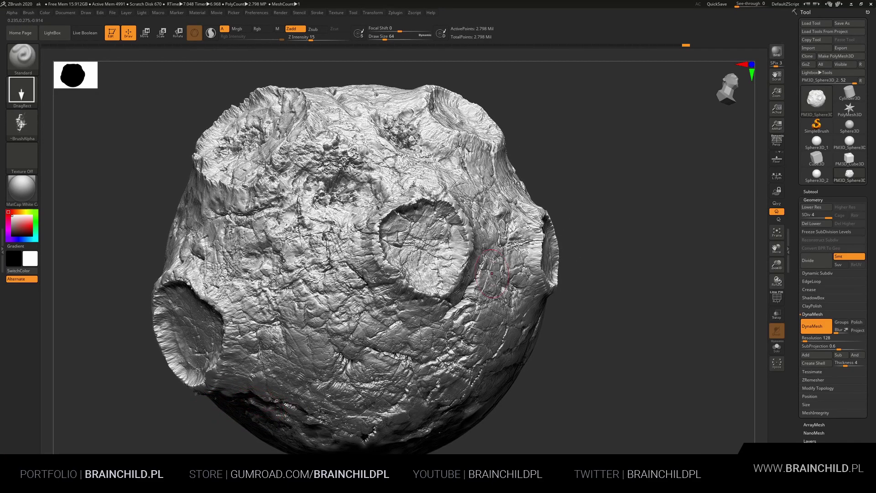
pyautogui.click(775, 51)
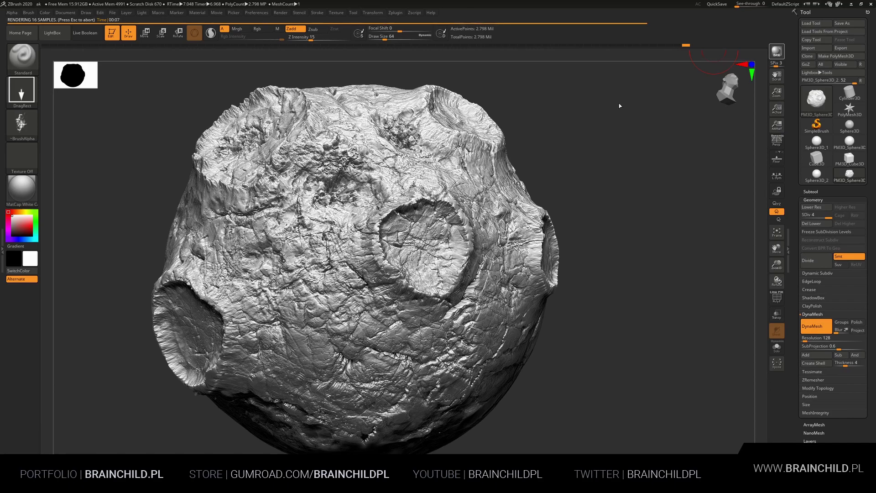
# Choose the Erosion alpha and stamp erosion texture onto the lower rock
pyautogui.click(21, 122)
pyautogui.click(590, 306)
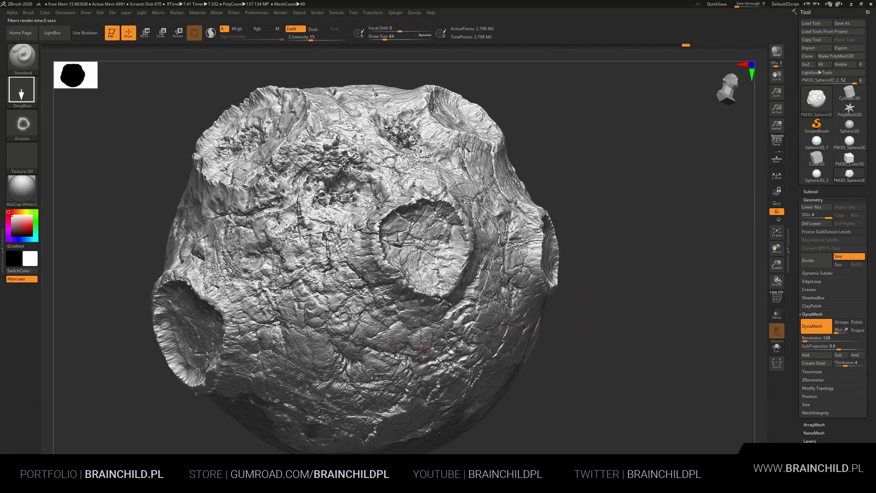
pyautogui.moveTo(255, 422); pyautogui.dragTo(315, 429)
pyautogui.press('b')
pyautogui.press('s')
pyautogui.press('t')
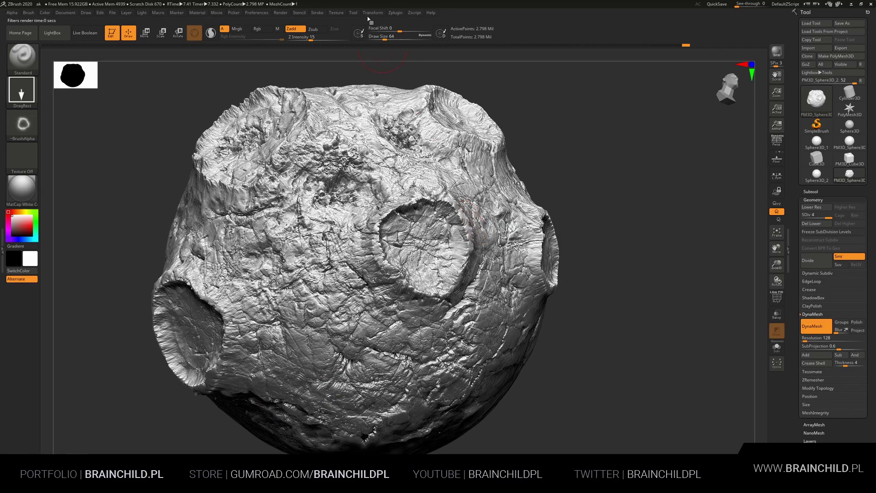
# Build erosion ridges along the bottom edge at Z Intensity 44, then smooth at 20
pyautogui.moveTo(310, 40); pyautogui.dragTo(319, 40)
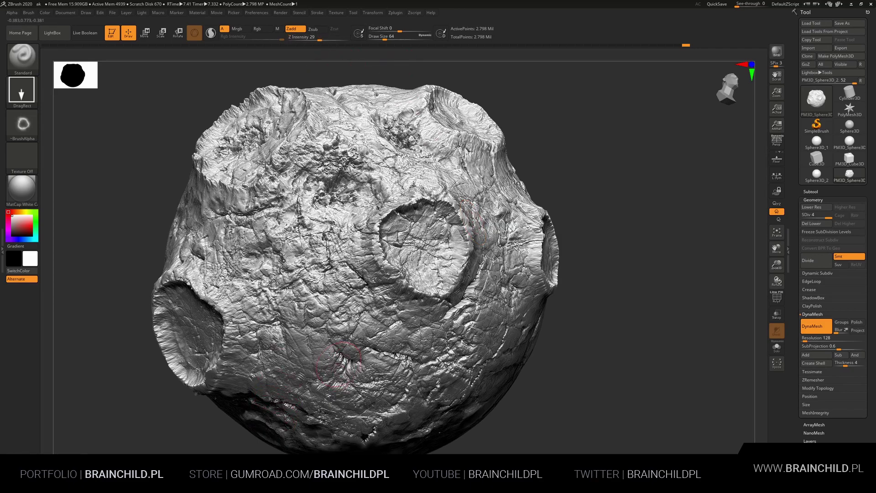
pyautogui.moveTo(320, 40); pyautogui.dragTo(329, 40)
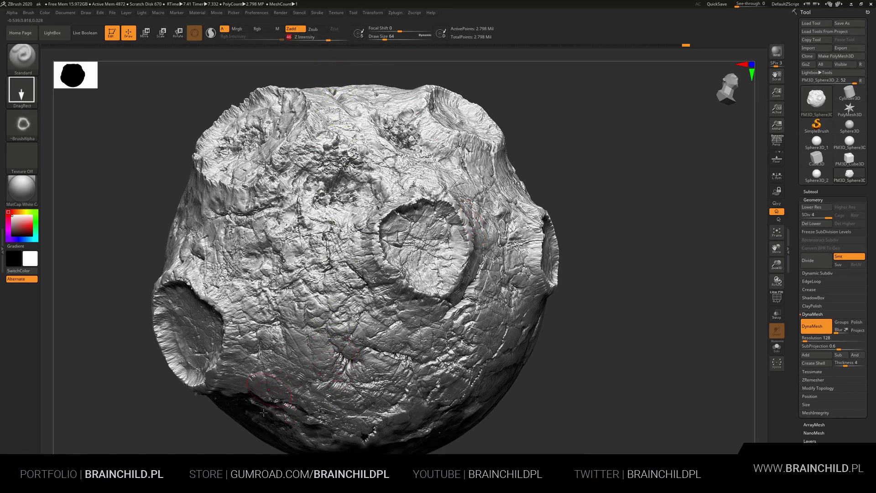
pyautogui.moveTo(255, 413)
pyautogui.mouseDown()
pyautogui.moveTo(279, 443)
pyautogui.moveTo(281, 404)
pyautogui.mouseUp()
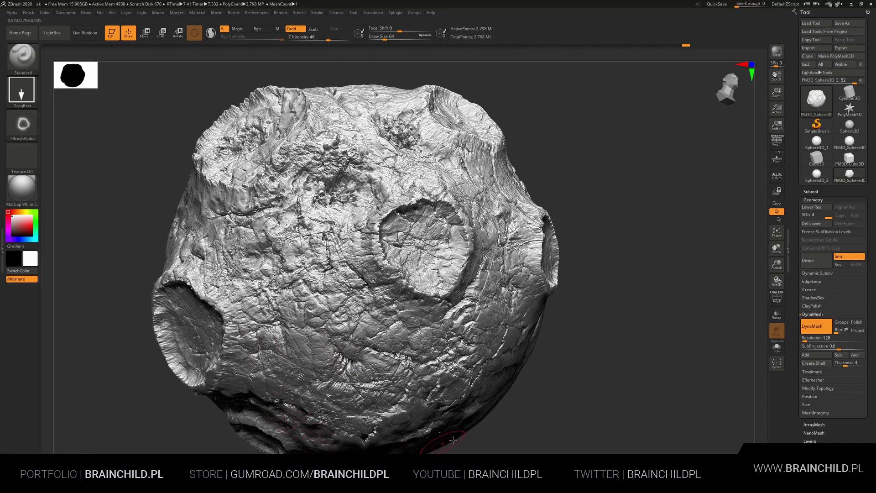
pyautogui.moveTo(454, 440); pyautogui.dragTo(463, 429)
pyautogui.moveTo(328, 40); pyautogui.dragTo(314, 40)
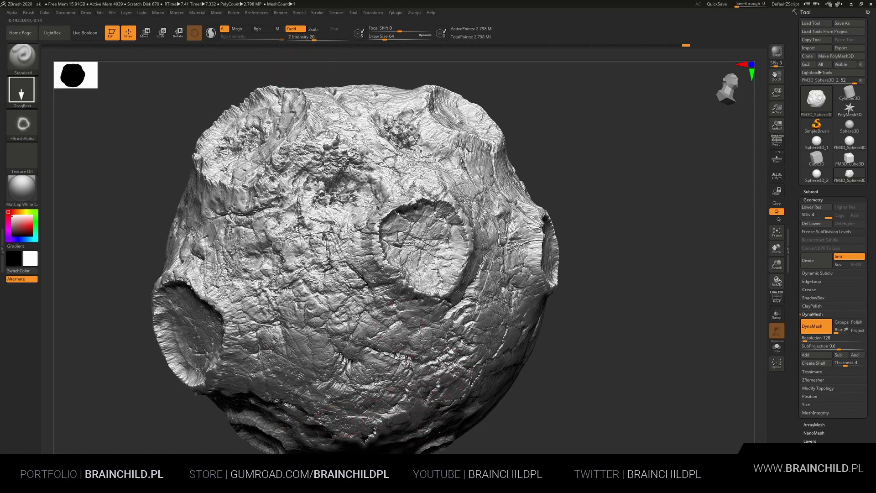
pyautogui.keyDown('shift'); pyautogui.moveTo(393, 402); pyautogui.dragTo(375, 451); pyautogui.keyUp('shift')
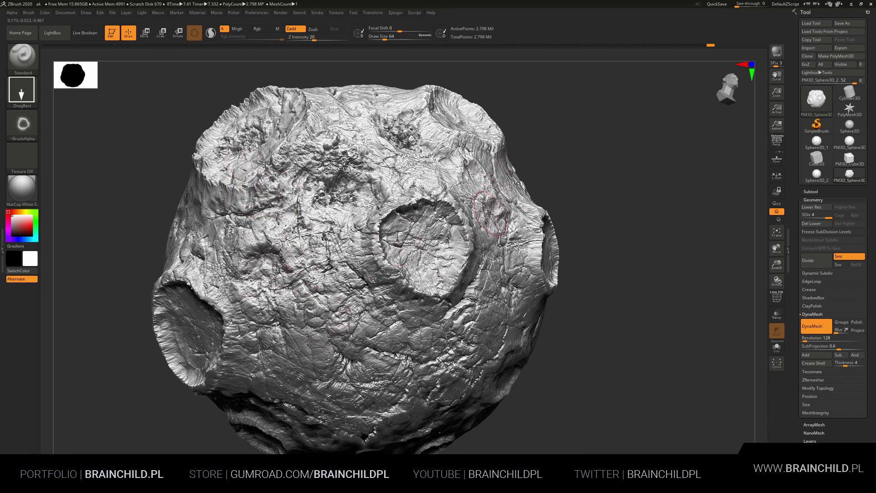
# Set Z Intensity to 40 and stamp craters on the rock's left, upper-right and right sides
pyautogui.moveTo(314, 40); pyautogui.dragTo(326, 40)
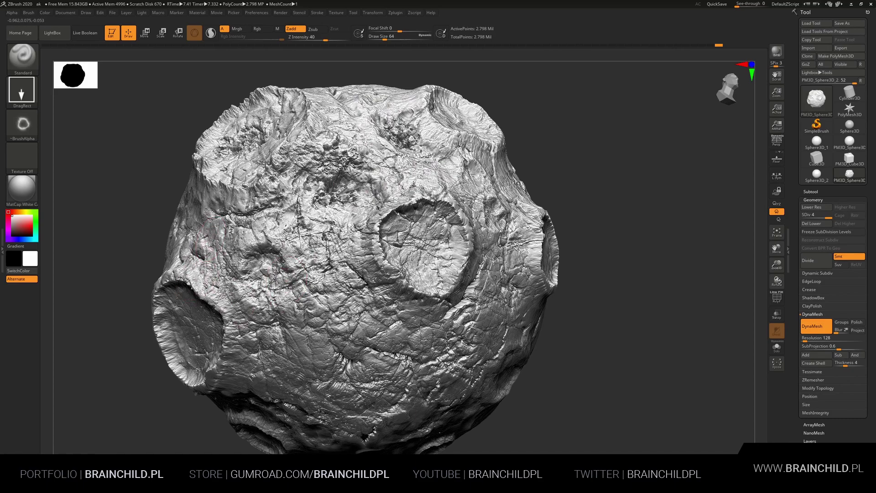
pyautogui.moveTo(212, 238); pyautogui.dragTo(187, 193)
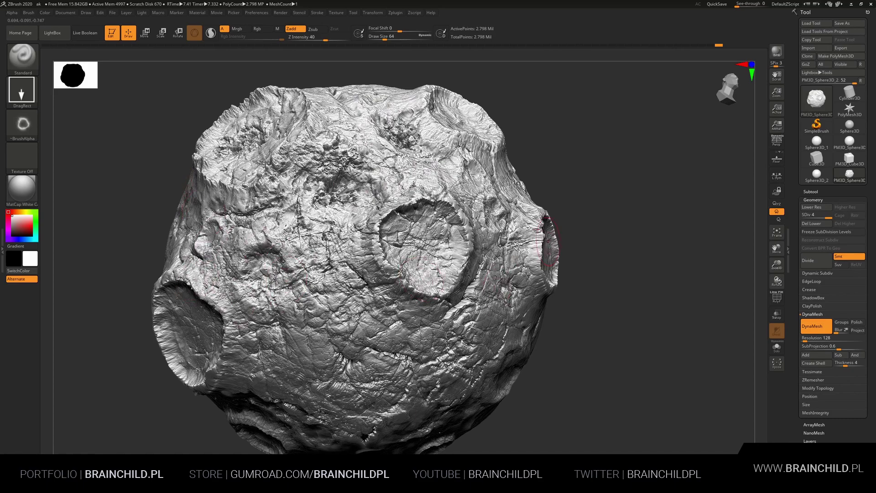
pyautogui.moveTo(518, 194); pyautogui.dragTo(537, 188)
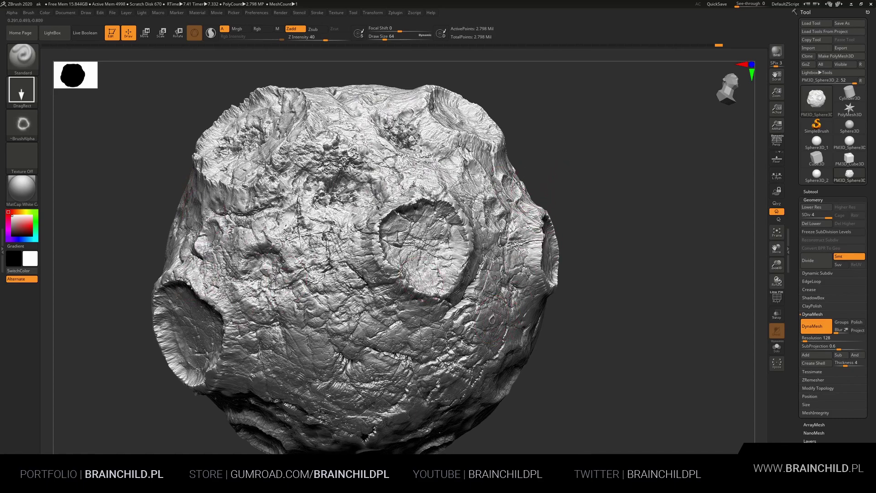
pyautogui.moveTo(493, 319); pyautogui.dragTo(507, 314)
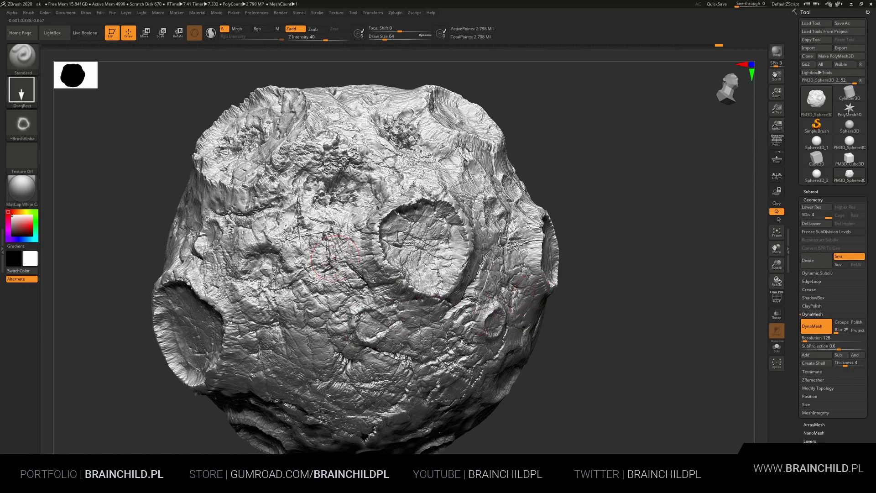
pyautogui.press('ctrl')
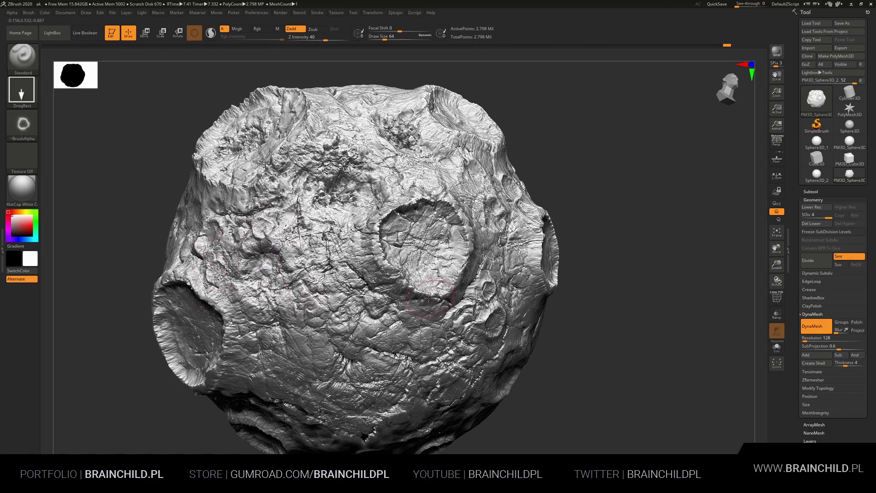
# Stamp a small round crater mid-surface, smooth it, and render a BPR preview
pyautogui.moveTo(323, 350); pyautogui.dragTo(325, 349)
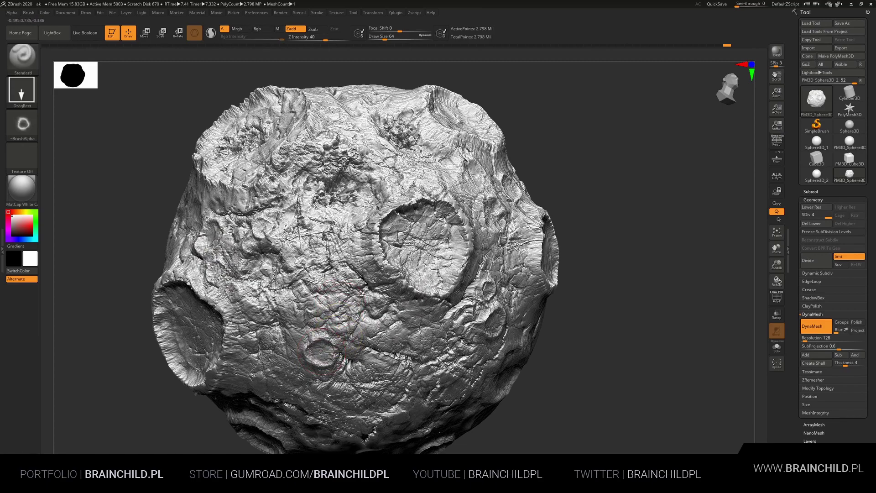
pyautogui.keyDown('shift'); pyautogui.moveTo(411, 319); pyautogui.dragTo(365, 329); pyautogui.keyUp('shift')
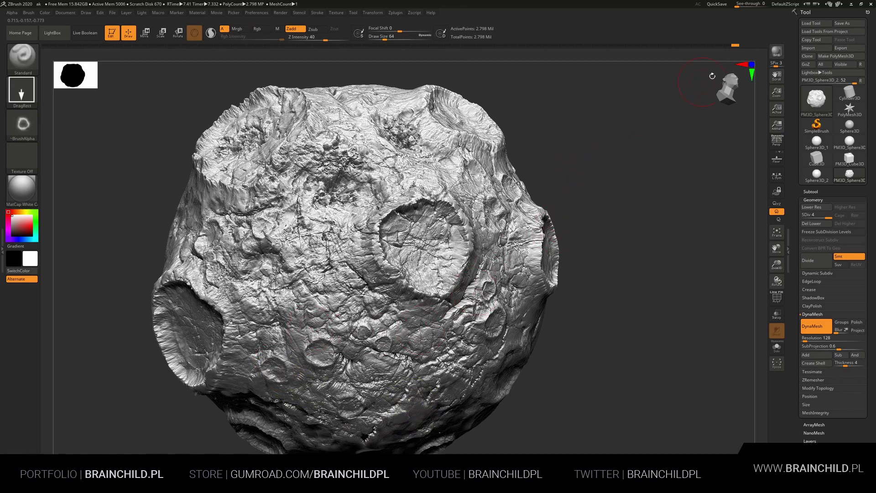
pyautogui.hotkey('shift', 'r')
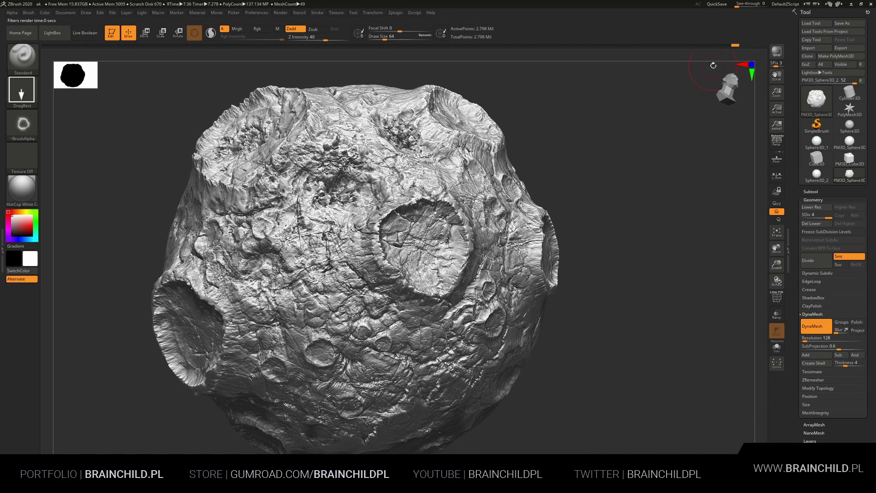
# Start a screenshot of the asteroid region, then dismiss the capture overlay
pyautogui.press('ctrl+Print')
pyautogui.moveTo(120, 66); pyautogui.dragTo(601, 472)
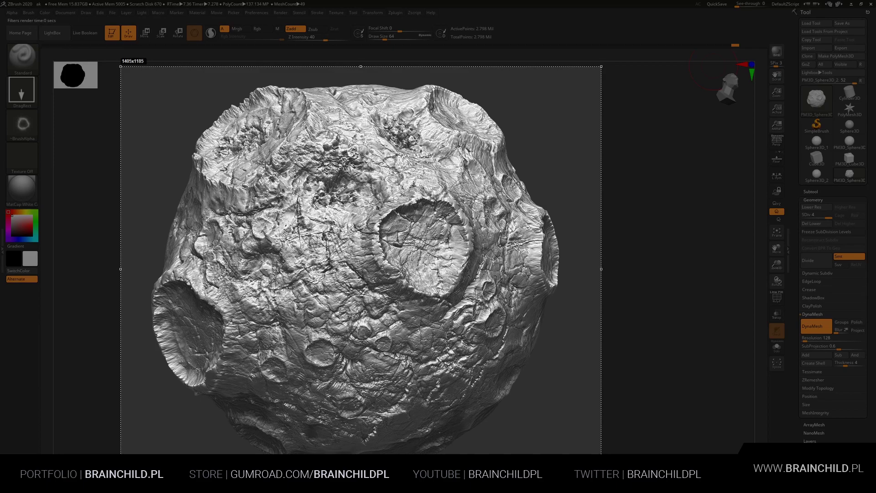
pyautogui.hotkey('ctrl', 'c')
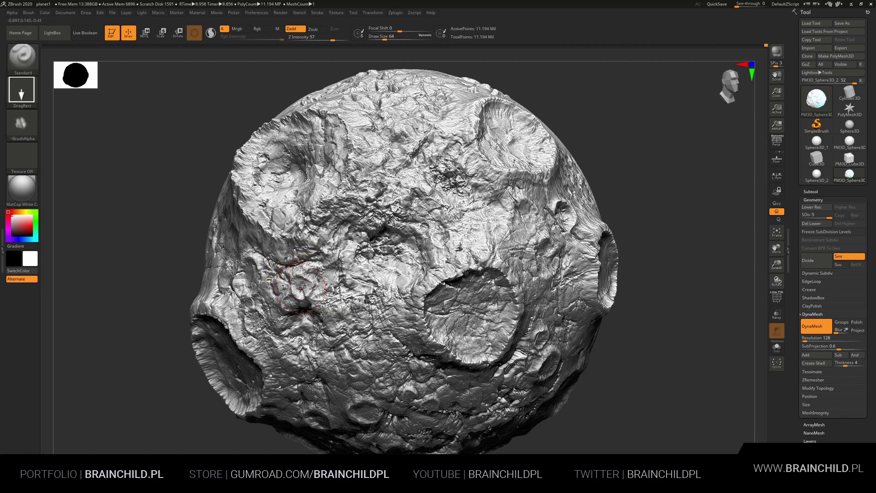
# Stamp two rock-detail patches, undo four steps, then stamp again near the top edge
pyautogui.moveTo(296, 287)
pyautogui.mouseDown()
pyautogui.moveTo(320, 310)
pyautogui.moveTo(270, 247)
pyautogui.mouseUp()
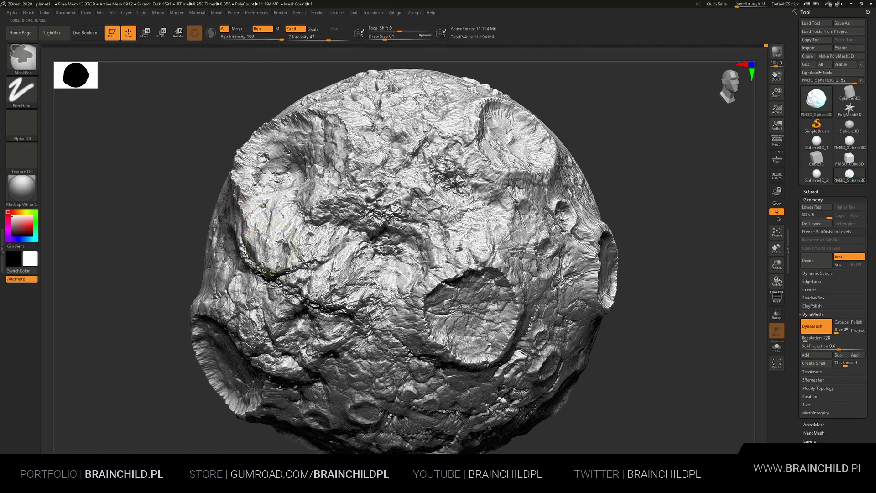
pyautogui.moveTo(301, 297); pyautogui.dragTo(245, 227)
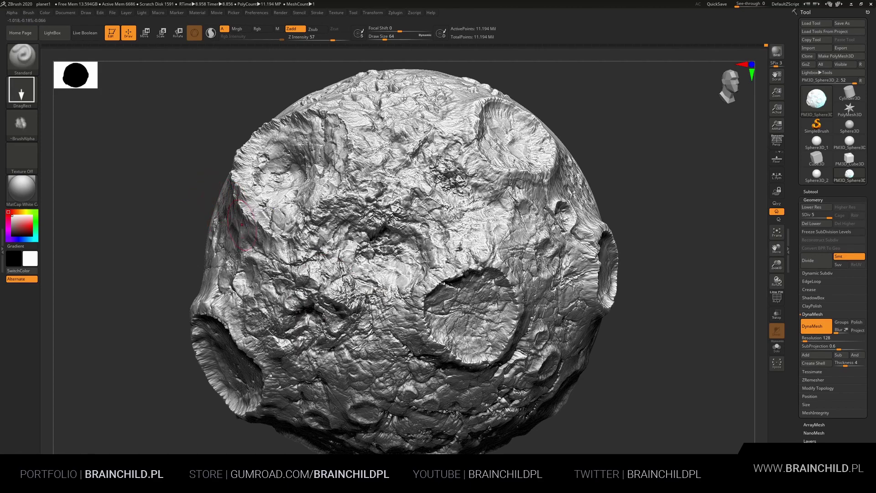
pyautogui.hotkey('ctrl', 'z')
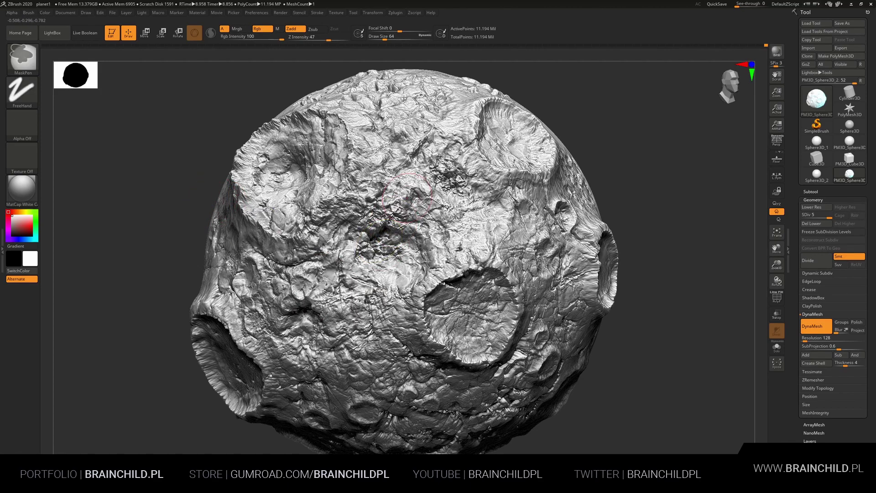
pyautogui.hotkey('ctrl', 'z')
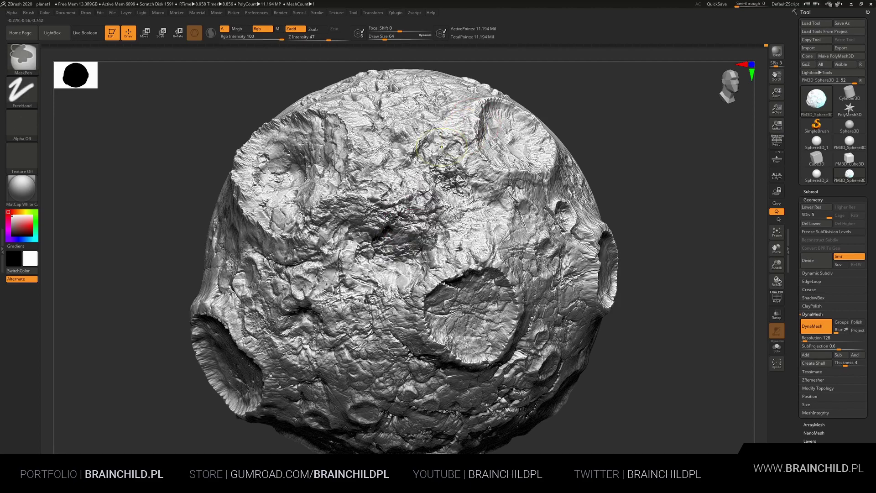
pyautogui.hotkey('ctrl', 'z')
pyautogui.hotkey('ctrl', 'z')
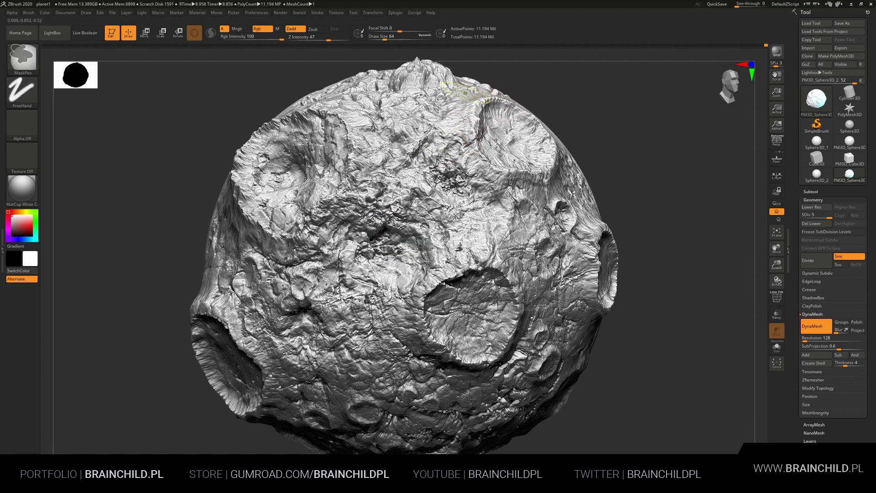
pyautogui.hotkey('ctrl', 'z')
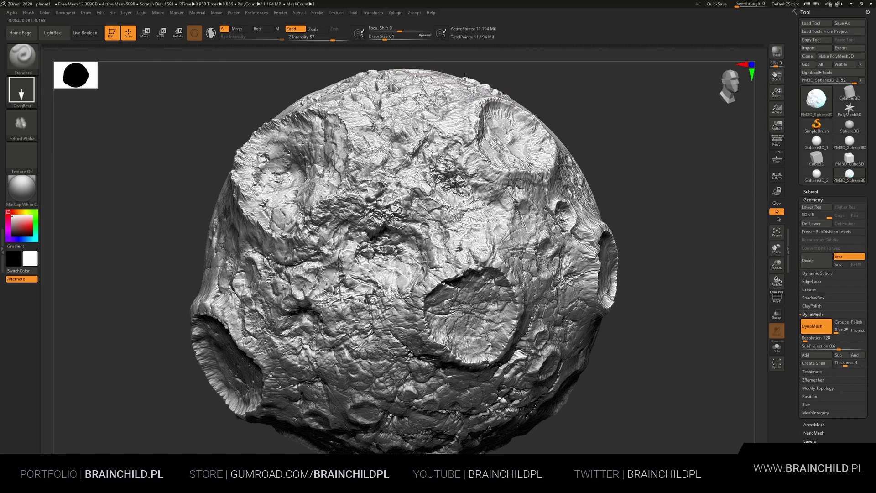
pyautogui.moveTo(466, 76)
pyautogui.keyDown('ctrl'); pyautogui.mouseDown()
pyautogui.moveTo(445, 81)
pyautogui.moveTo(422, 70)
pyautogui.mouseUp(); pyautogui.keyUp('ctrl')
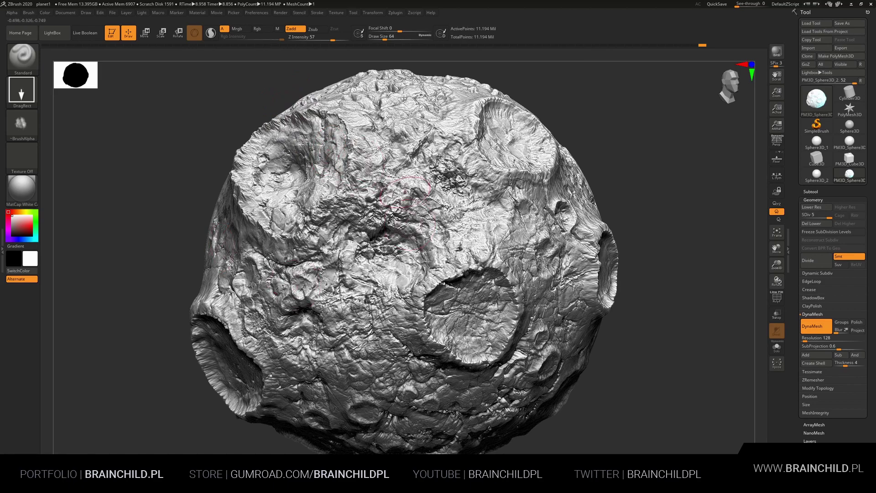
# Switch to ~BrushAlpha at Z Intensity 18 and stamp detail on the right crater rim
pyautogui.click(24, 124)
pyautogui.click(228, 129)
pyautogui.moveTo(332, 40); pyautogui.dragTo(313, 40)
pyautogui.moveTo(584, 268); pyautogui.dragTo(583, 259)
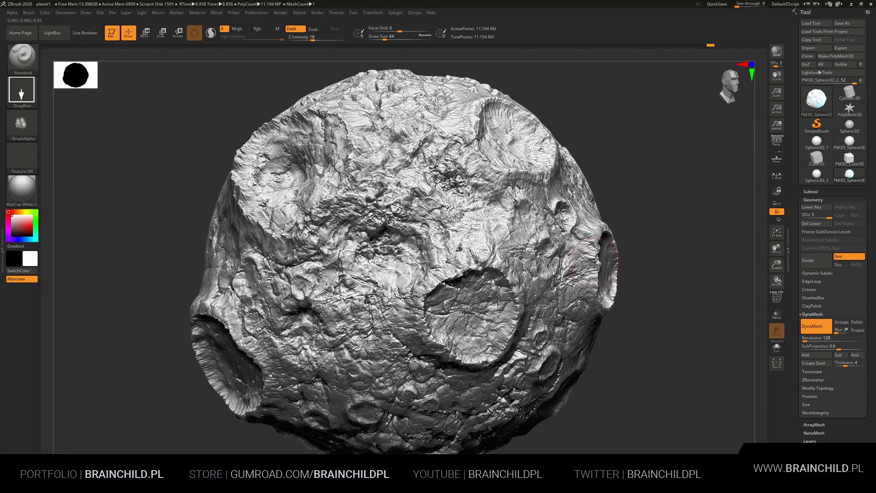
pyautogui.moveTo(593, 269); pyautogui.dragTo(578, 214)
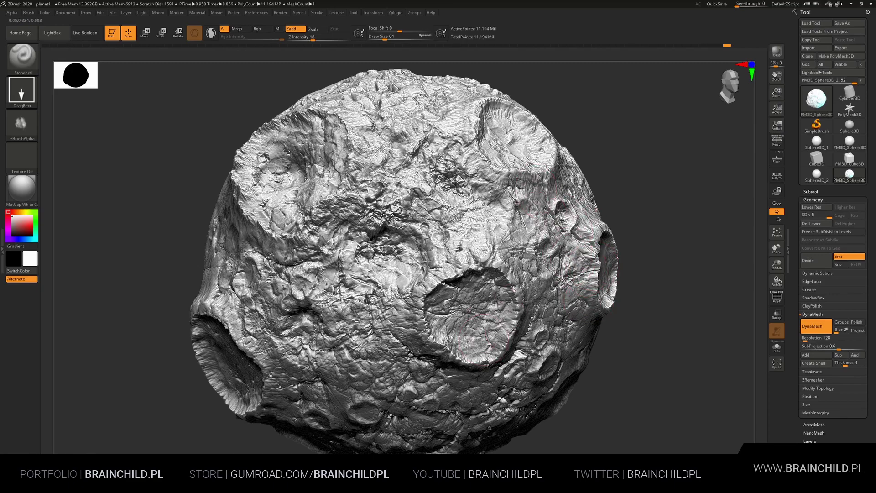
# Refine the lower-right and central crater rims, undo the last stroke, and render with BPR
pyautogui.moveTo(519, 359); pyautogui.dragTo(519, 352)
pyautogui.moveTo(517, 360); pyautogui.dragTo(515, 354)
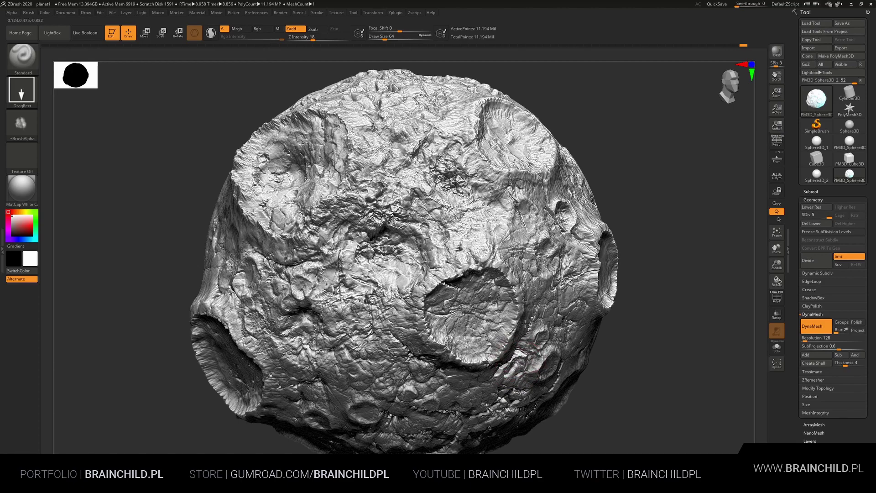
pyautogui.moveTo(520, 354)
pyautogui.mouseDown()
pyautogui.moveTo(530, 352)
pyautogui.moveTo(496, 359)
pyautogui.mouseUp()
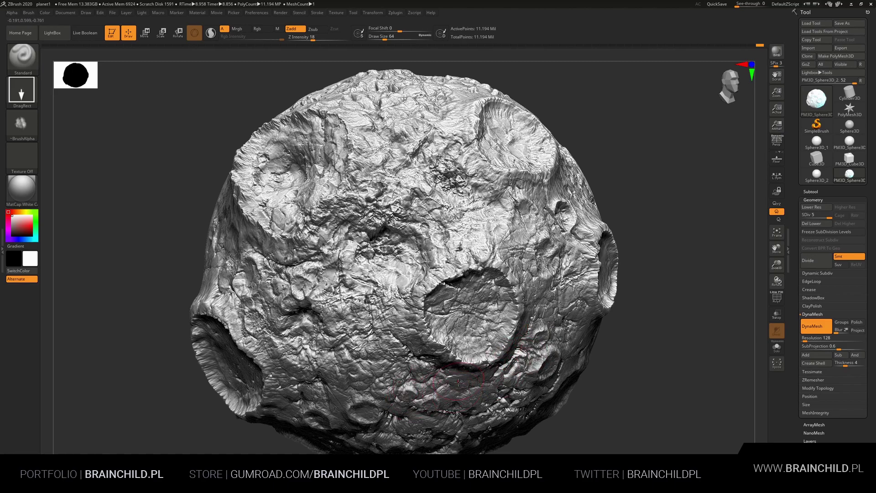
pyautogui.moveTo(455, 365); pyautogui.dragTo(417, 330)
pyautogui.hotkey('ctrl', 'z')
pyautogui.click(776, 53)
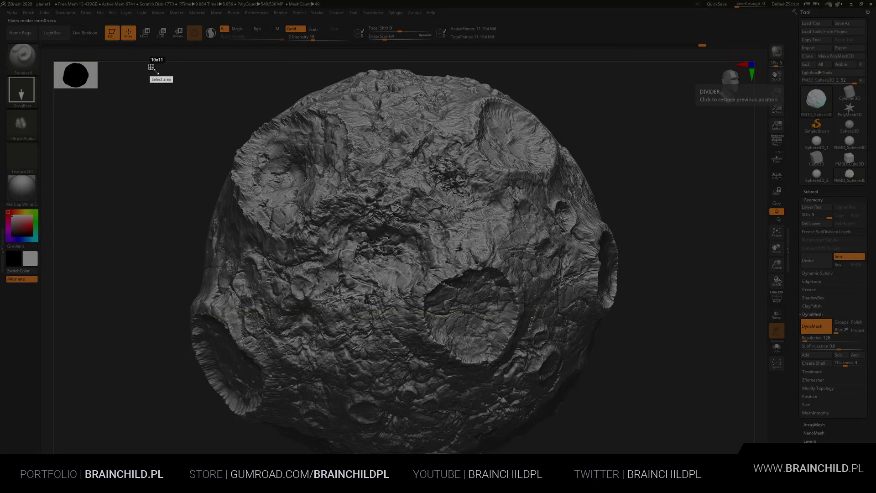
pyautogui.moveTo(150, 65); pyautogui.dragTo(658, 473)
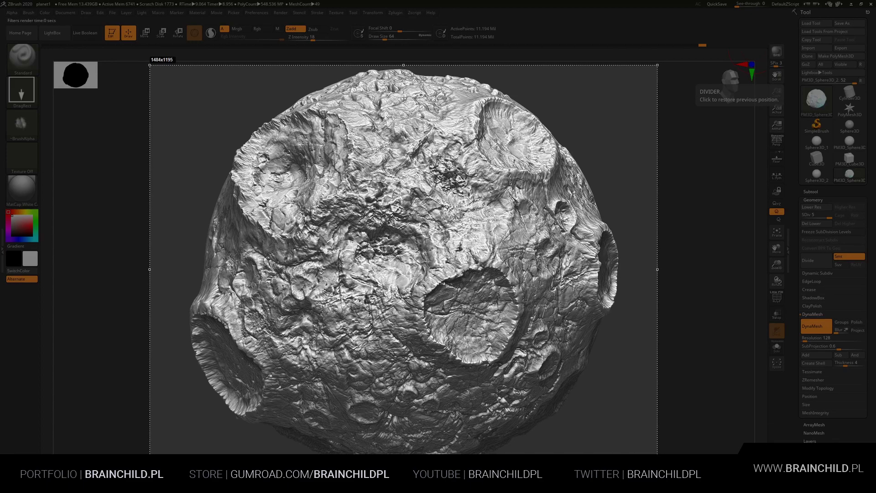
pyautogui.hotkey('ctrl', 'c')
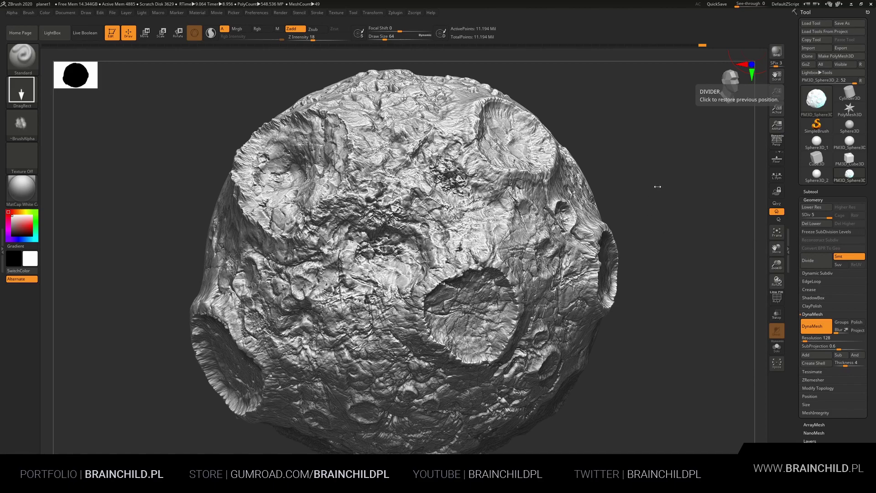
# Pick a Cracks&Holes alpha and stamp a crack imprint, undoing the thin crack above the central crater
pyautogui.moveTo(658, 187); pyautogui.dragTo(662, 196)
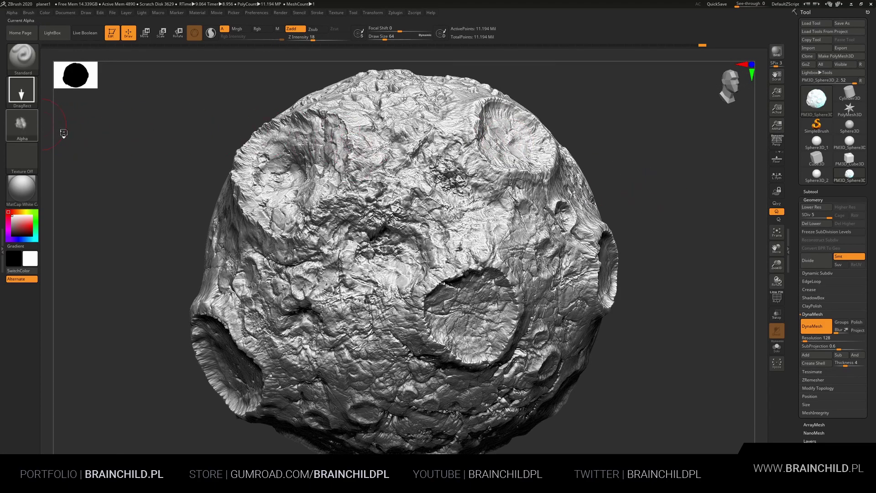
pyautogui.click(22, 122)
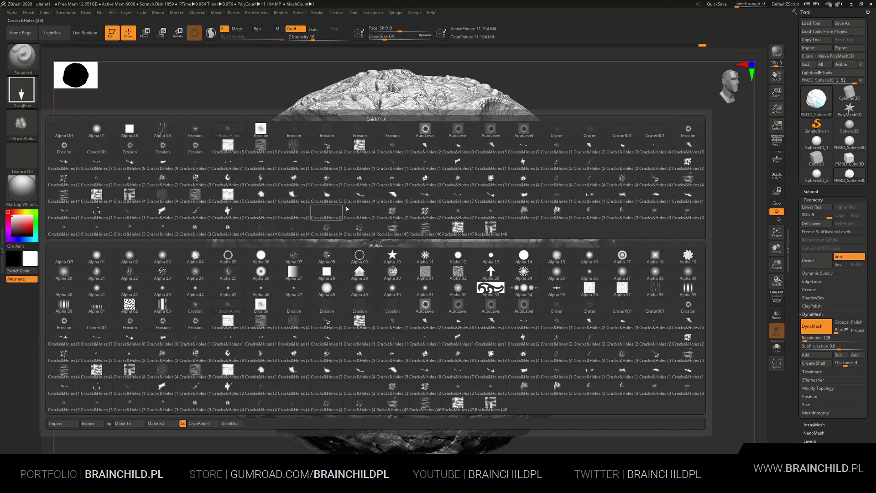
pyautogui.click(458, 370)
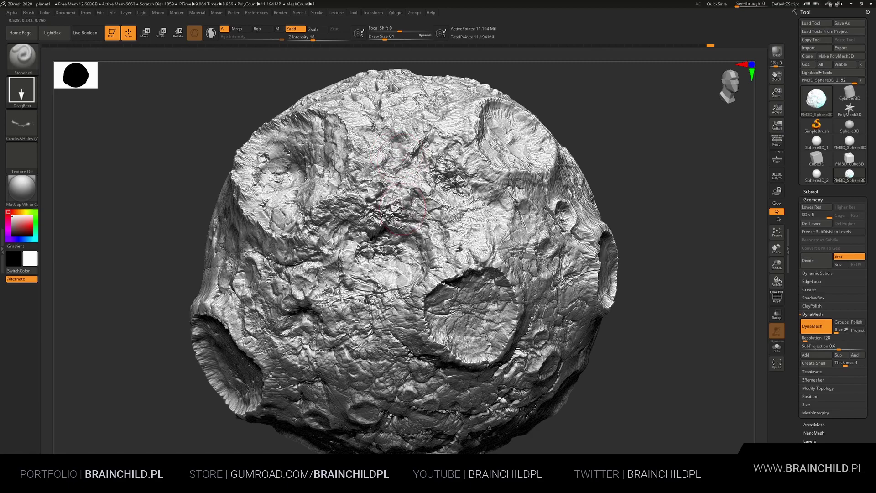
pyautogui.moveTo(389, 264); pyautogui.dragTo(377, 359)
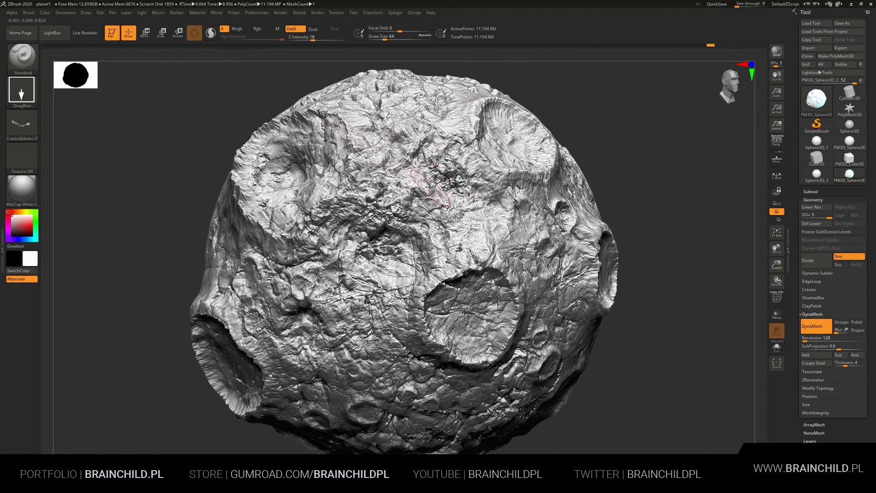
pyautogui.moveTo(455, 260); pyautogui.dragTo(512, 251)
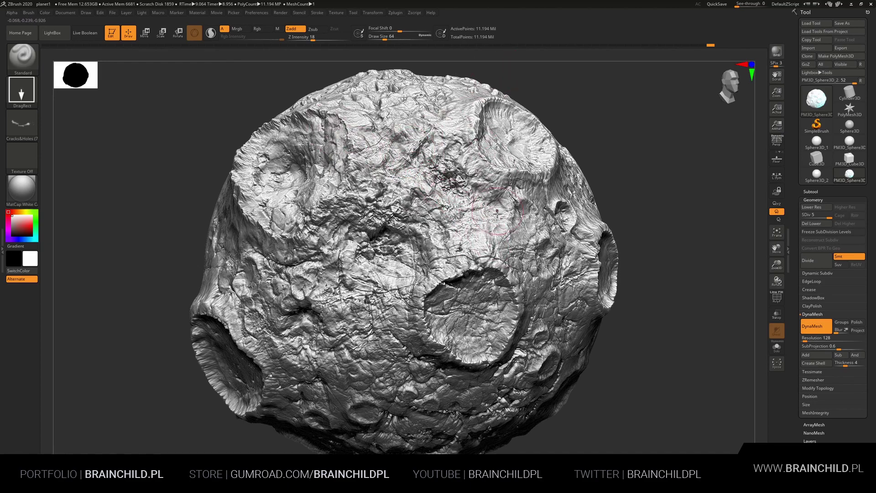
pyautogui.hotkey('ctrl', 'z')
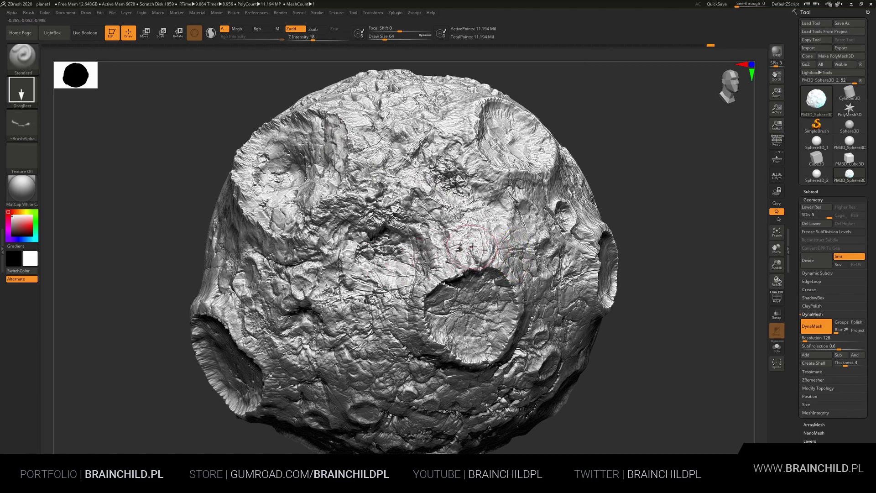
pyautogui.hotkey('ctrl', 'z')
# Mask the upper-right crater area and sculpt detail along the asteroid's left edge
pyautogui.press('ctrl')
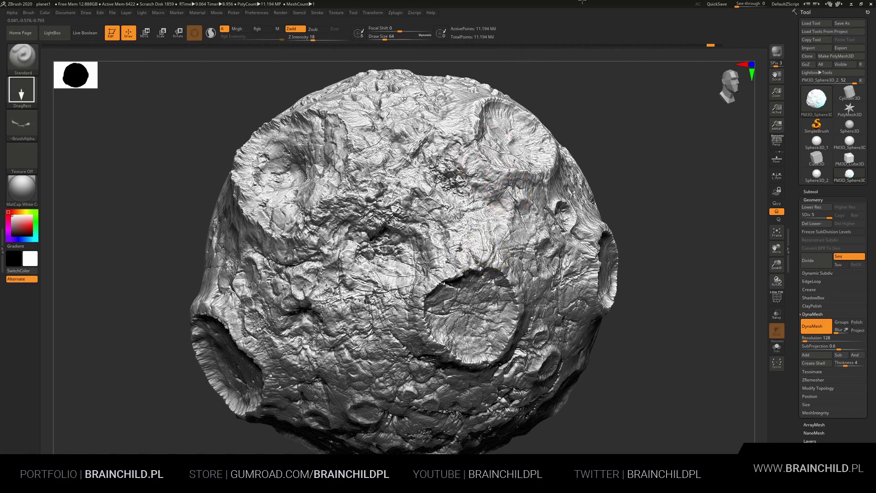
pyautogui.keyDown('ctrl'); pyautogui.moveTo(461, 137); pyautogui.dragTo(557, 165); pyautogui.keyUp('ctrl')
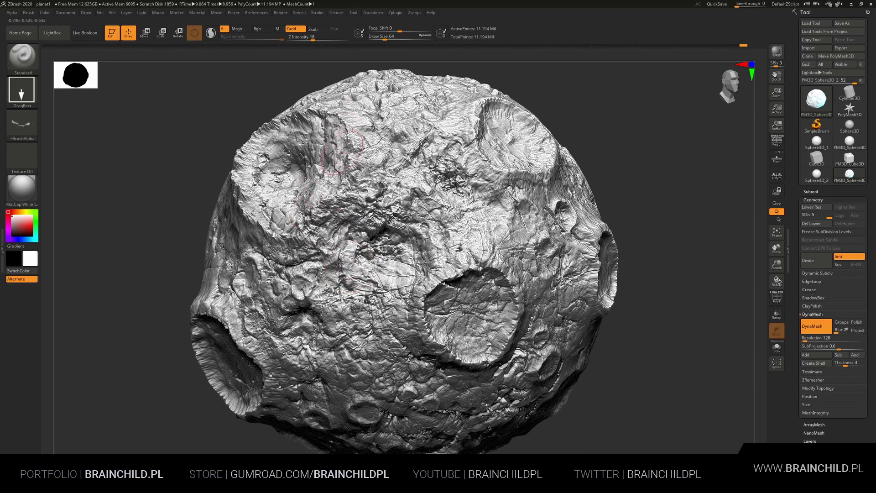
pyautogui.moveTo(214, 283); pyautogui.dragTo(203, 289)
pyautogui.moveTo(219, 299); pyautogui.dragTo(202, 303)
# Step back and forth through undo and redo to compare crater detail before and after
pyautogui.hotkey('ctrl', 'z')
pyautogui.hotkey('ctrl', 'shift', 'z')
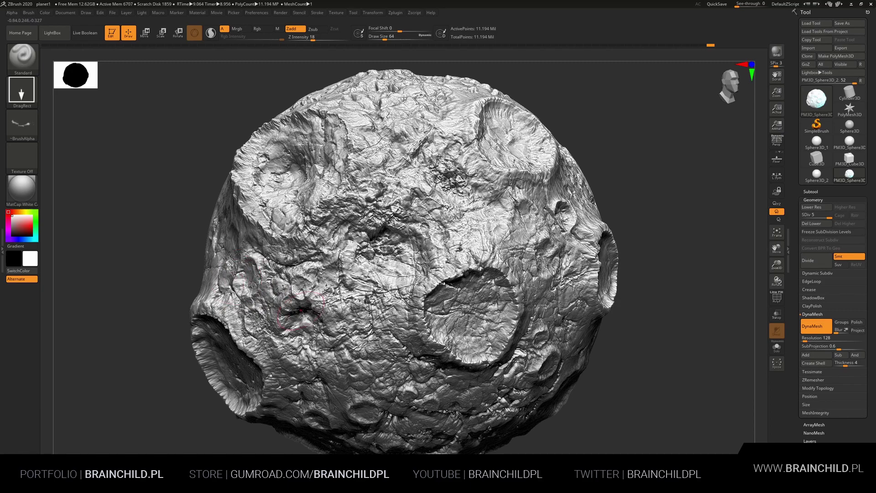
pyautogui.hotkey('ctrl', 'shift', 'z')
pyautogui.hotkey('ctrl', 'shift', 'z')
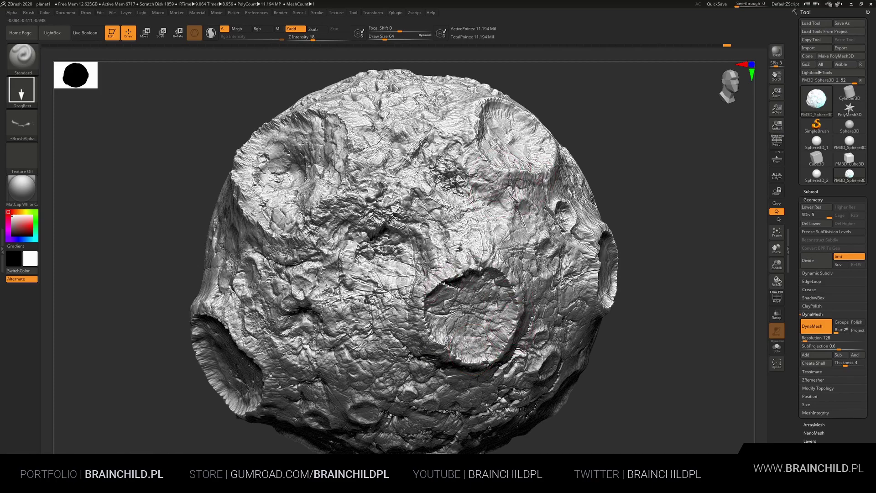
pyautogui.hotkey('ctrl', 'shift', 'z')
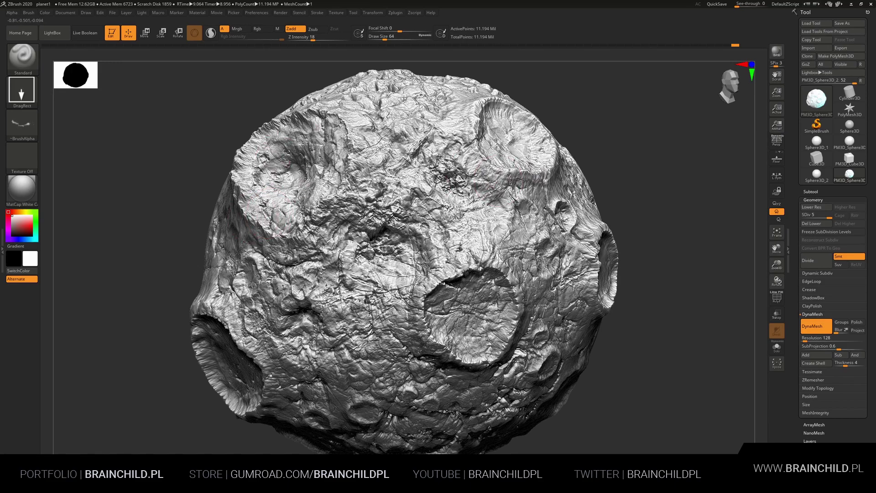
pyautogui.hotkey('ctrl', 'shift', 'z')
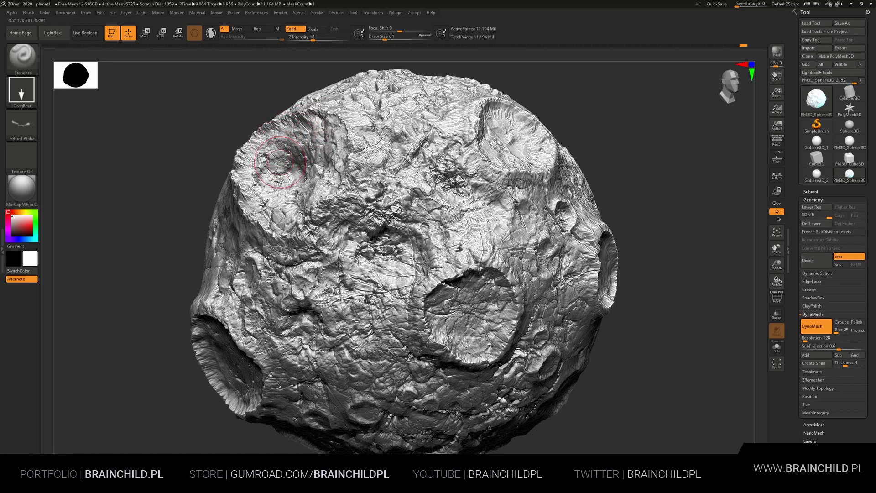
pyautogui.hotkey('ctrl', 'shift', 'z')
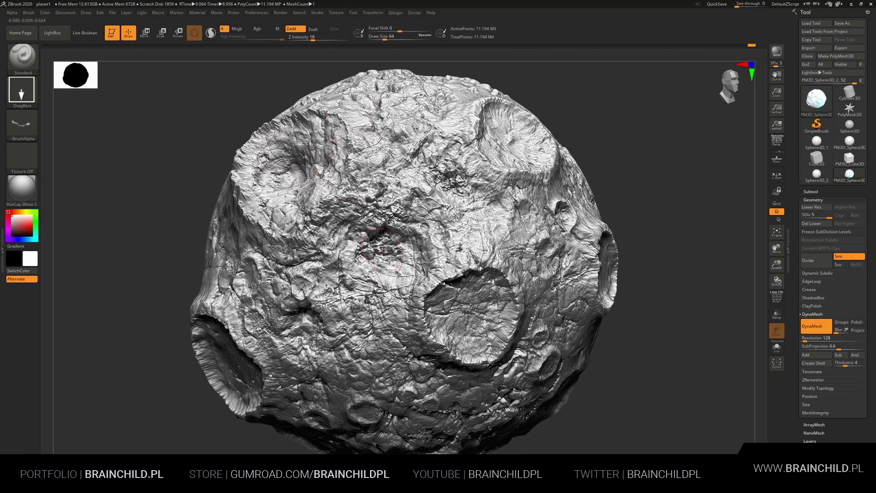
pyautogui.hotkey('ctrl', 'shift', 'z')
pyautogui.hotkey('ctrl', 'z')
pyautogui.hotkey('ctrl', 'z')
pyautogui.hotkey('ctrl', 'z')
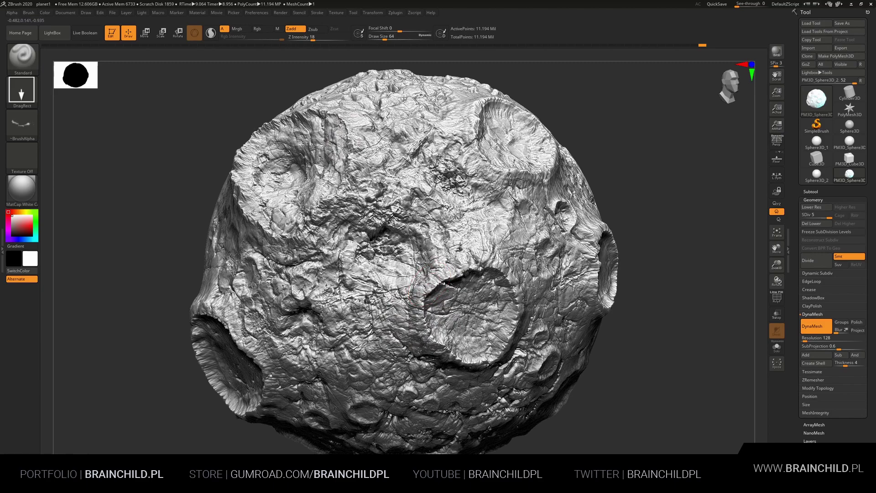
pyautogui.hotkey('ctrl', 'shift', 'z')
# Redo the final undone sculpt stroke on the planet1 sphere
pyautogui.press('ctrl')
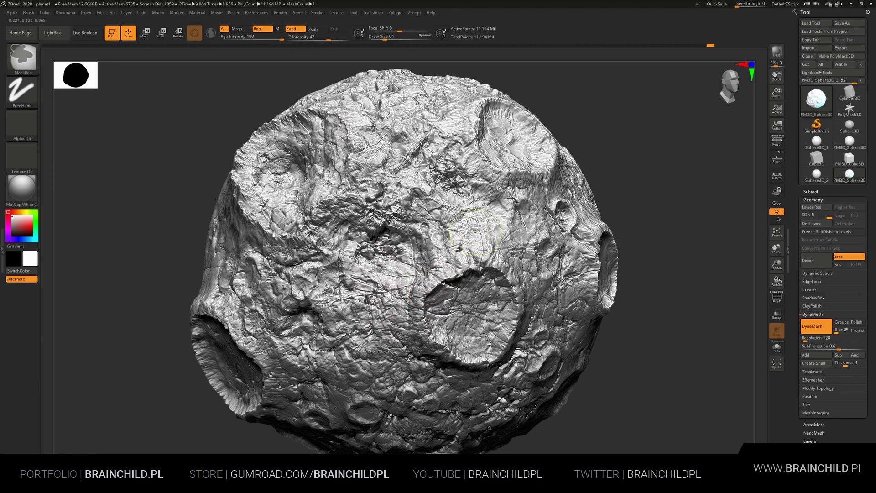